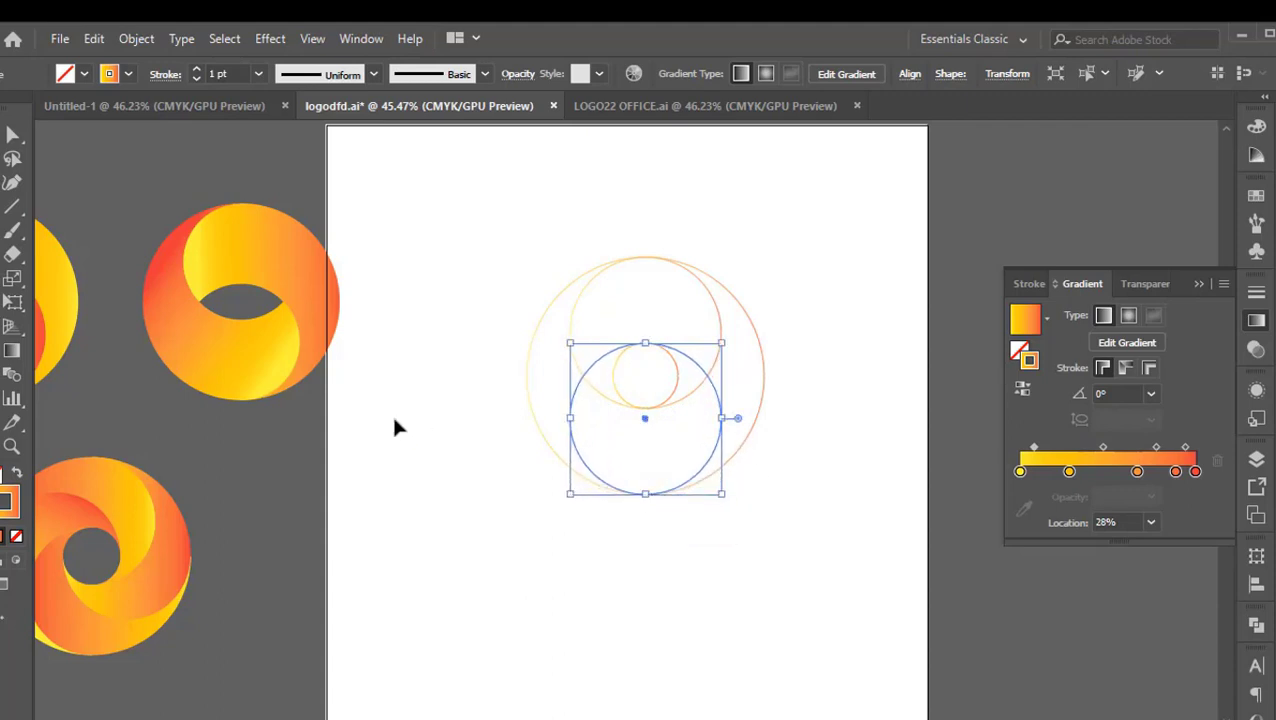
Select all the overlapping circles and merge their regions with Shape Builder into two interlocking swirls and one central lens
click(827, 336)
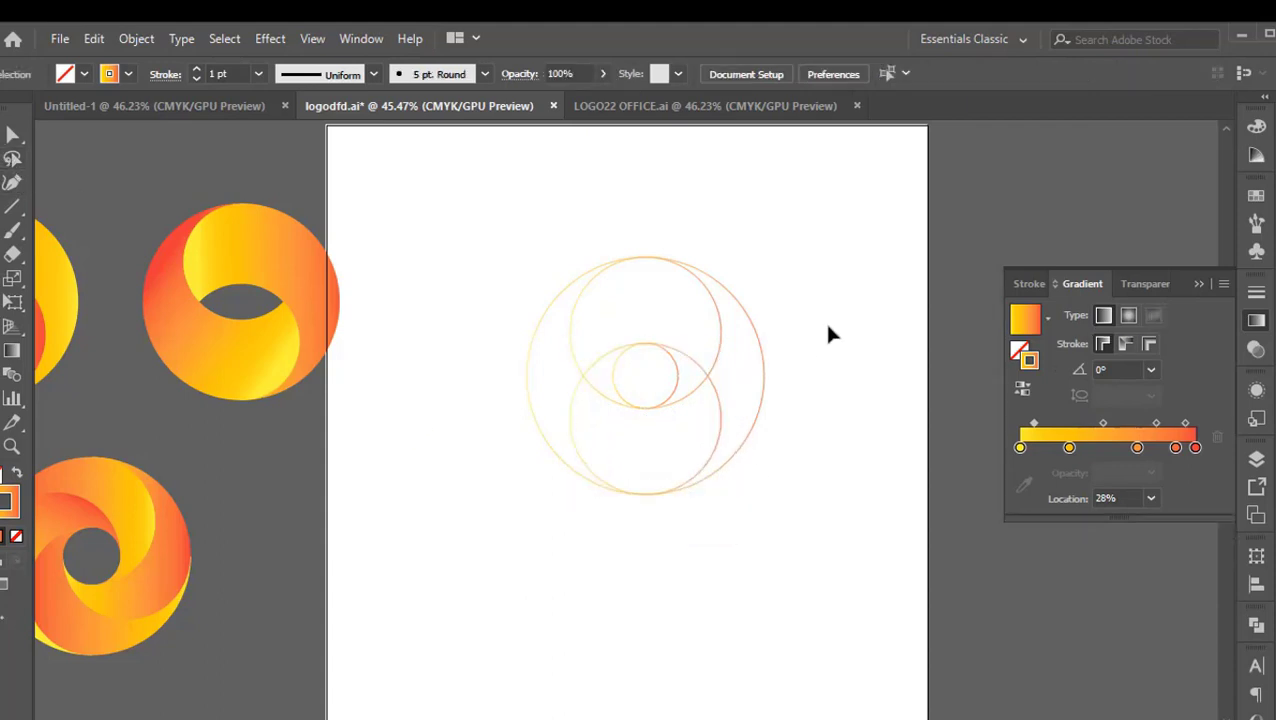
drag(805, 242, 570, 572)
key(shift+m)
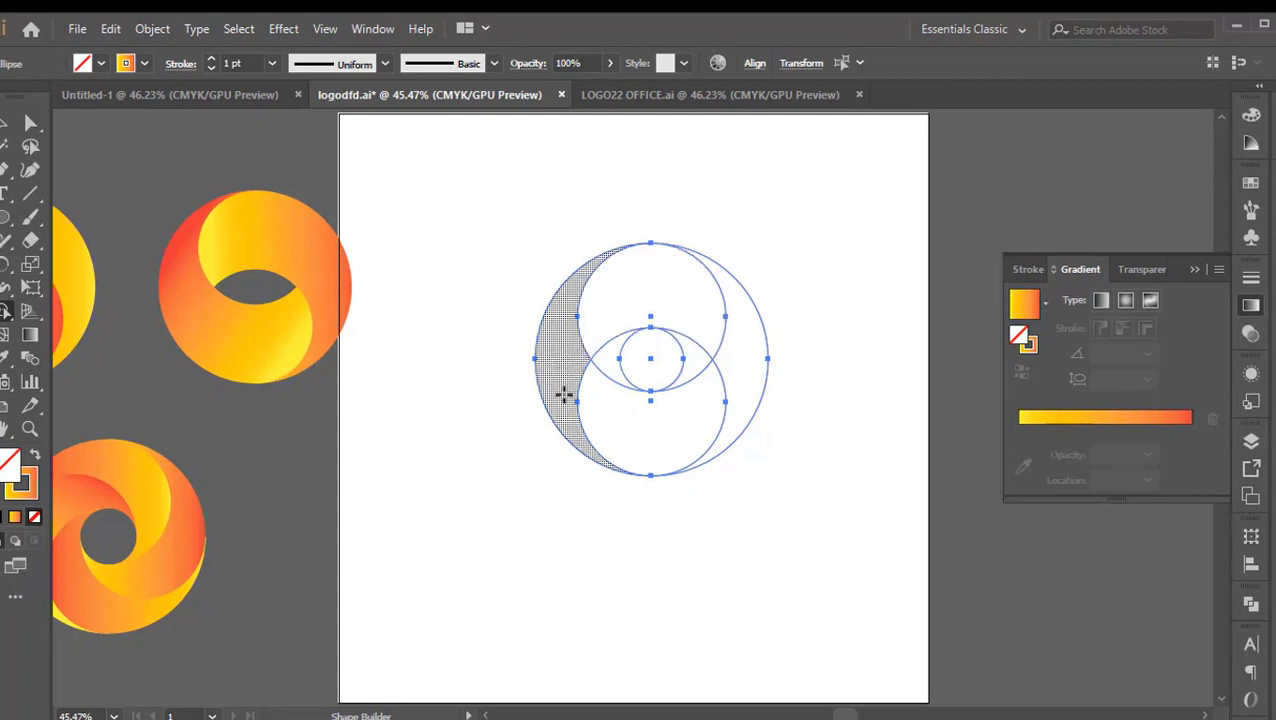
drag(563, 397, 605, 305)
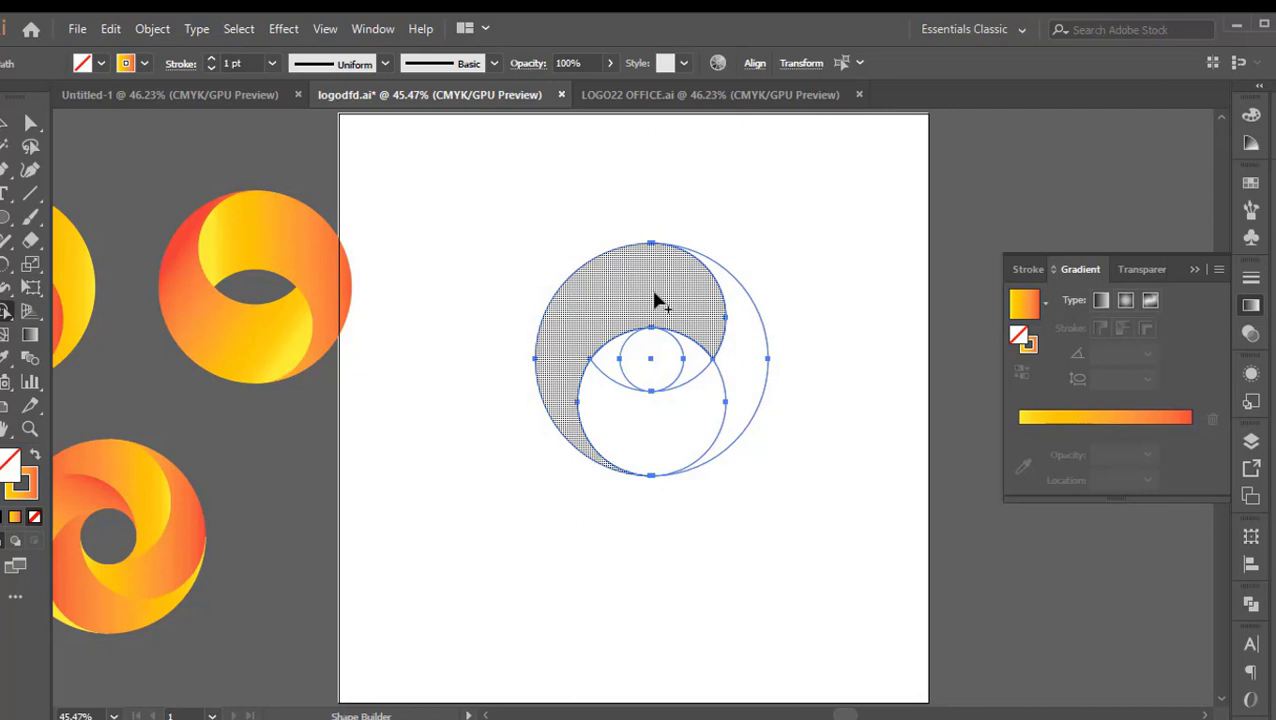
mouse_move(743, 338)
mouse_down()
mouse_move(749, 365)
mouse_move(672, 452)
mouse_move(658, 447)
mouse_up()
mouse_move(690, 365)
mouse_down()
mouse_move(604, 362)
mouse_move(620, 370)
mouse_up()
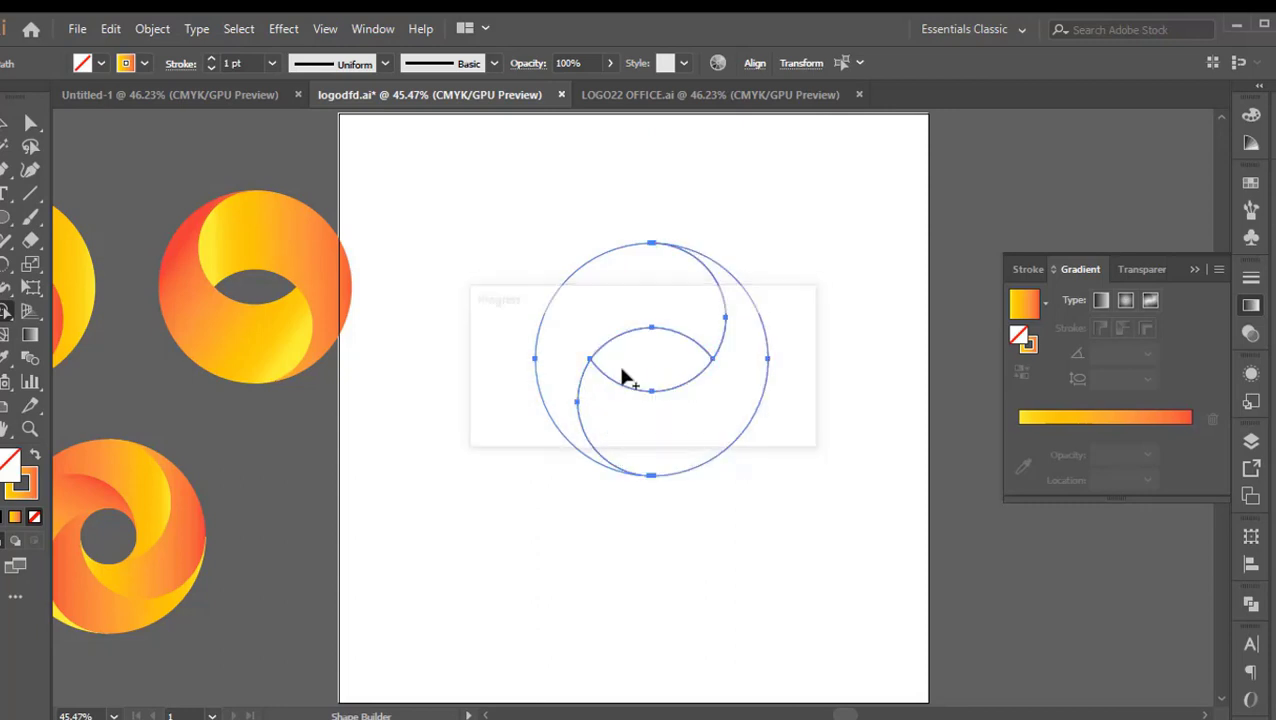
Remove the lens-shaped region at the centre of the selected swirls with Shape Builder
click(6, 122)
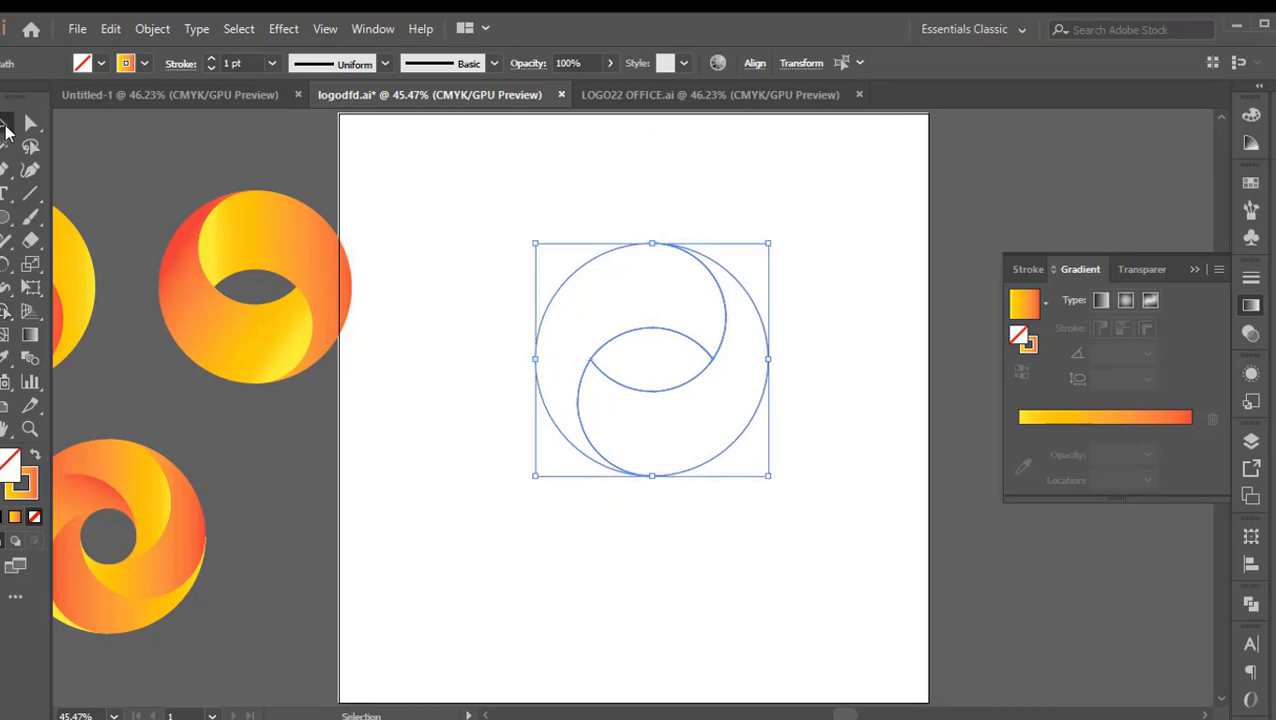
drag(828, 294, 495, 530)
click(4, 316)
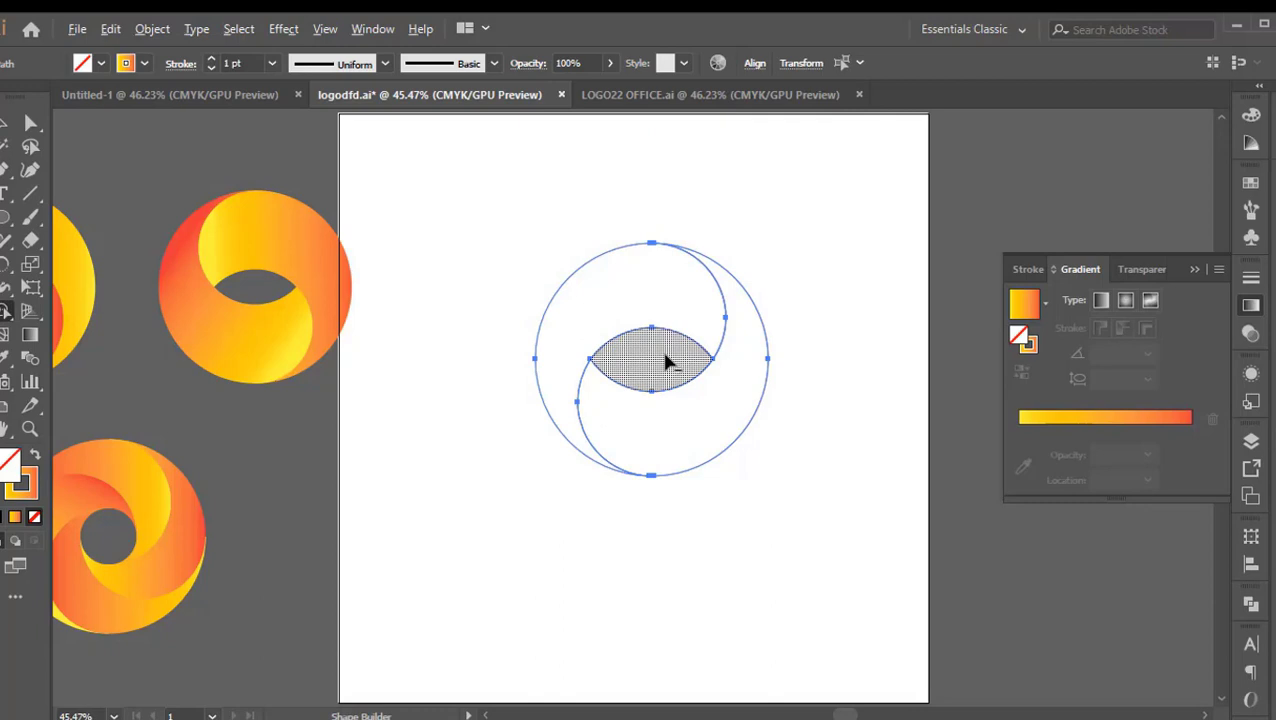
click(6, 122)
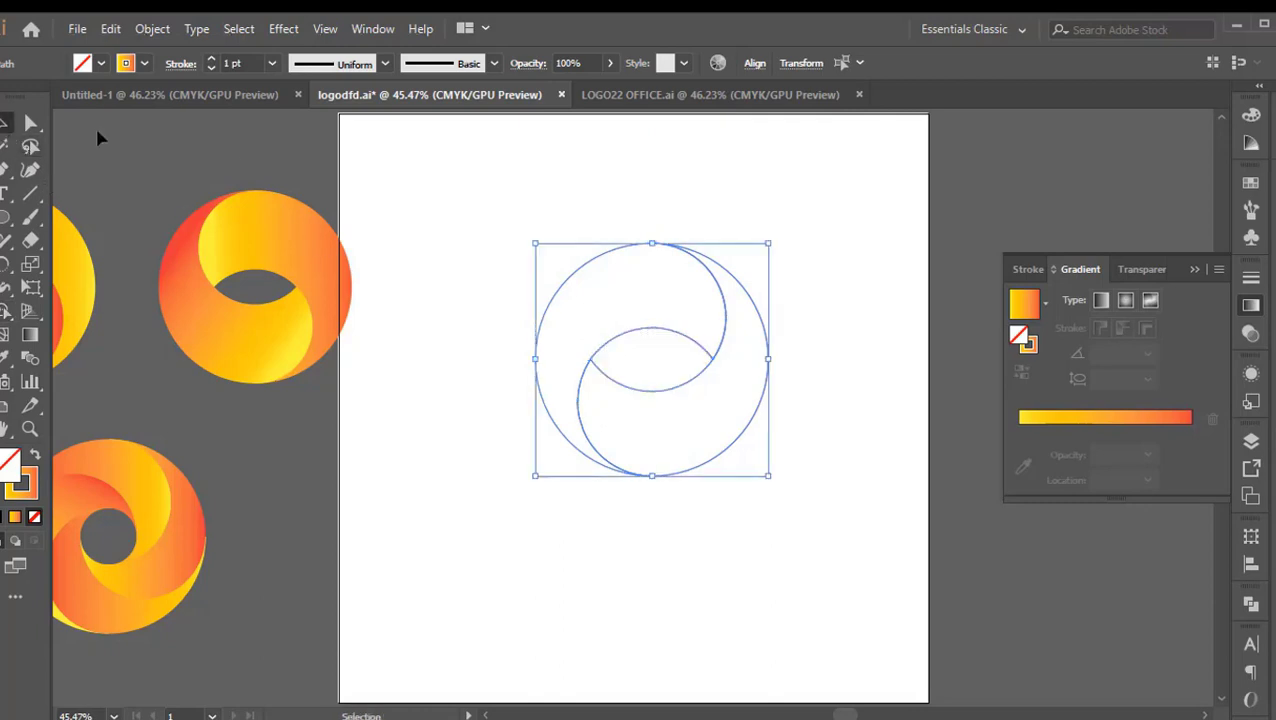
click(873, 320)
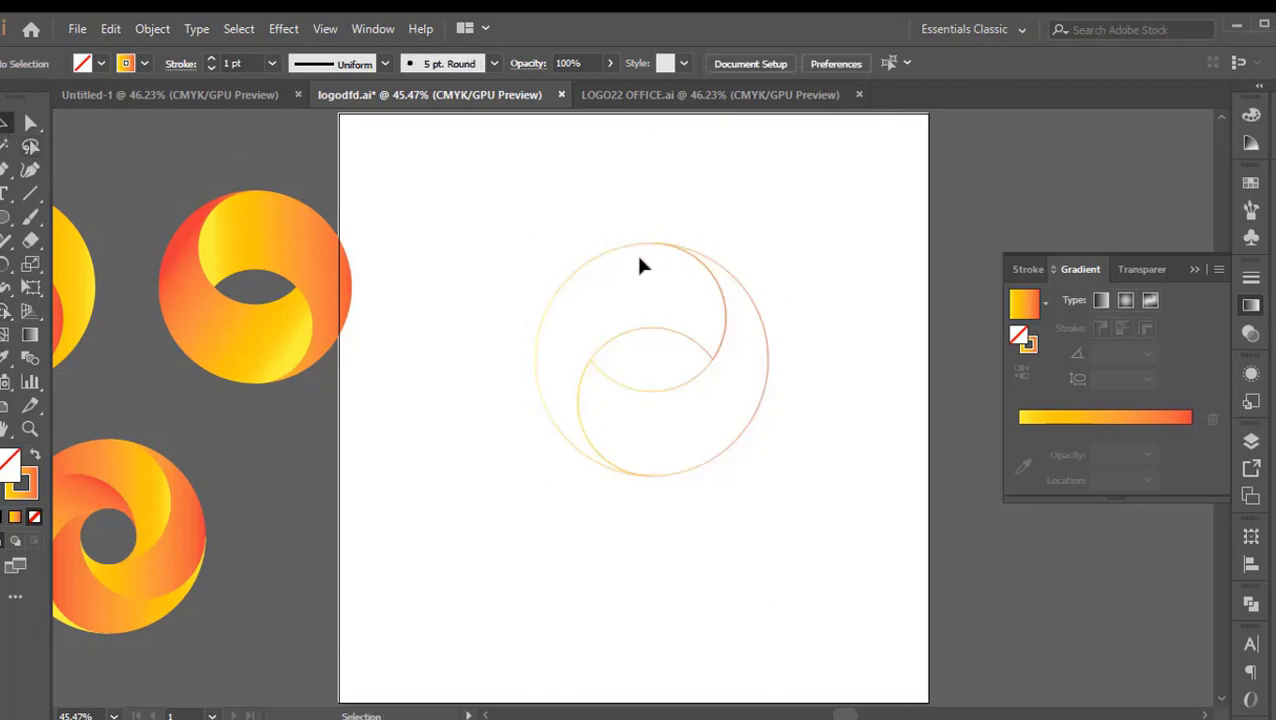
Move the two swirl shapes apart from each other and undo both moves
click(575, 284)
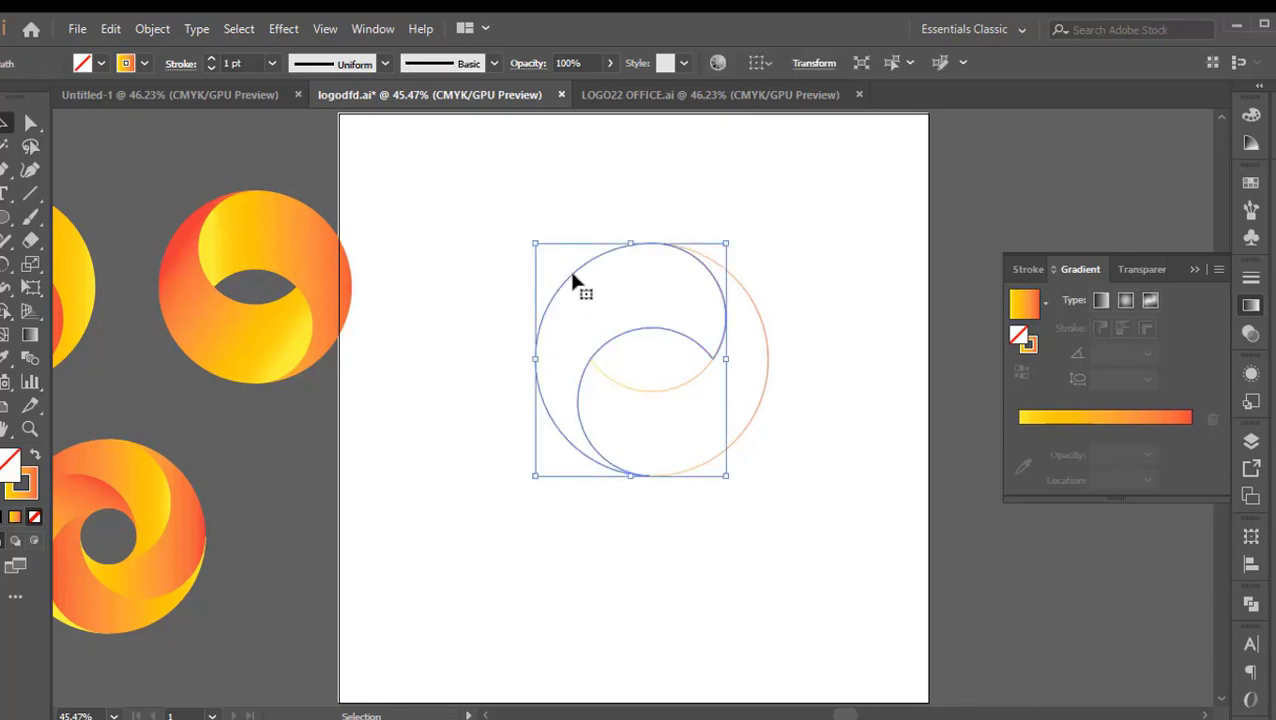
click(614, 303)
drag(583, 272, 462, 275)
drag(763, 397, 834, 427)
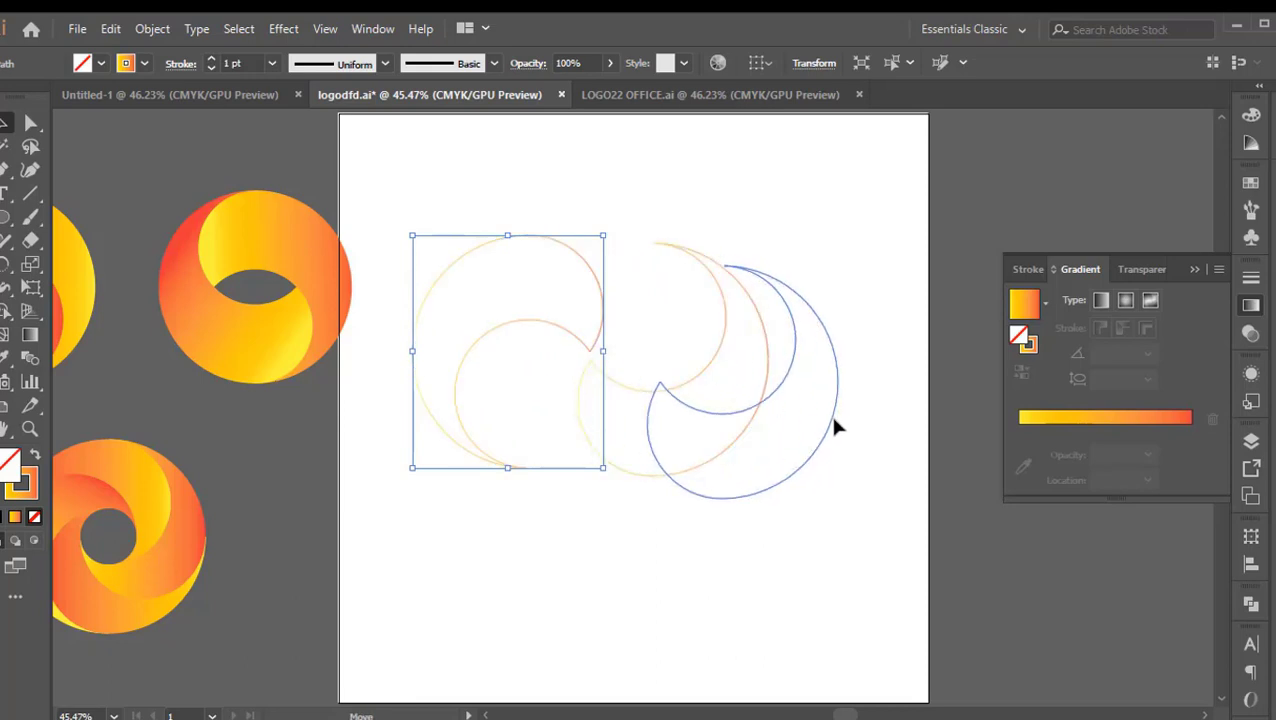
key(ctrl+z)
key(a)
key(ctrl+z)
click(824, 296)
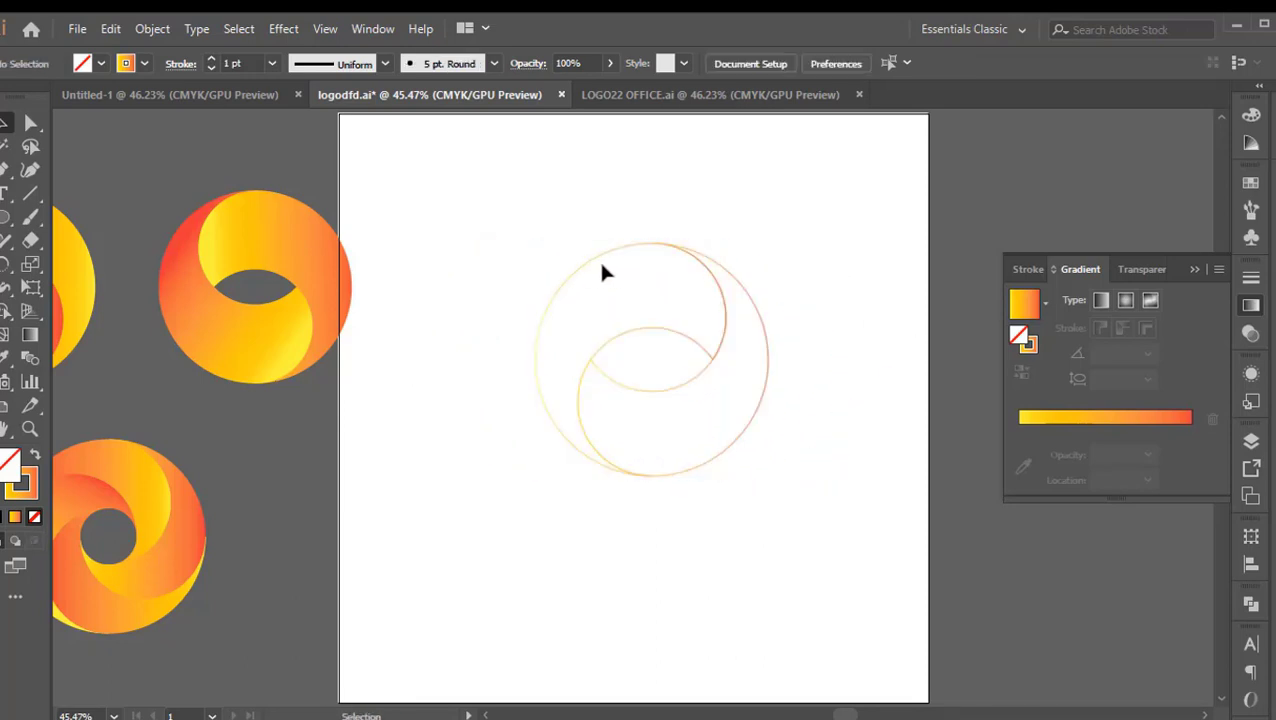
Fill both swirl shapes with the yellow-to-red linear gradient
drag(552, 290, 548, 294)
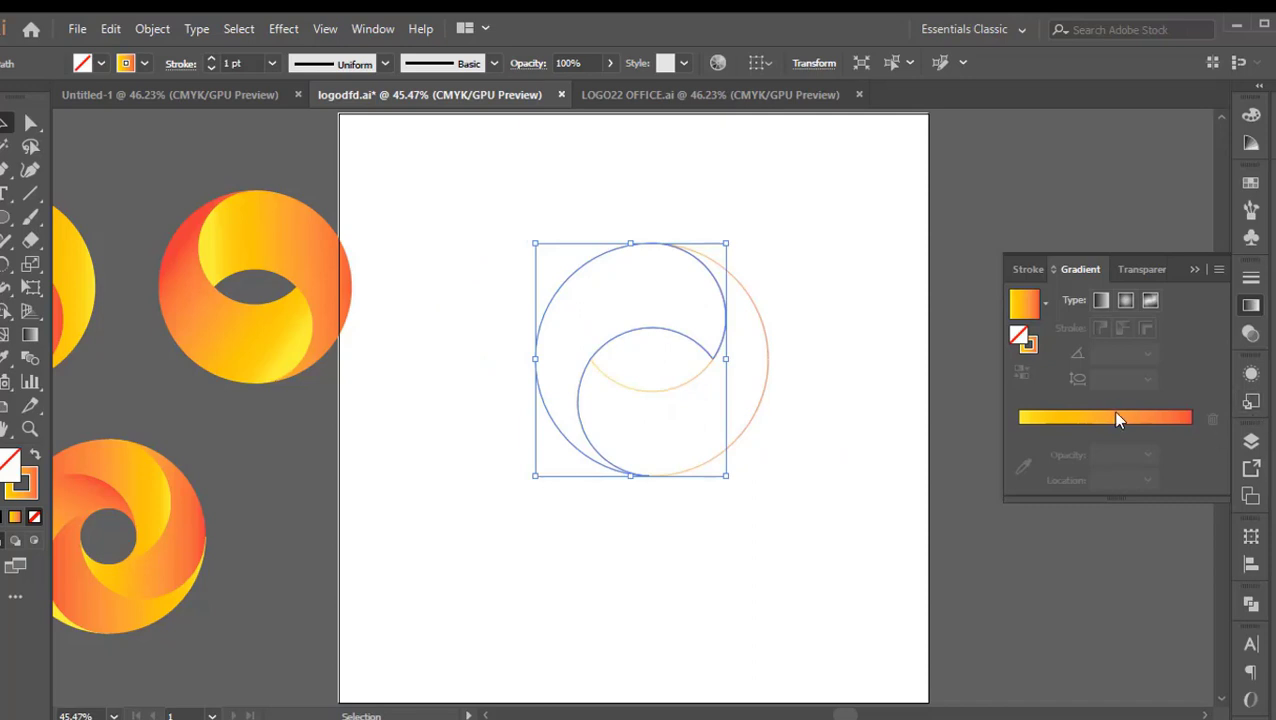
click(1119, 418)
click(775, 407)
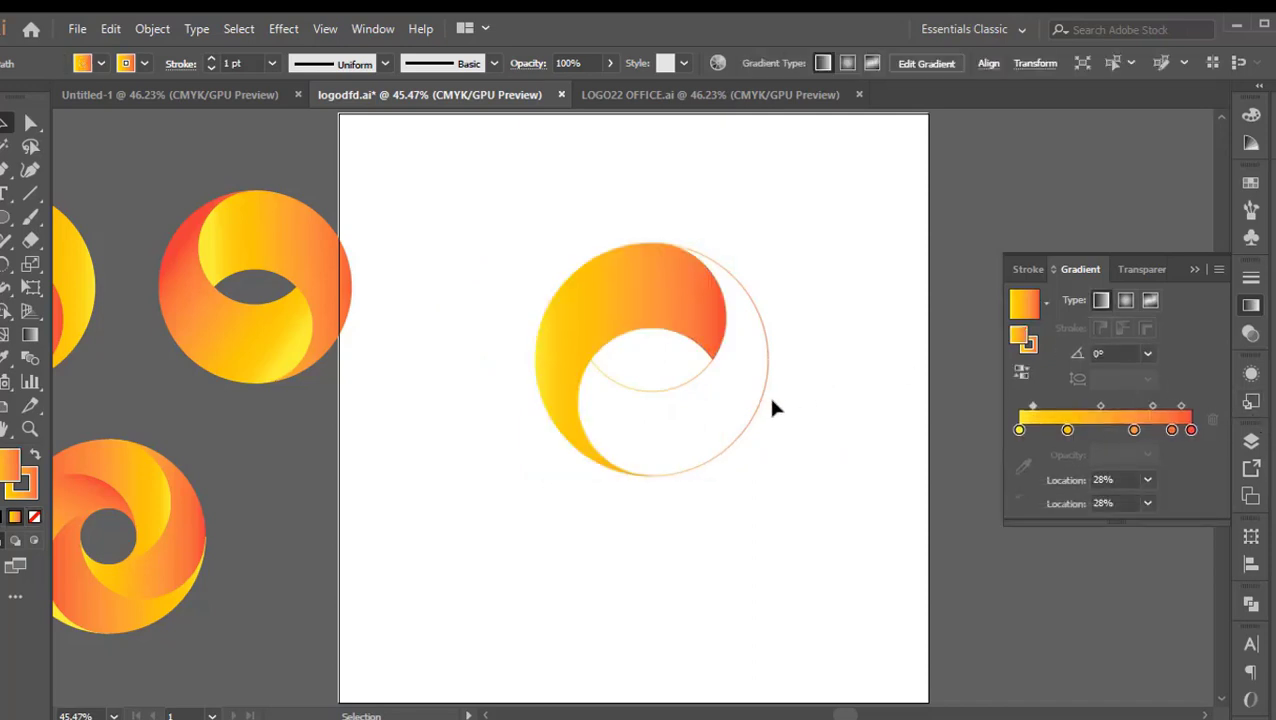
click(749, 416)
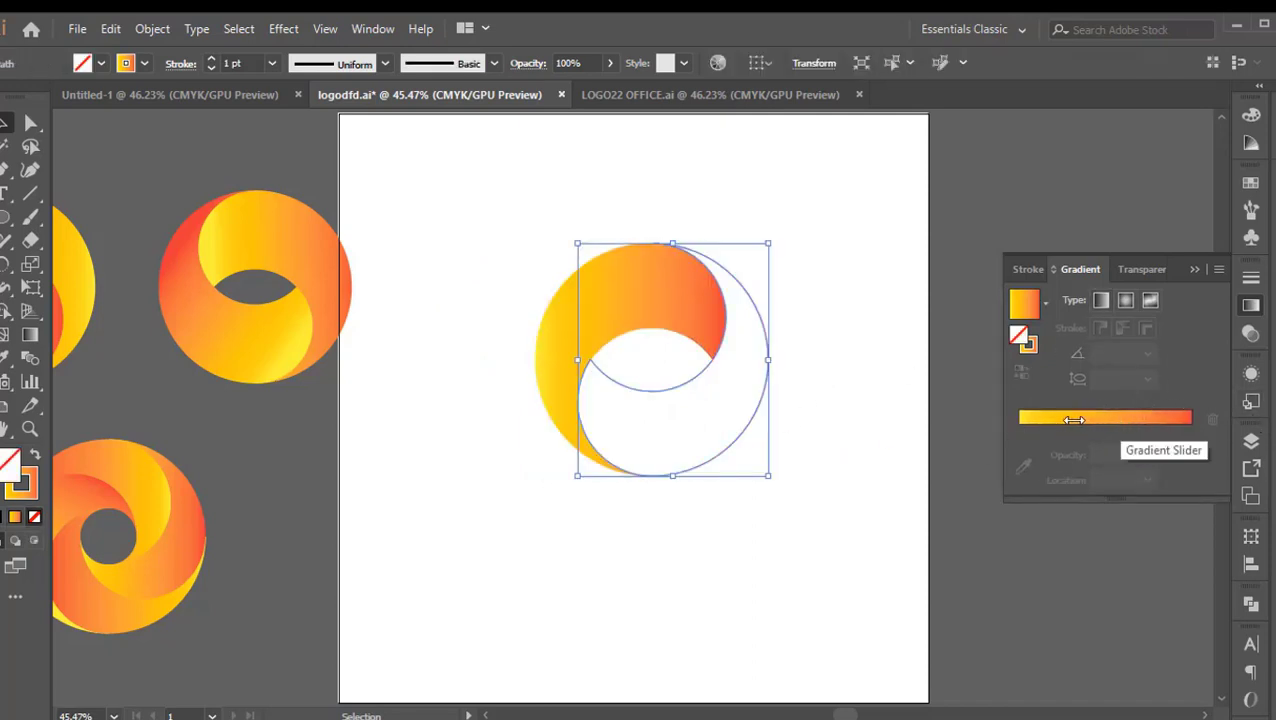
click(1146, 421)
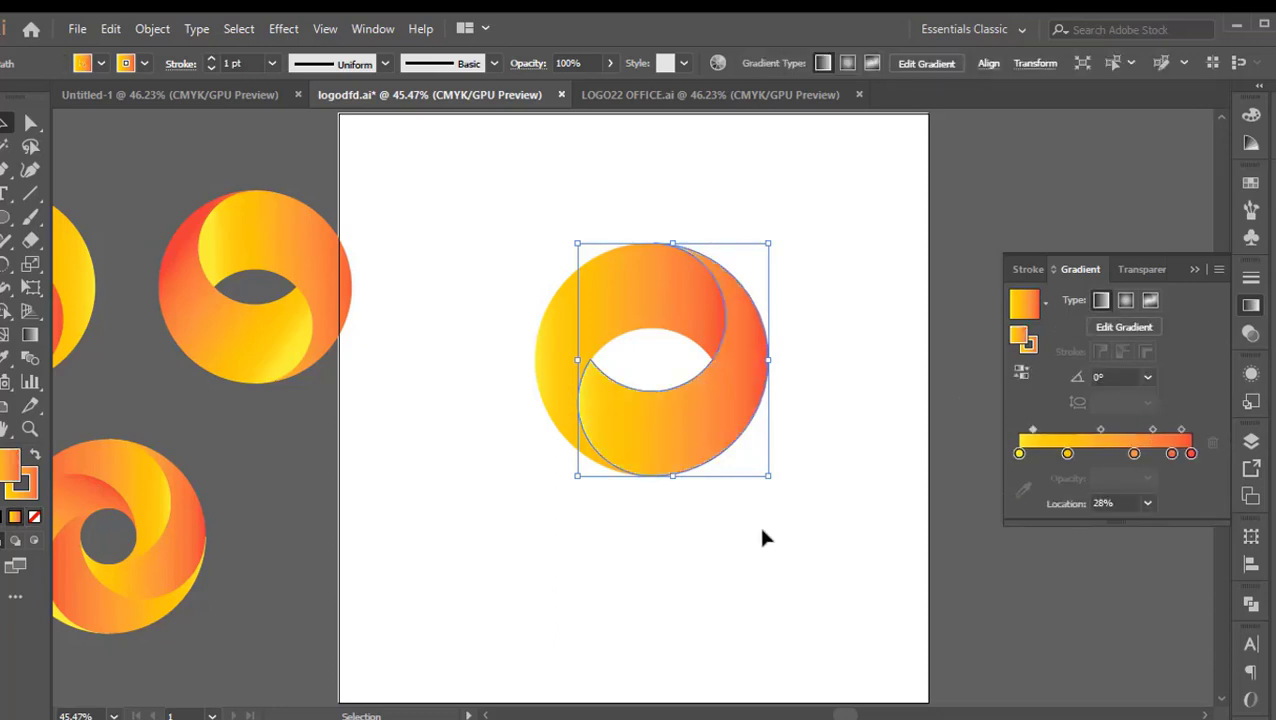
click(796, 478)
Reverse the fill gradient of the lower swirl so that it runs from red to yellow
click(724, 404)
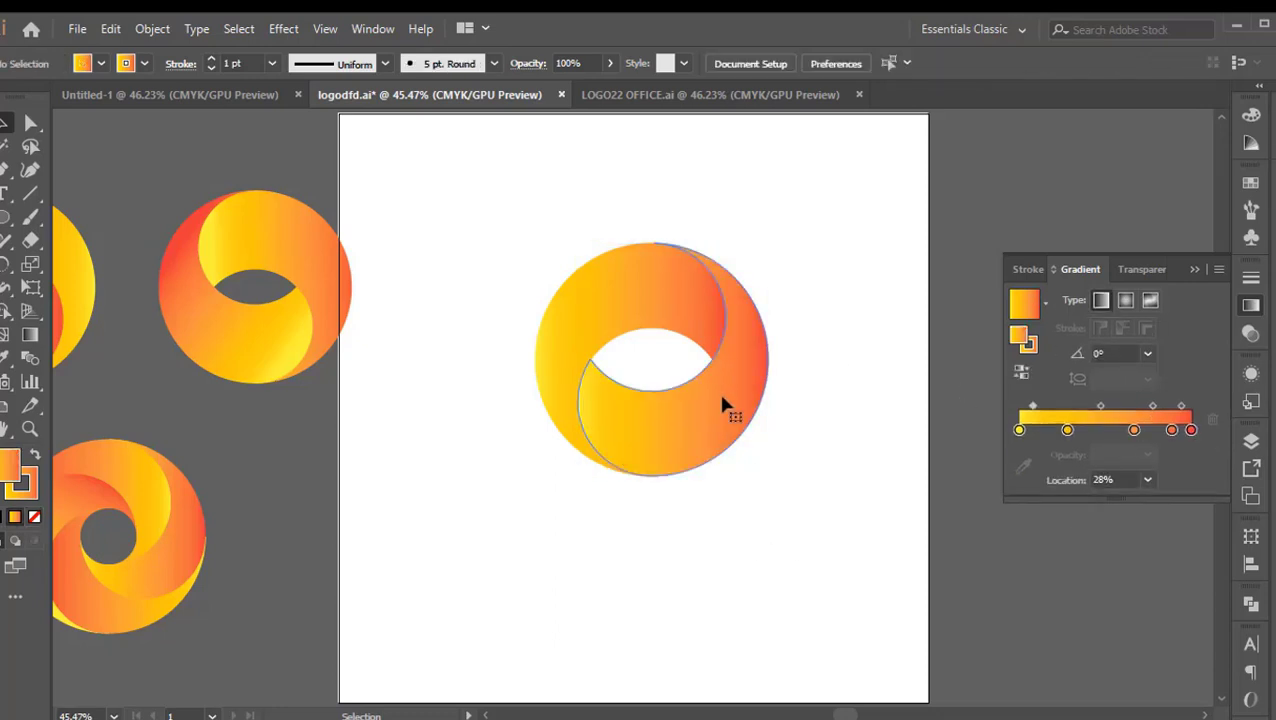
click(1022, 374)
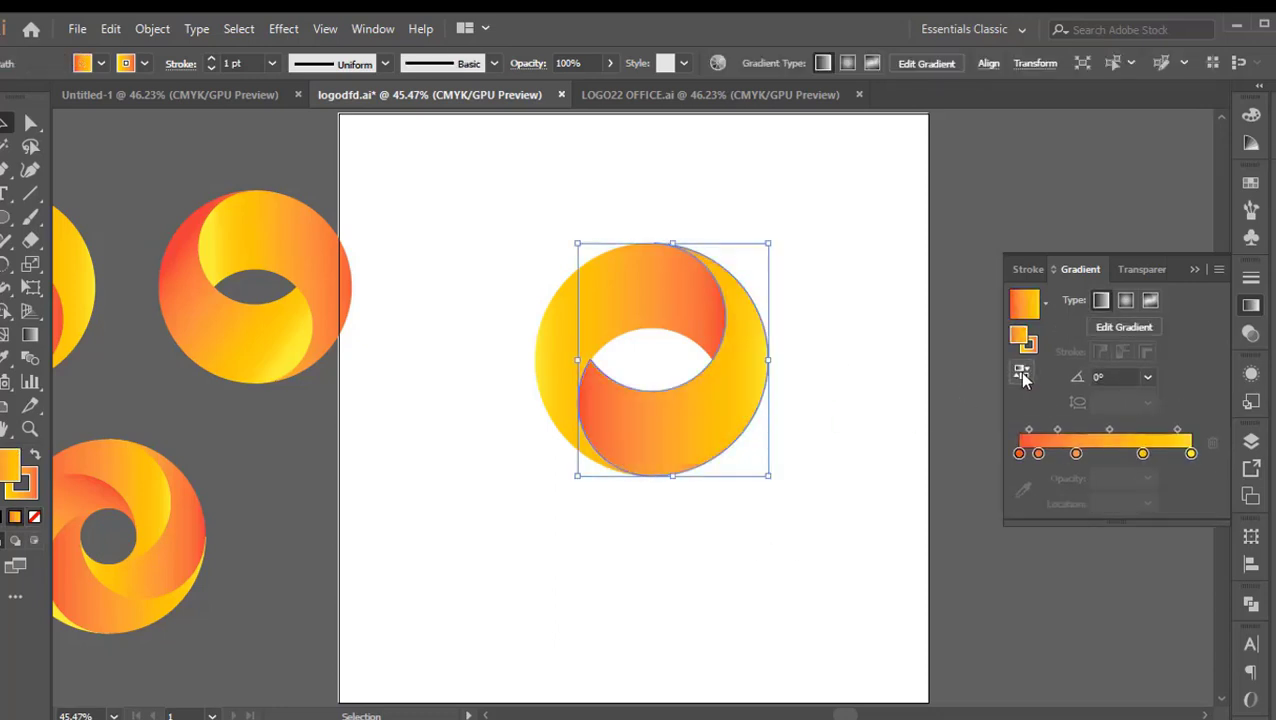
click(835, 358)
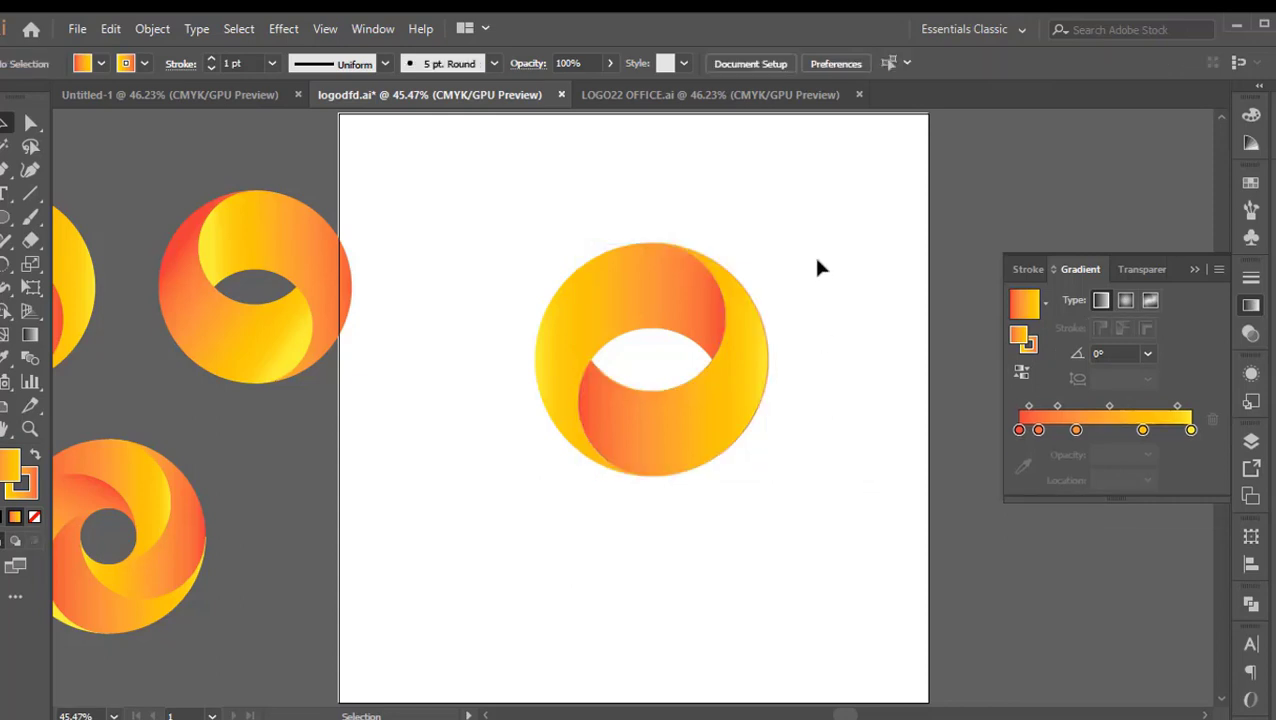
Set the stroke of both swirl shapes to none
drag(812, 358, 531, 513)
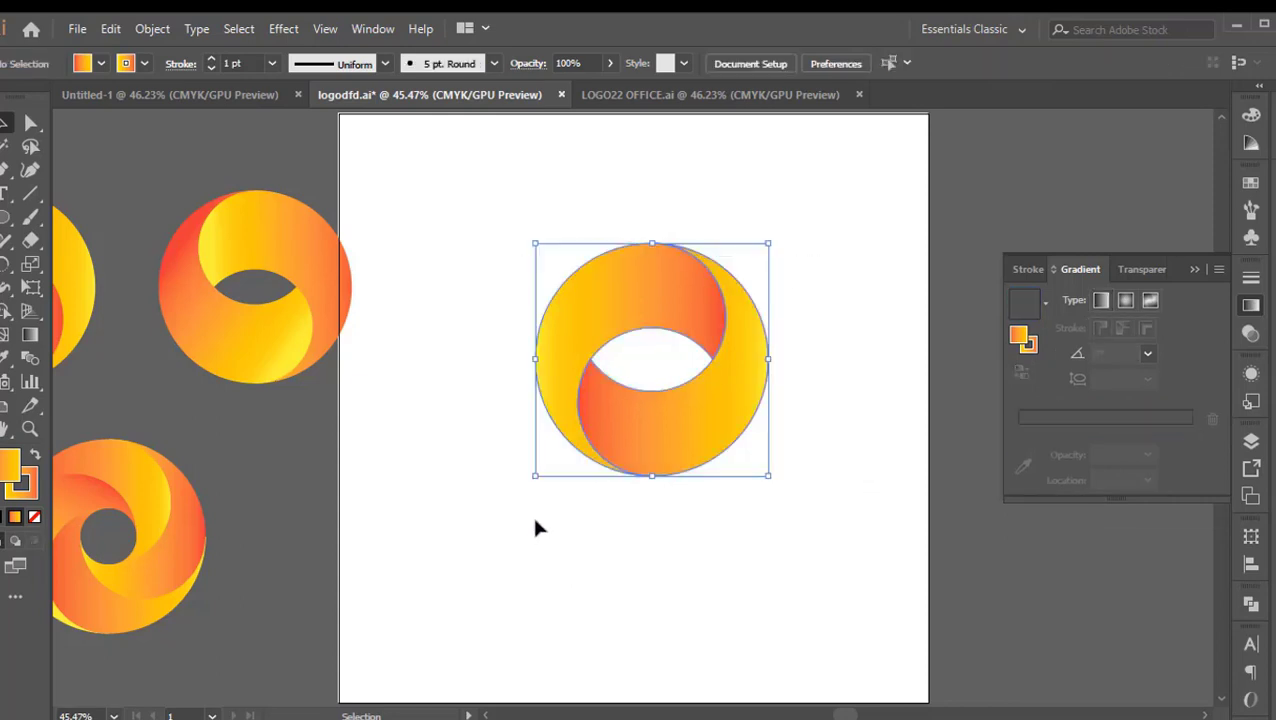
click(25, 492)
click(39, 513)
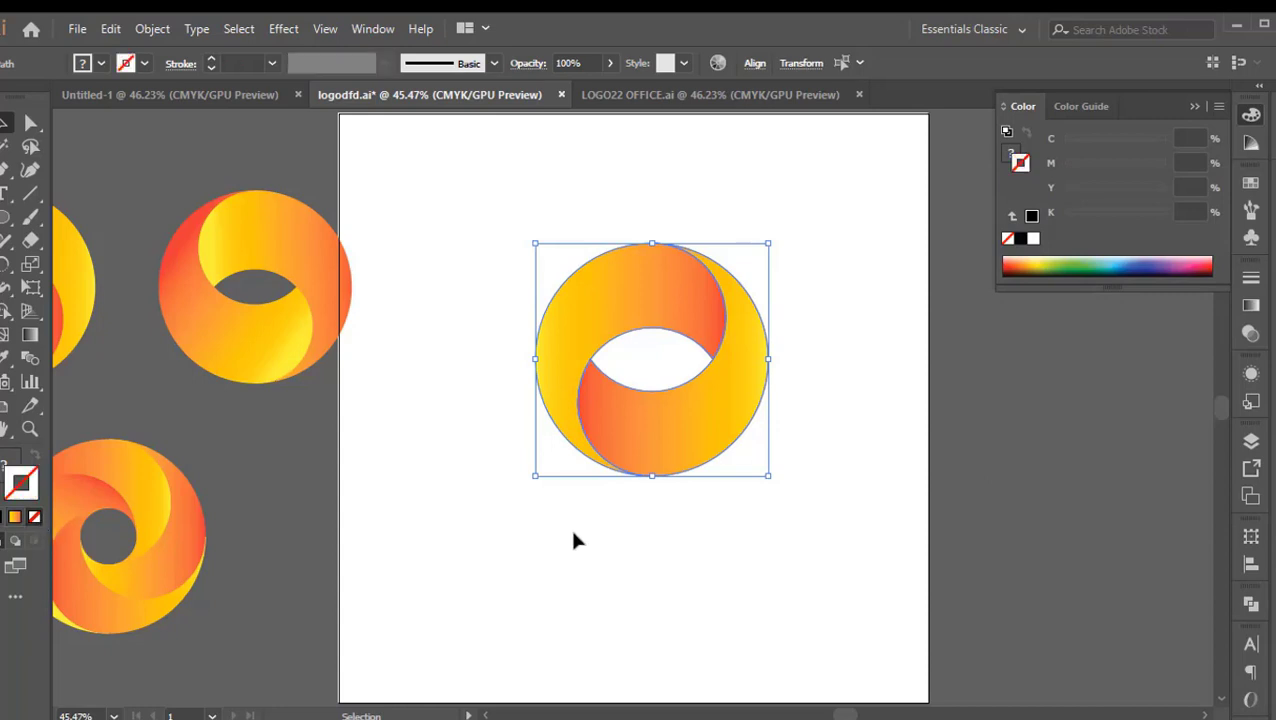
click(655, 505)
drag(829, 291, 519, 561)
click(815, 544)
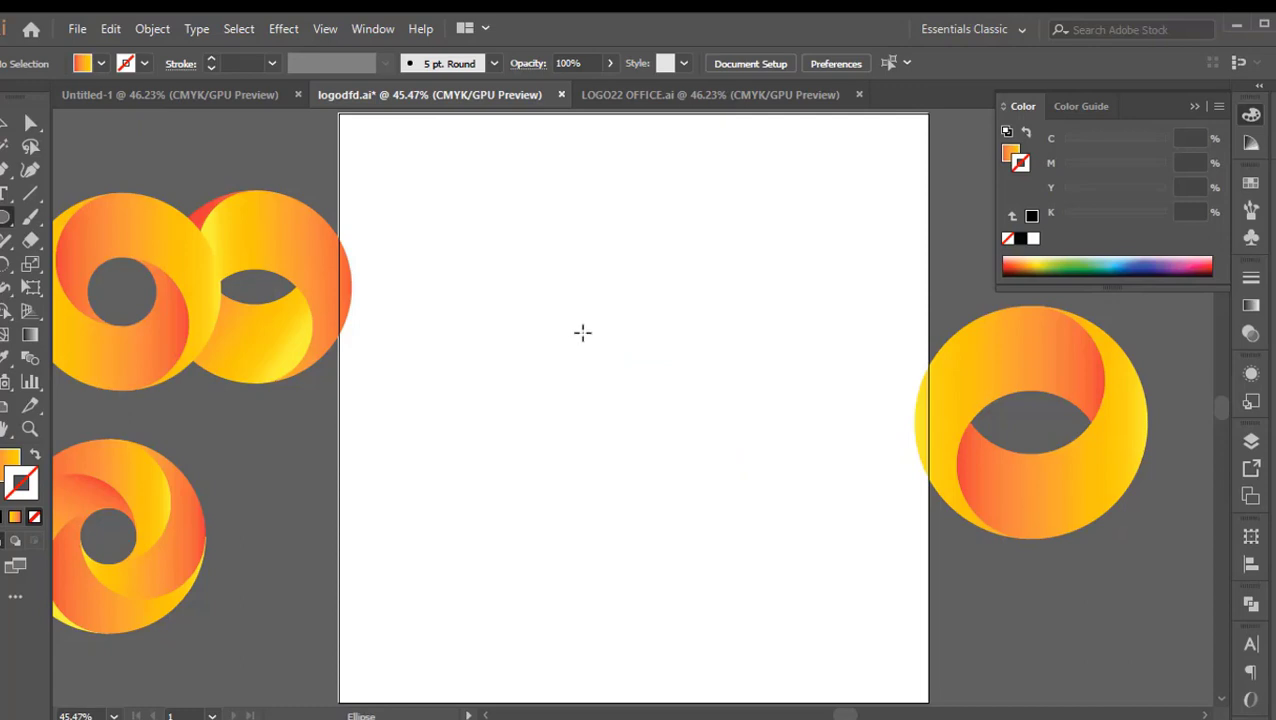
Draw a new large circle in the middle of the artboard and swap its gradient fill to the stroke
mouse_move(548, 267)
mouse_down()
mouse_move(615, 355)
mouse_move(792, 487)
mouse_move(793, 505)
mouse_up()
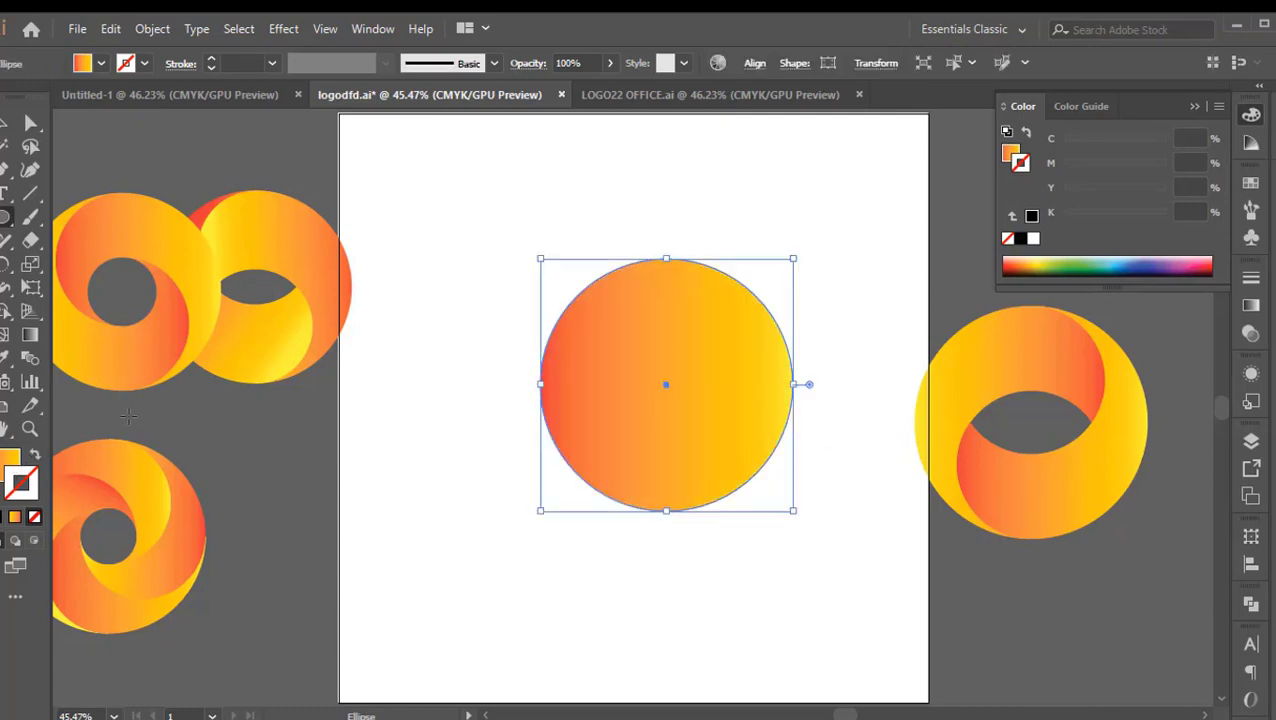
click(35, 455)
click(6, 122)
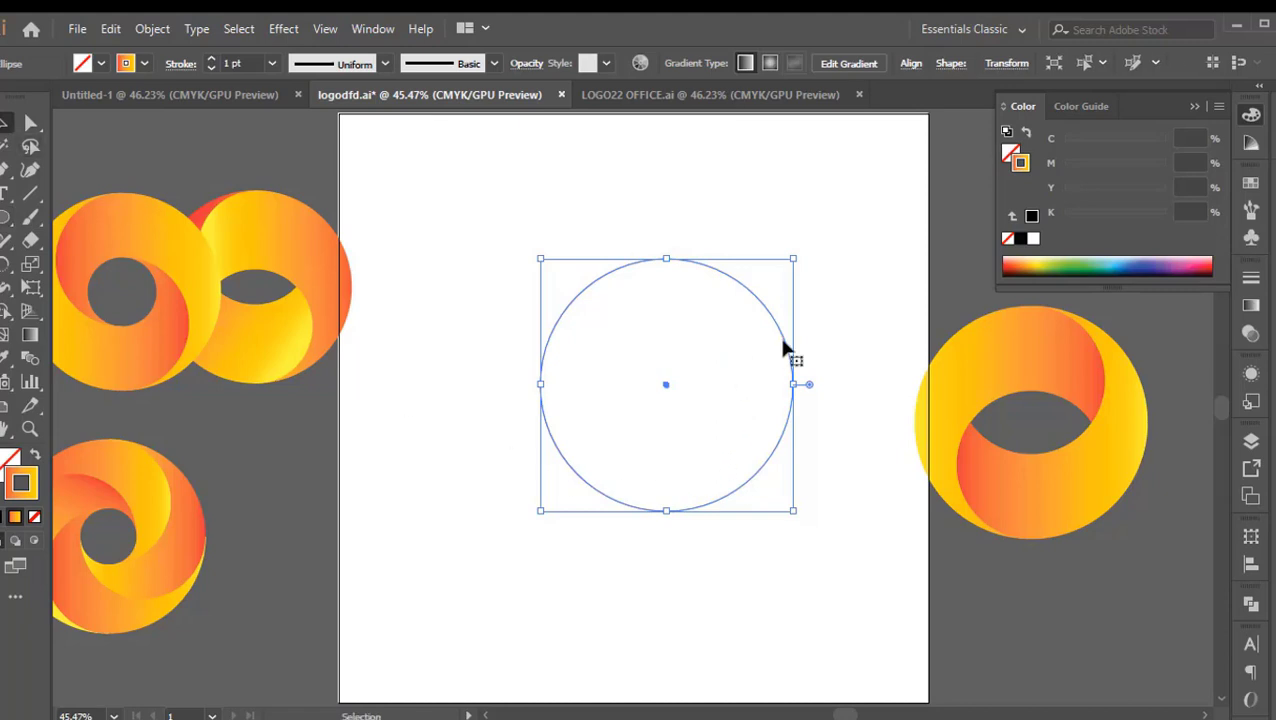
Paste a copy of the large circle in front and scale it about its centre to a small inner circle
drag(810, 307, 700, 385)
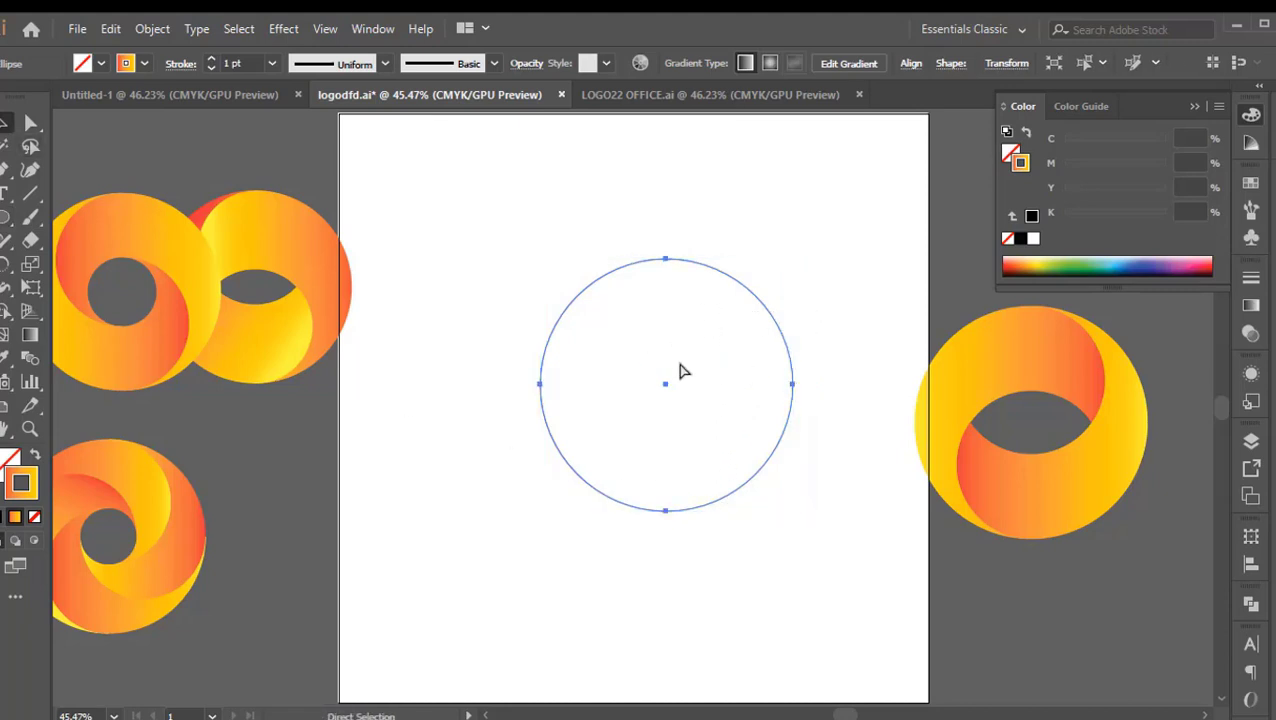
key(ctrl+c)
key(ctrl+f)
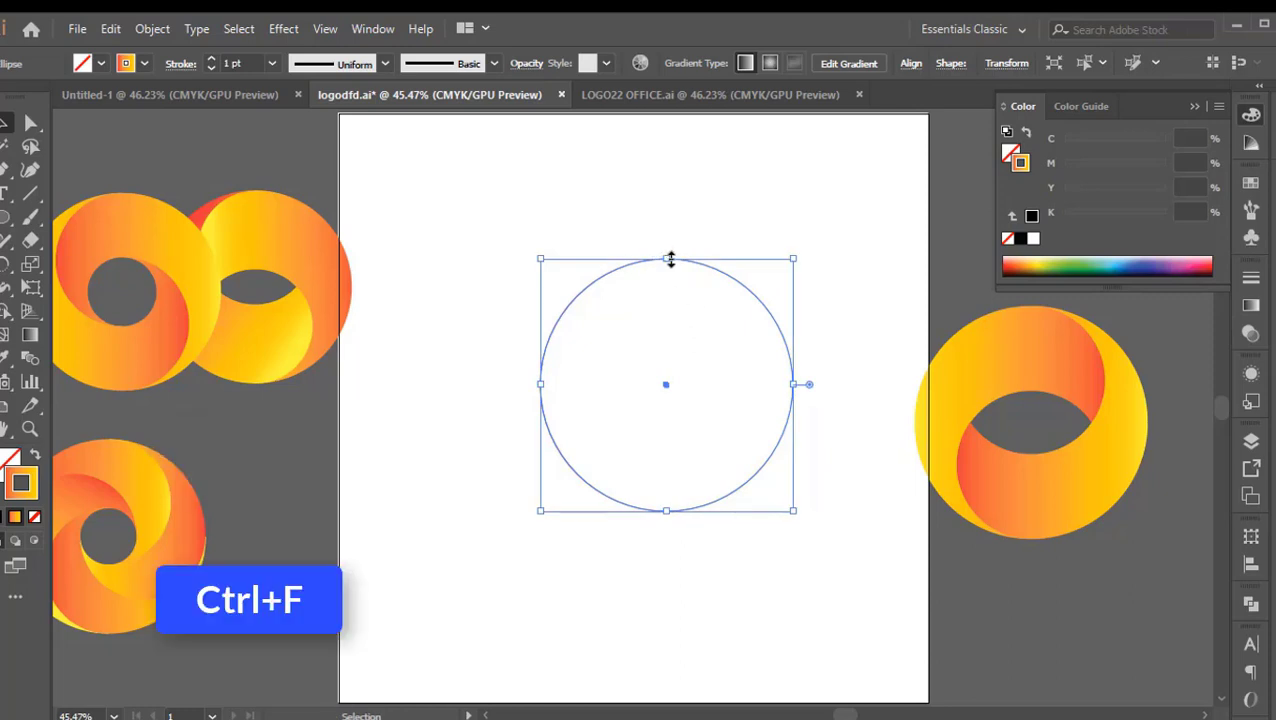
drag(668, 260, 672, 349)
click(728, 340)
Paste a copy of the small circle in front and enlarge it proportionally upward to touch the outer circle's top
click(692, 412)
key(a)
key(ctrl+c)
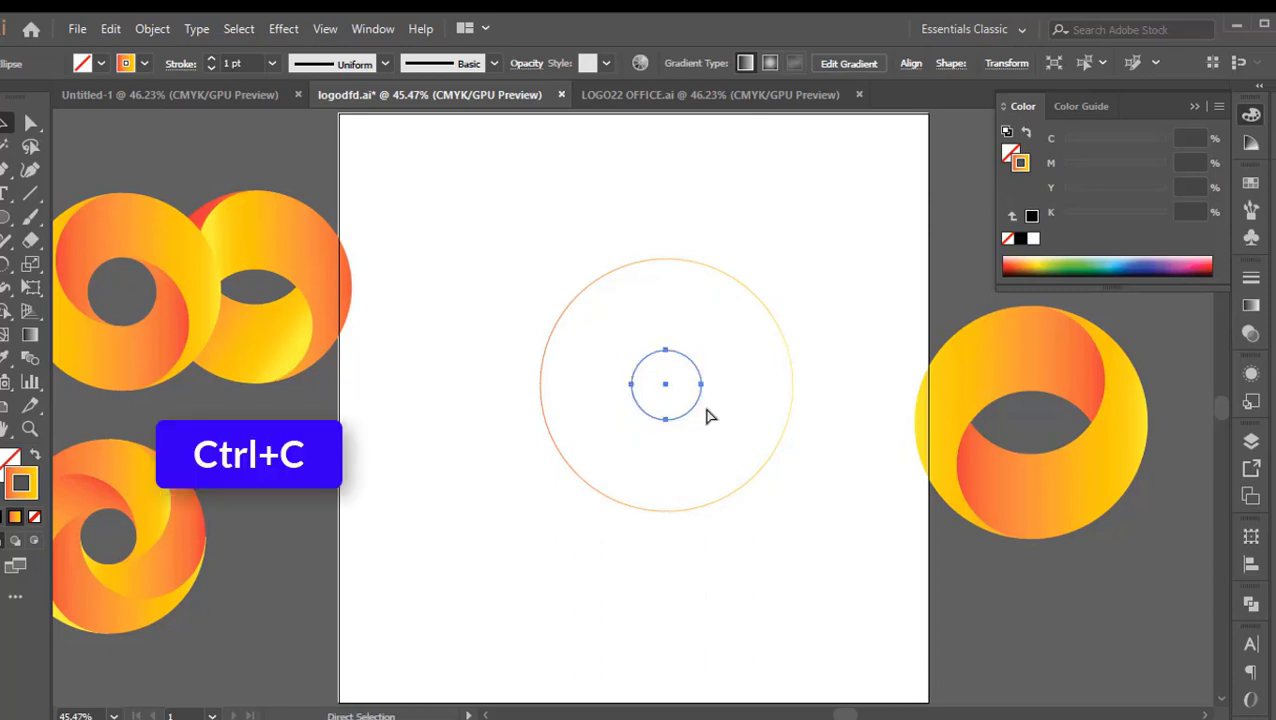
key(ctrl+f)
key(v)
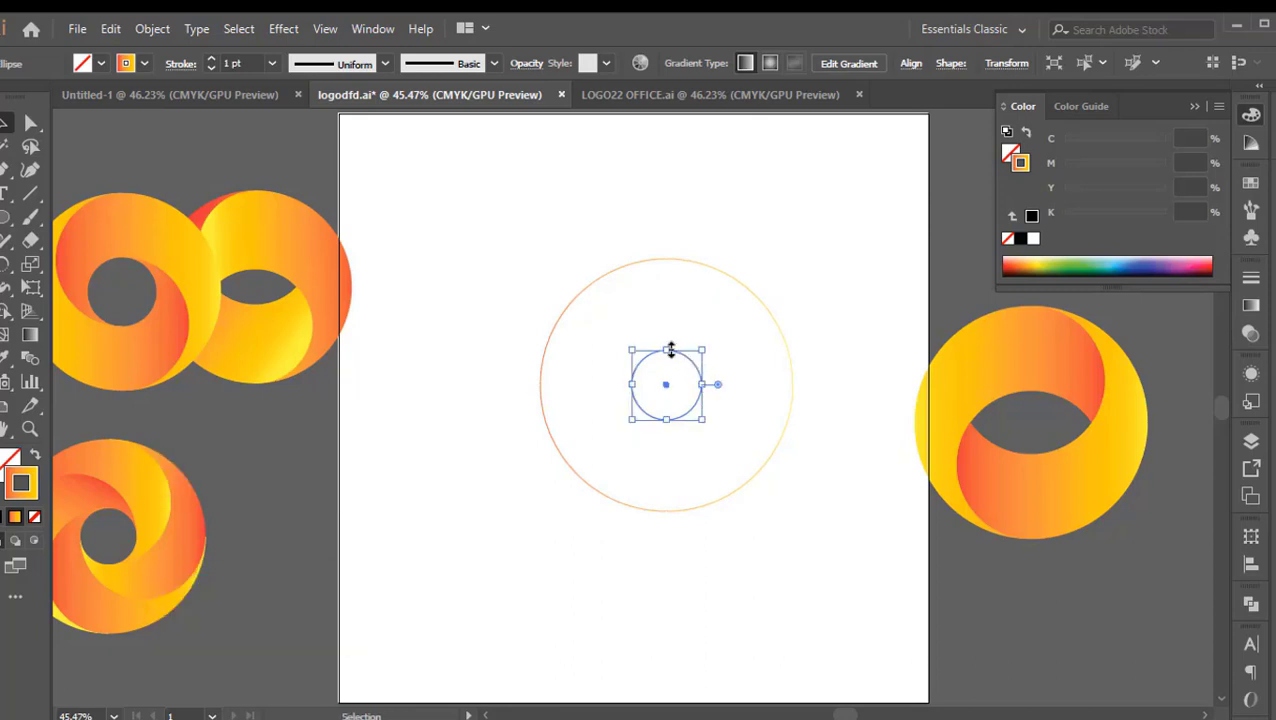
drag(670, 349, 670, 260)
click(706, 341)
Paste another copy of the small circle in front and enlarge it proportionally downward to touch the outer circle's bottom
click(672, 384)
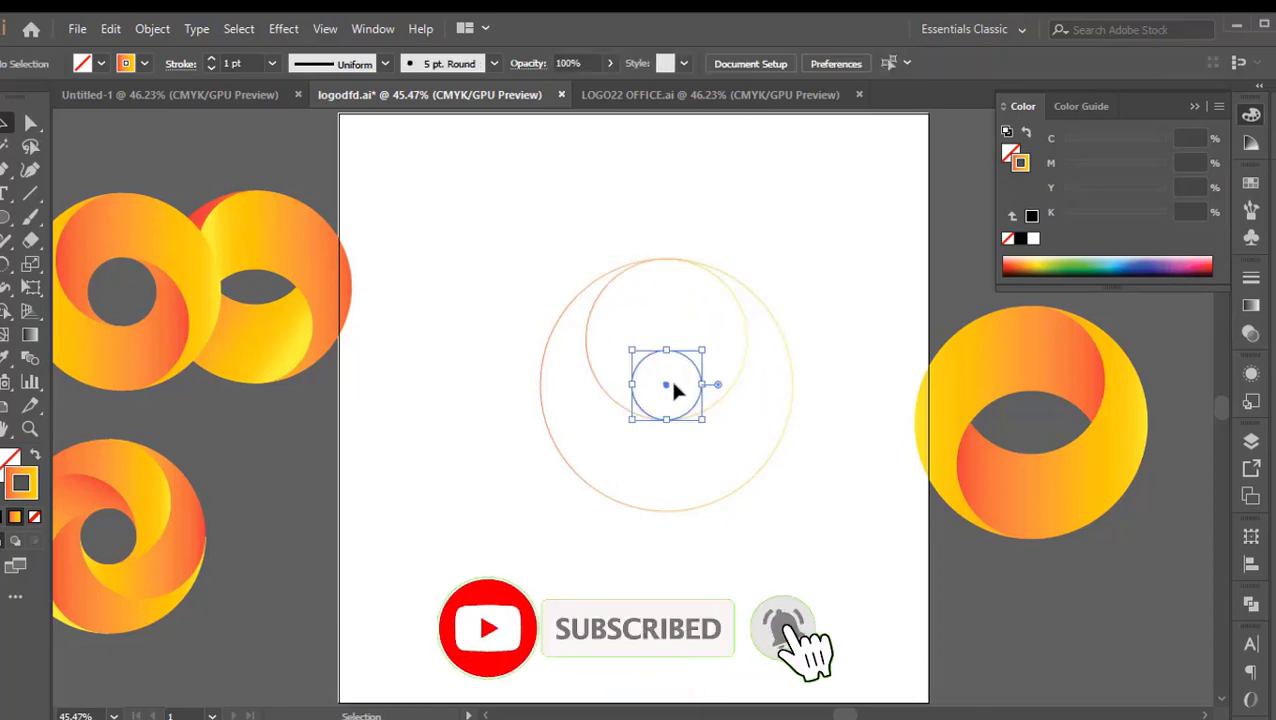
key(a)
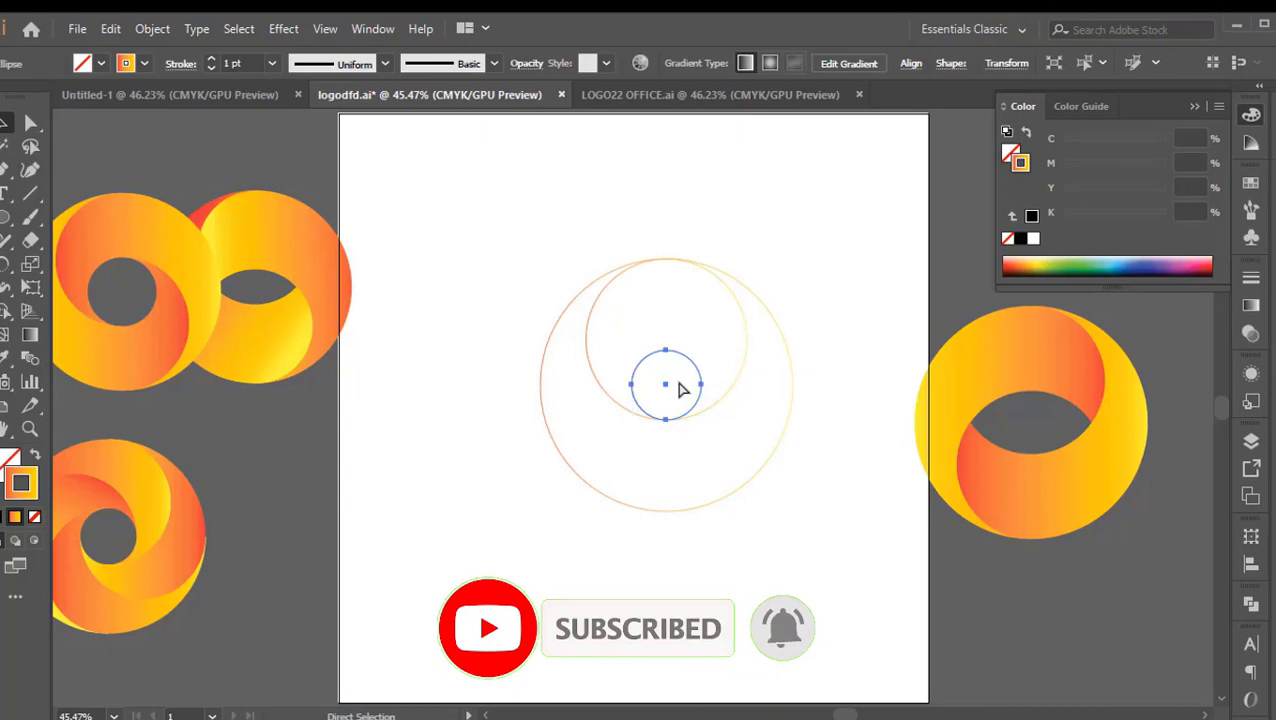
key(v)
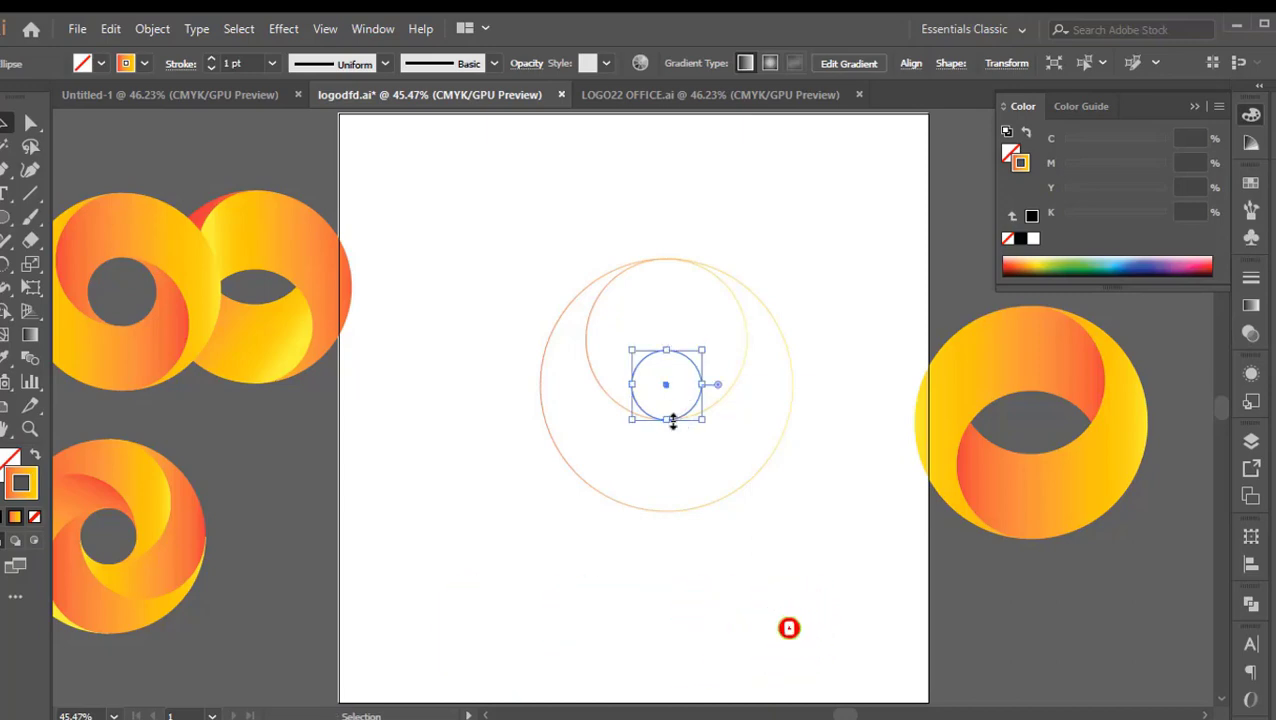
key(ctrl+c)
key(ctrl+f)
drag(670, 425, 667, 512)
click(802, 470)
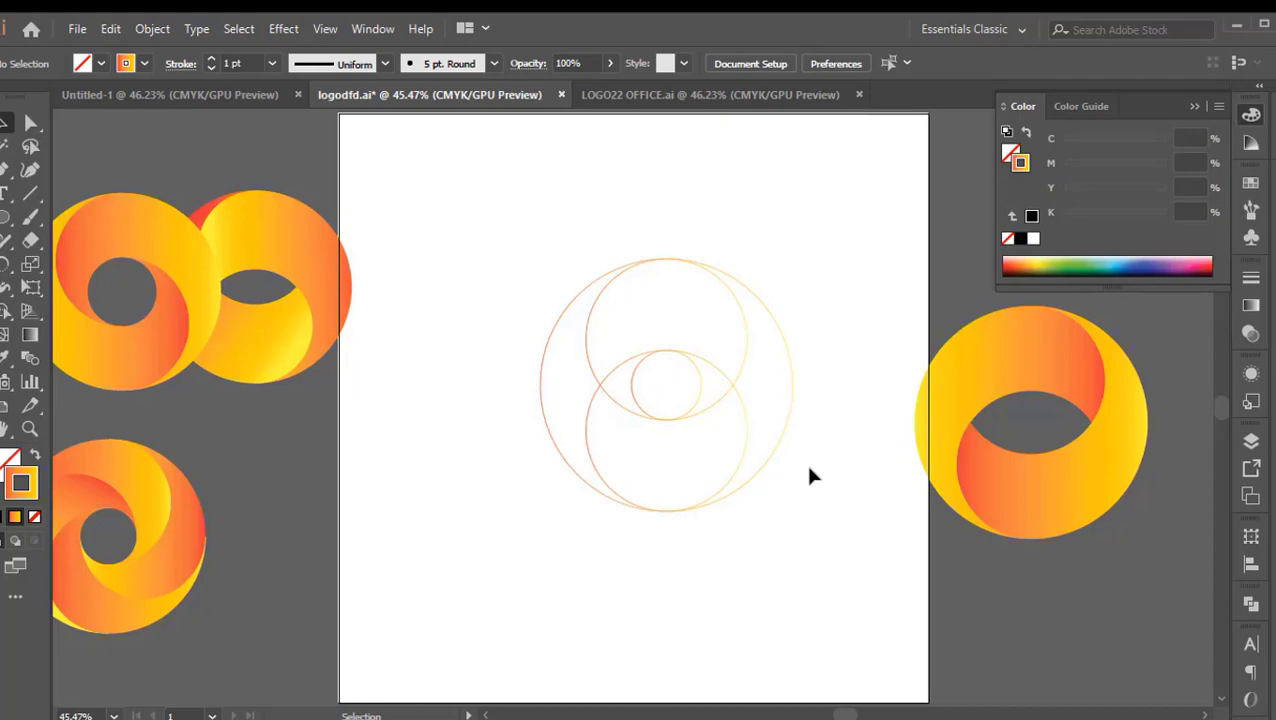
Switch to outline view and examine the points where the outer, upper, lower and small circles touch
key(ctrl+y)
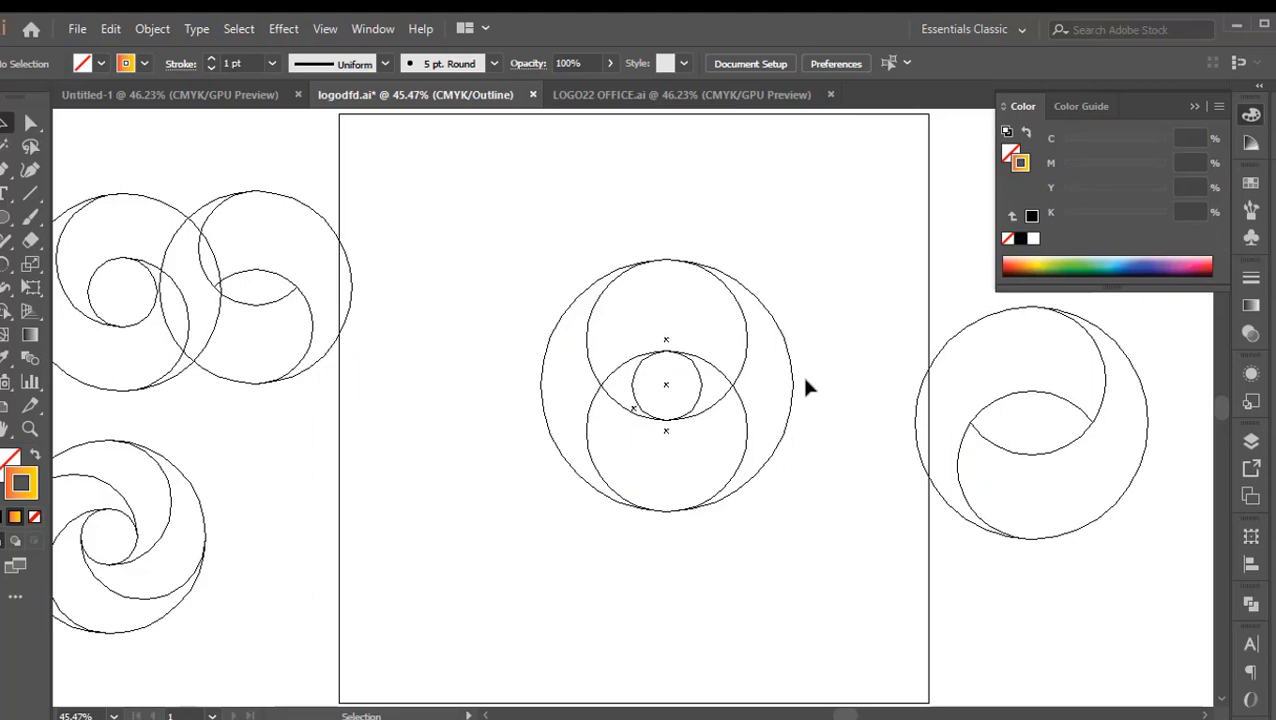
scroll(662, 236, up, 4)
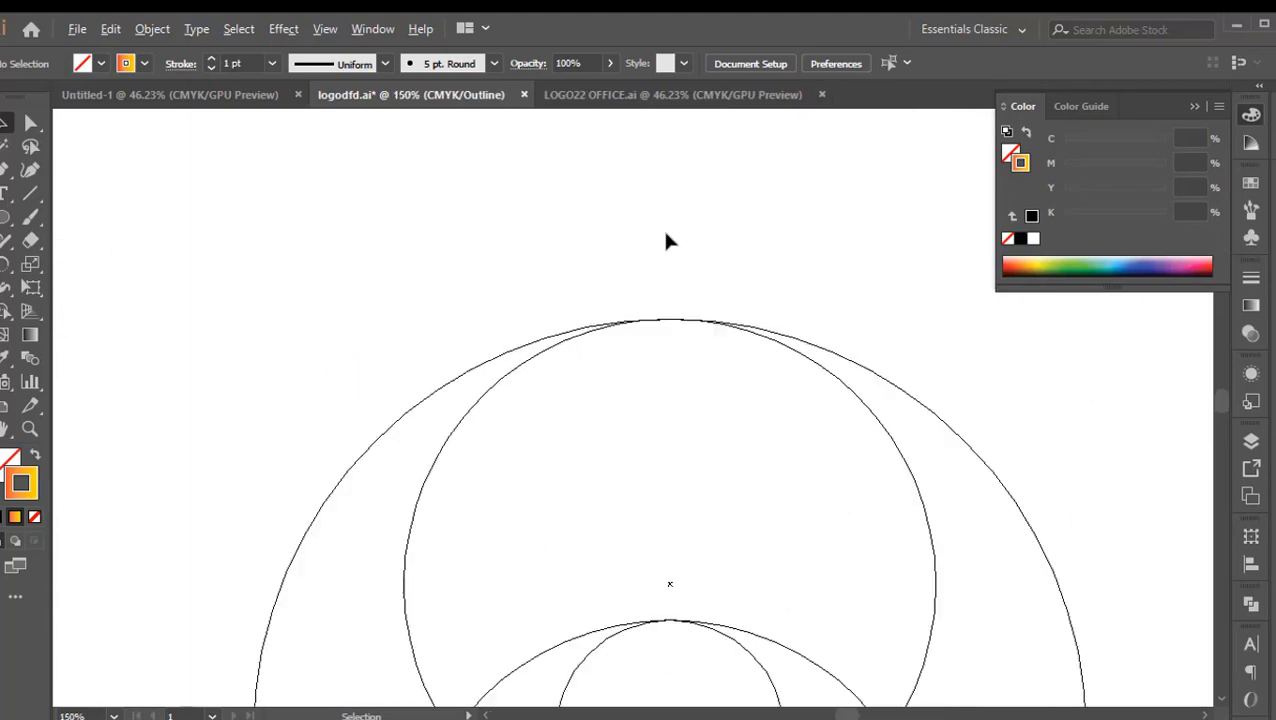
scroll(672, 480, down, 3)
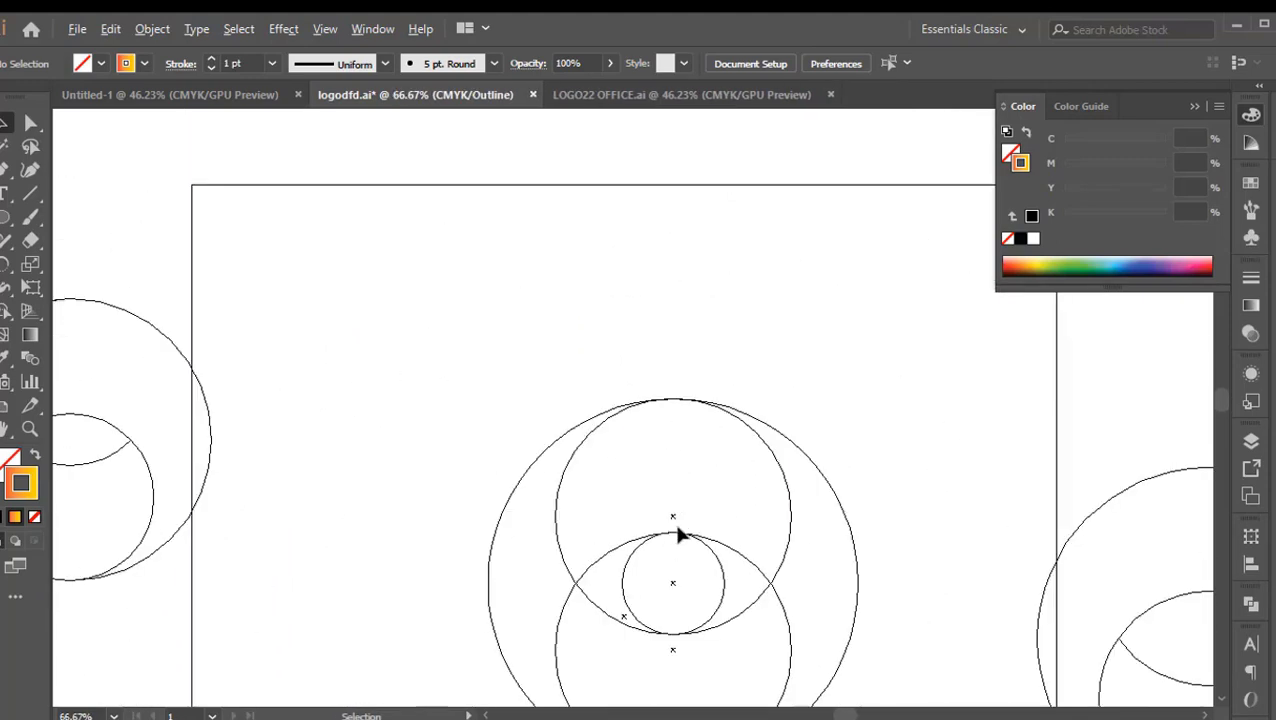
scroll(663, 662, up, 5)
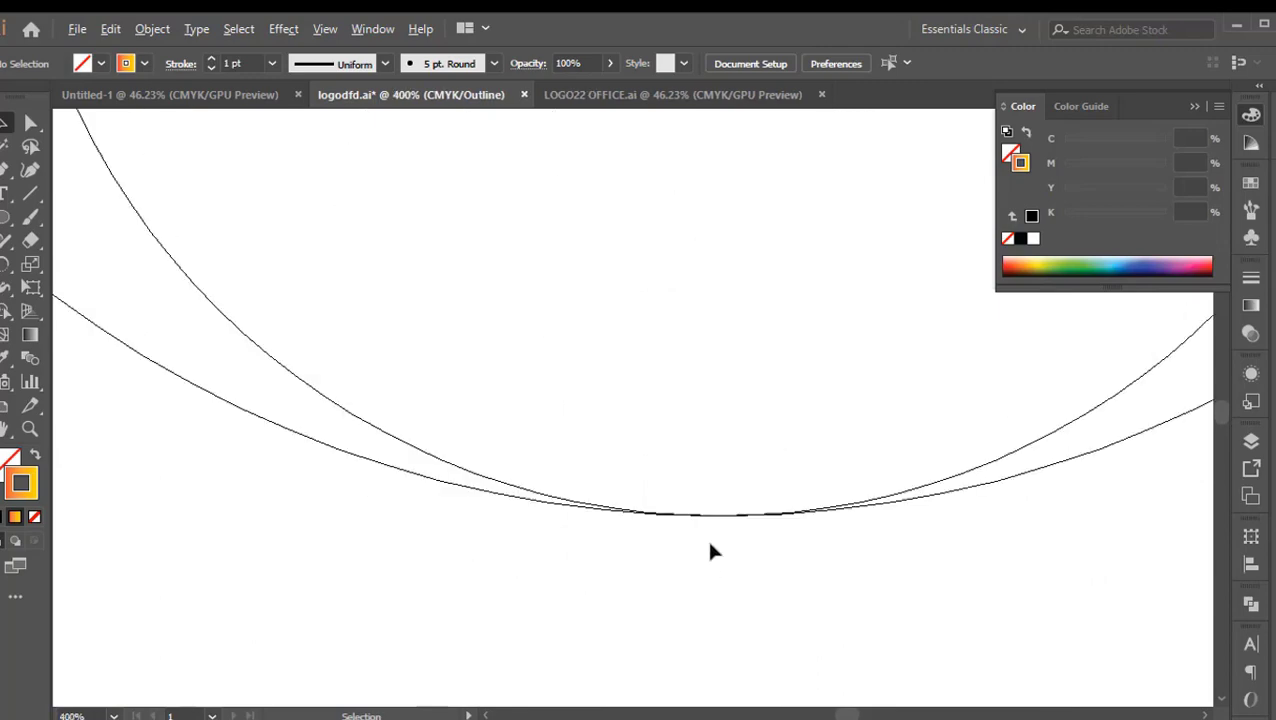
scroll(720, 480, down, 7)
scroll(726, 441, up, 5)
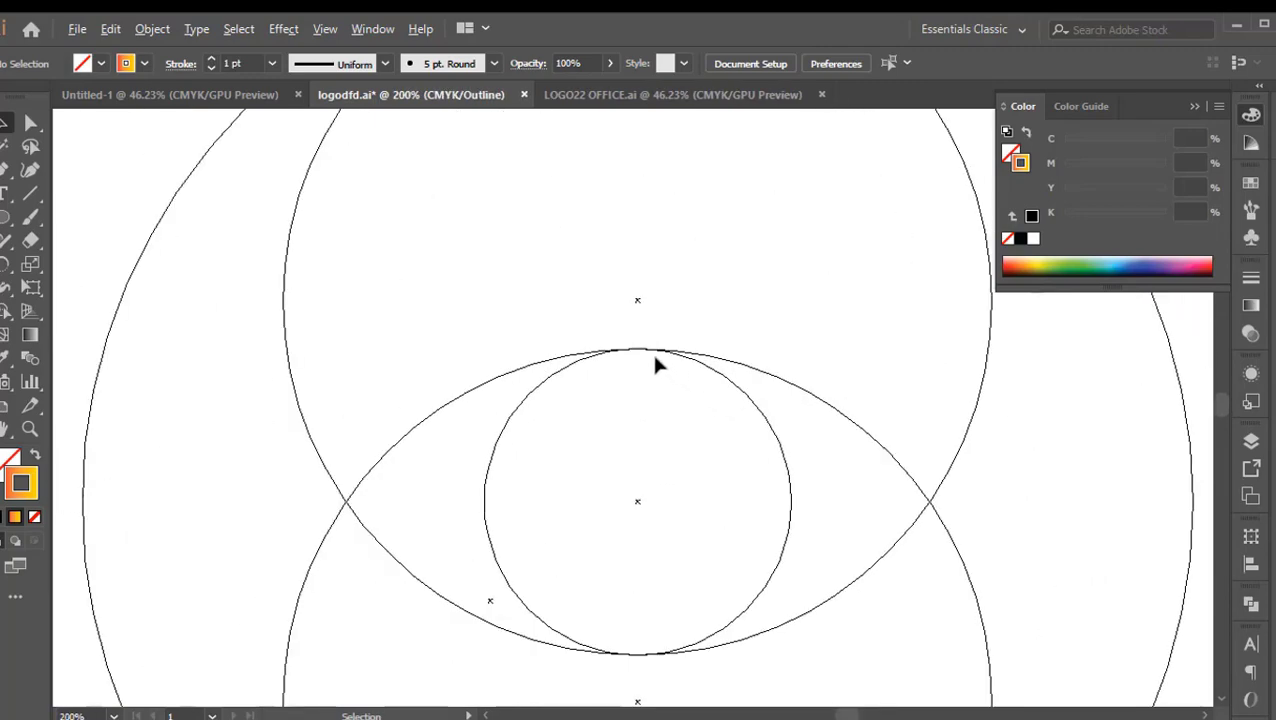
Return the artwork from outline view to preview display and fit the artboard in view
scroll(703, 519, down, 6)
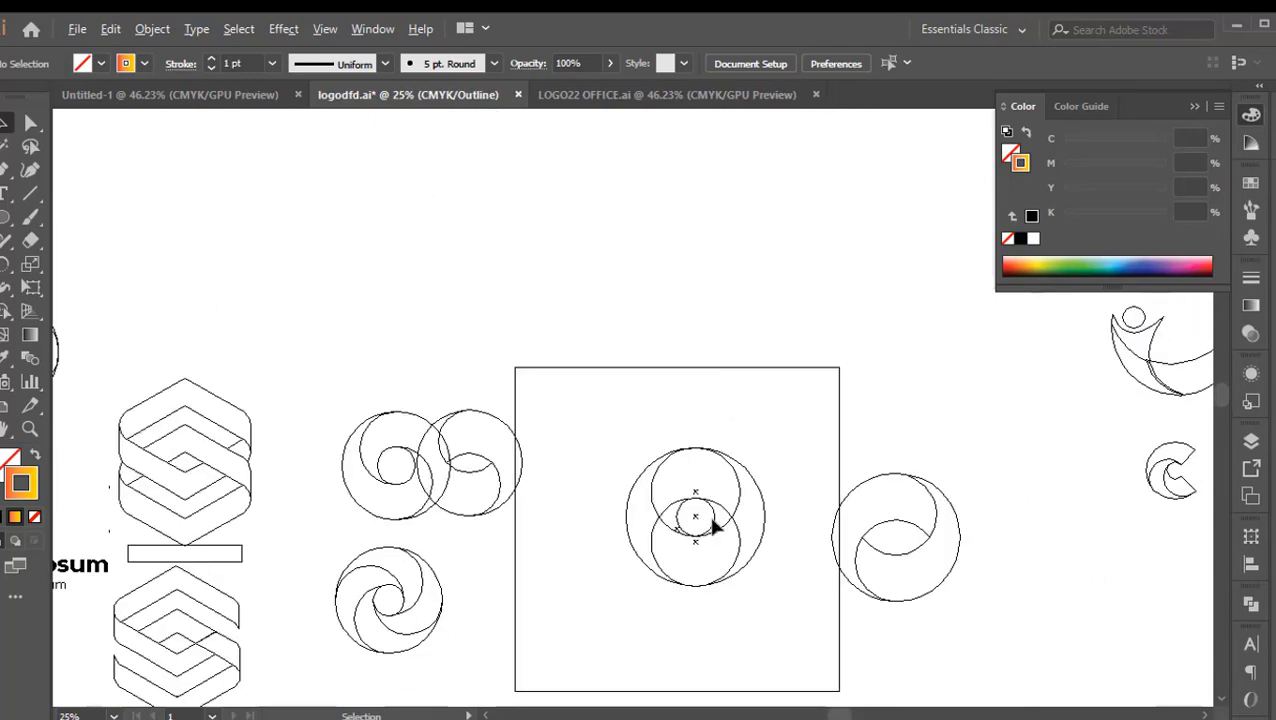
scroll(724, 541, down, 1)
scroll(722, 535, up, 6)
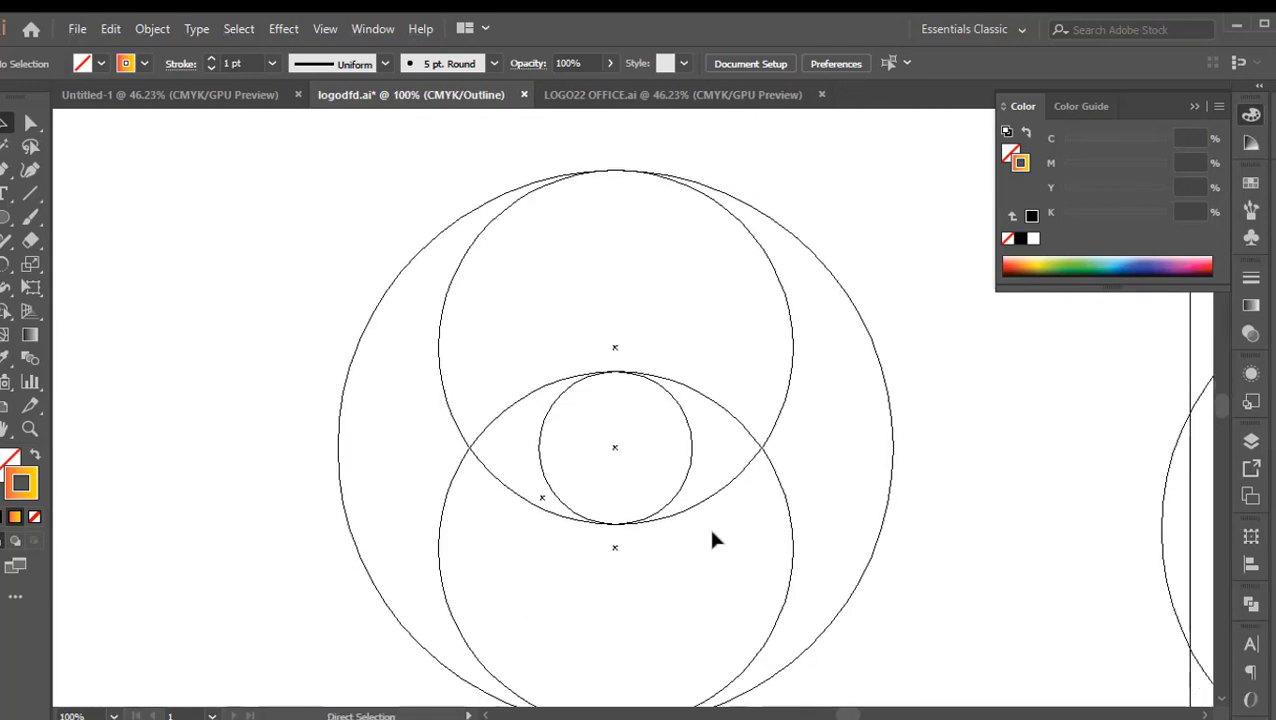
key(ctrl+y)
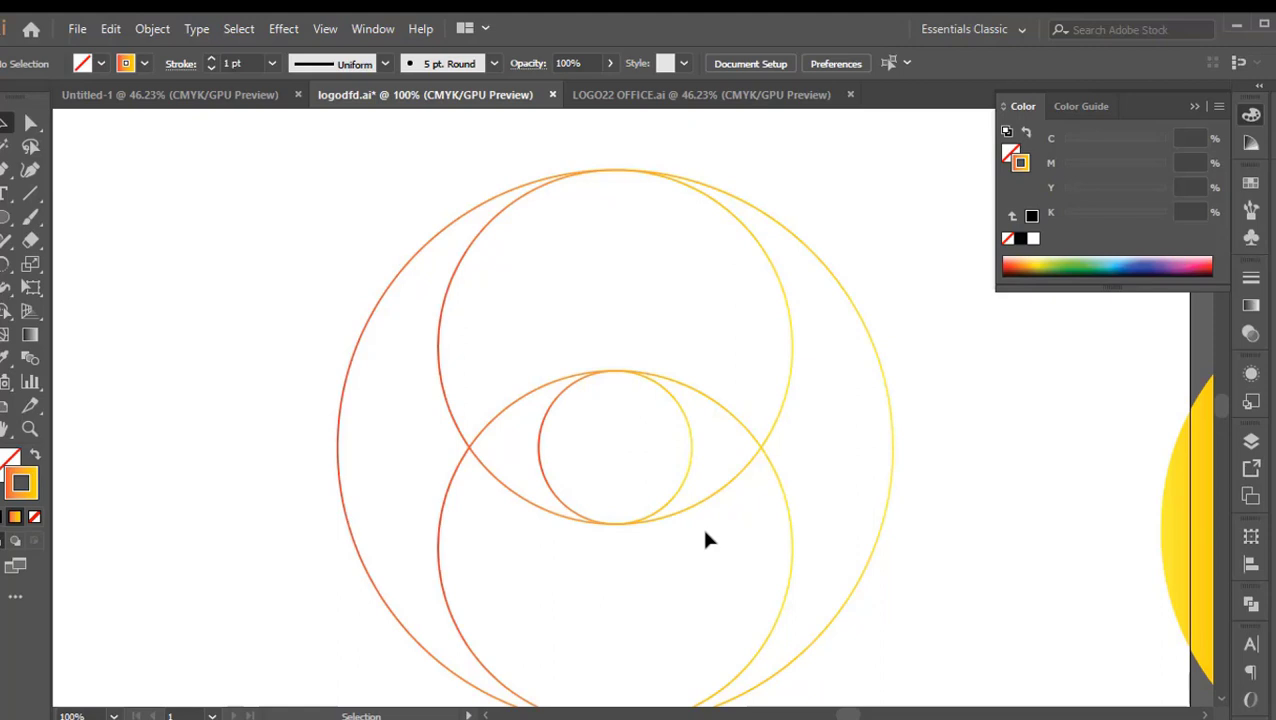
key(ctrl+0)
Merge the regions of the overlapping circles with Shape Builder into two interlocking swirl halves around the small centre circle
drag(824, 263, 490, 545)
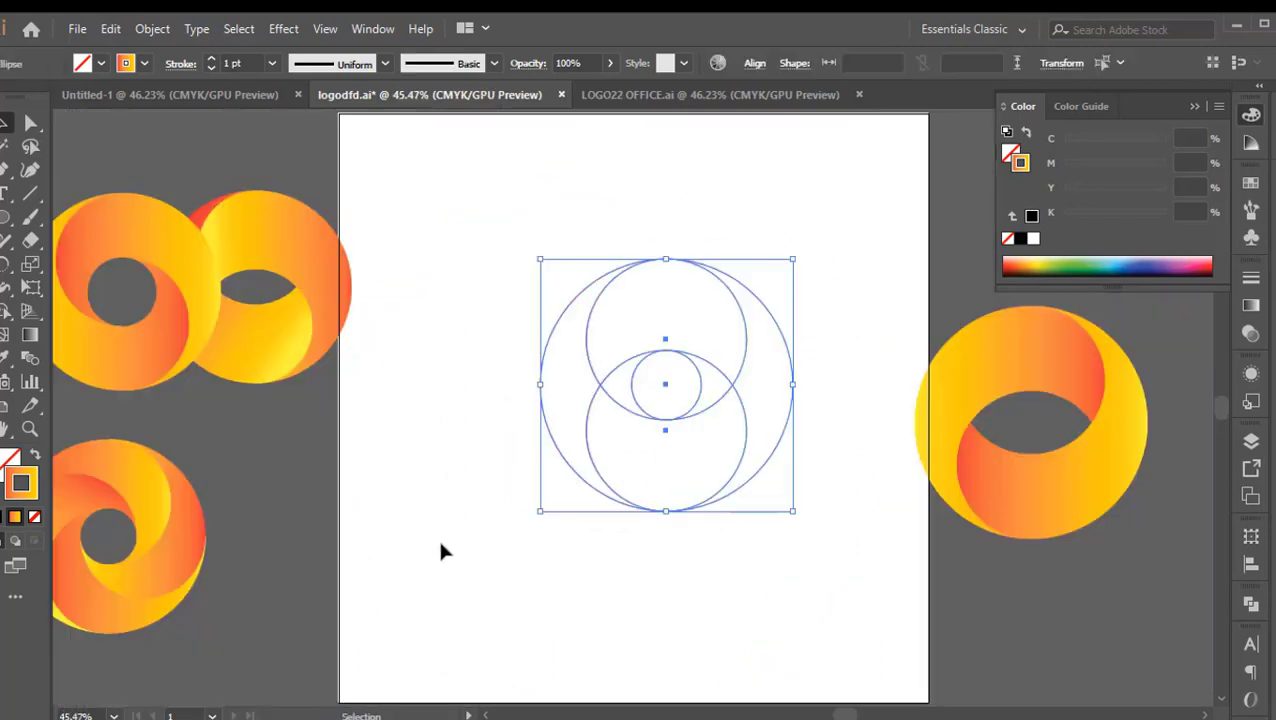
click(7, 311)
mouse_move(717, 385)
mouse_down()
mouse_move(710, 353)
mouse_move(645, 323)
mouse_move(572, 350)
mouse_move(559, 378)
mouse_move(649, 459)
mouse_move(781, 432)
mouse_move(788, 412)
mouse_move(756, 436)
mouse_up()
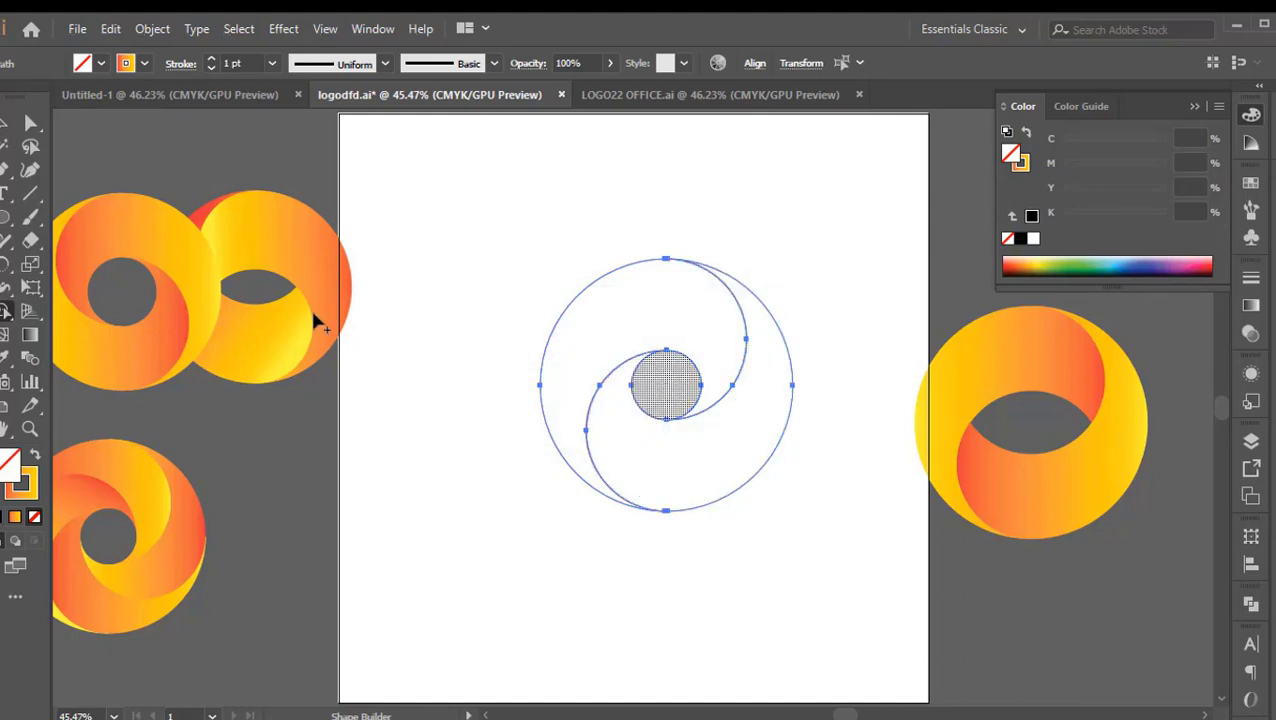
click(6, 122)
click(392, 210)
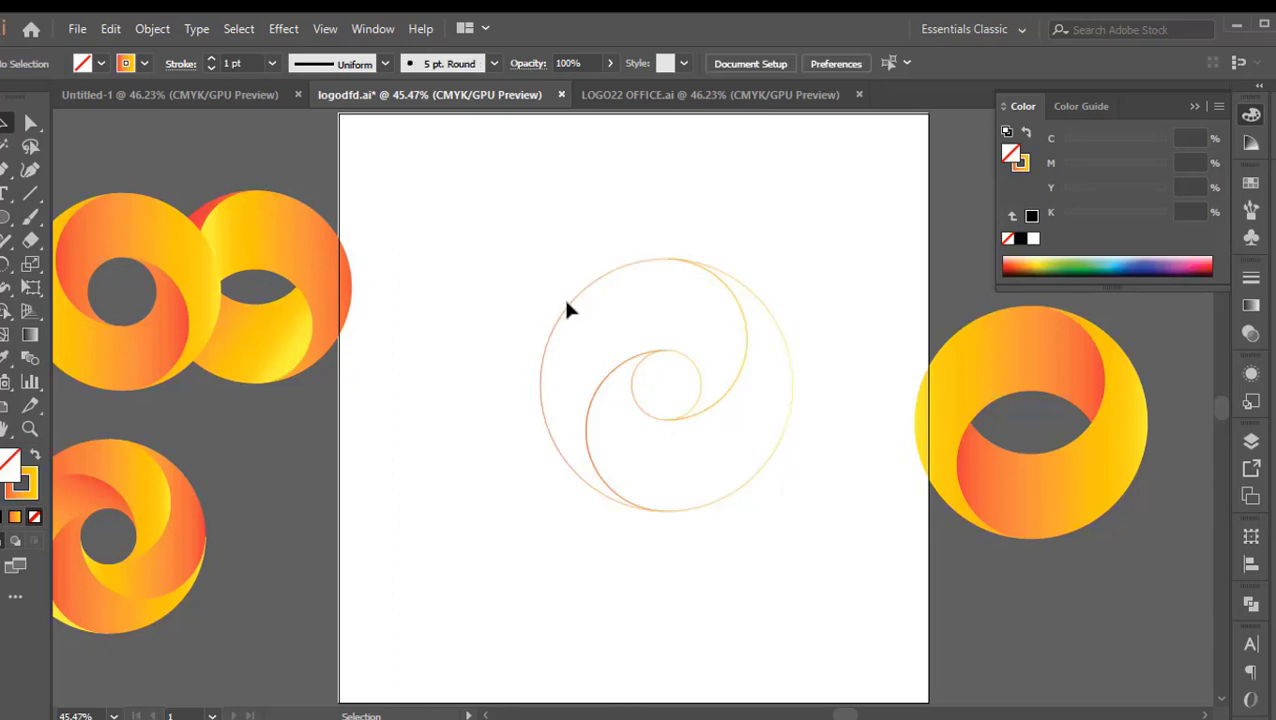
Fill the upper-left swirl half with the gradient sampled from the upper piece of the finished logo beside the artboard
click(569, 312)
click(5, 360)
click(1069, 348)
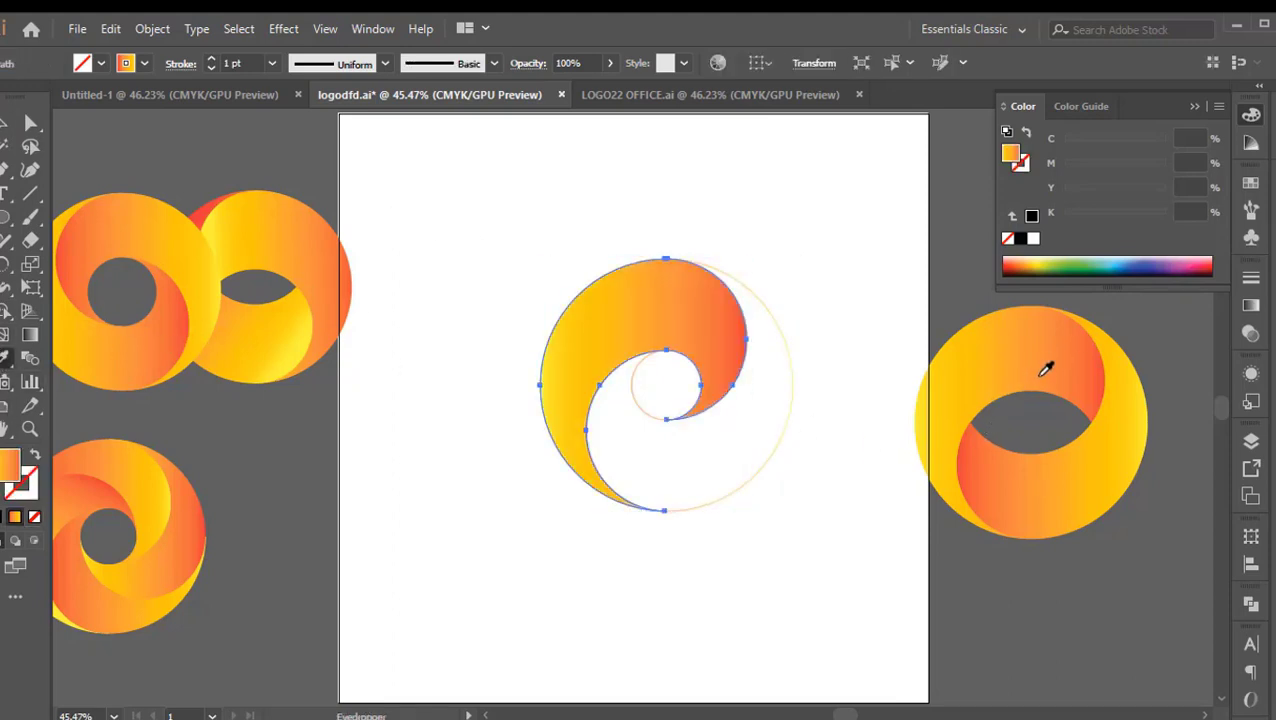
click(6, 122)
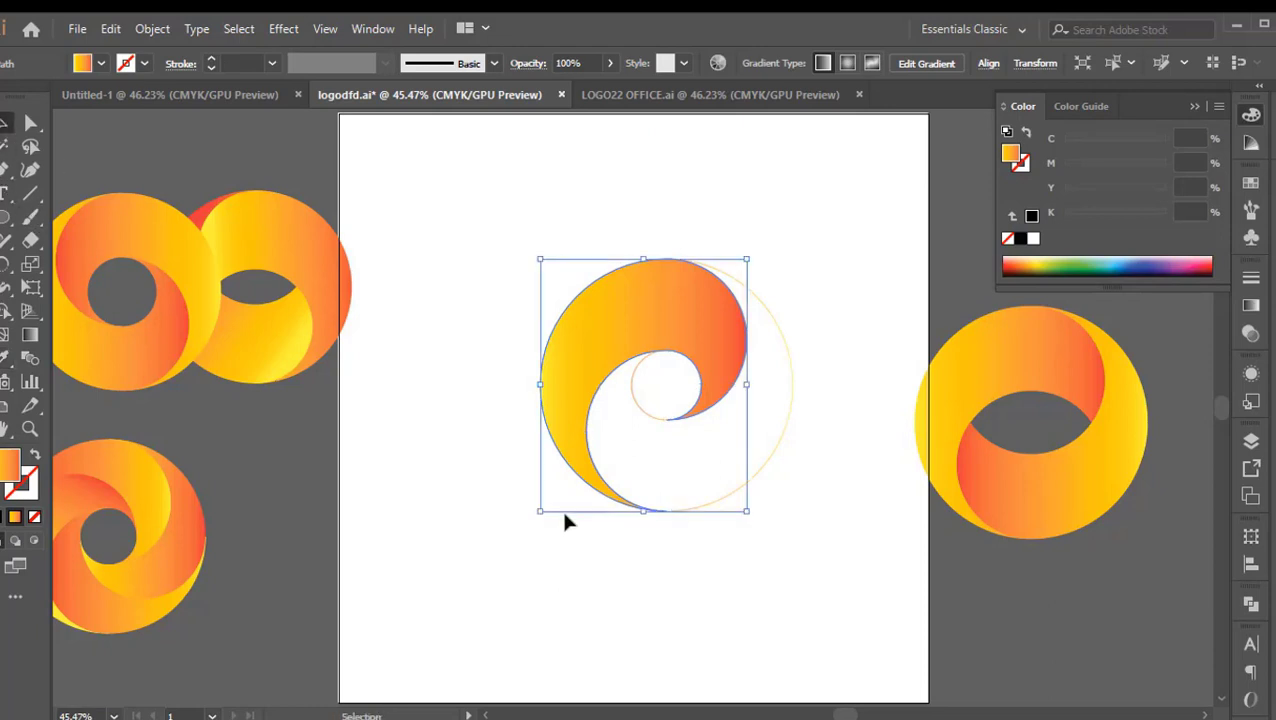
Fill the lower-right swirl half with the gradient sampled from the lower piece of the finished logo beside the artboard
click(781, 424)
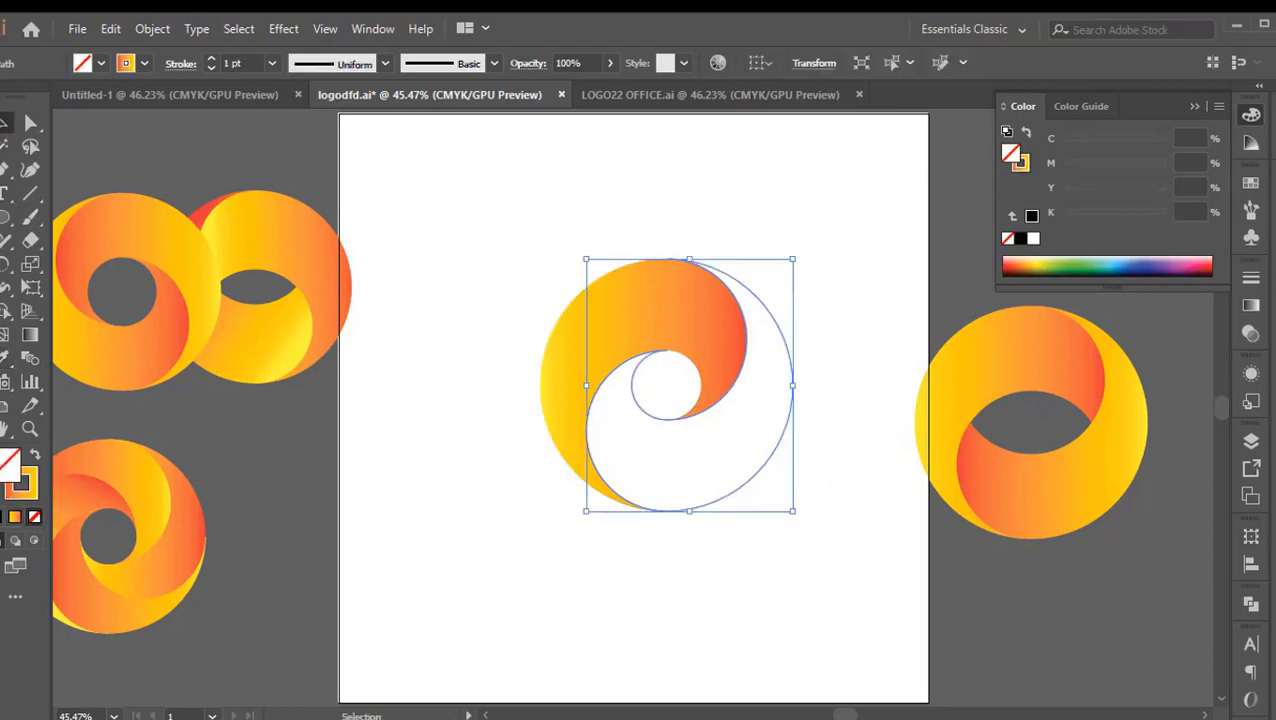
click(5, 360)
click(1037, 478)
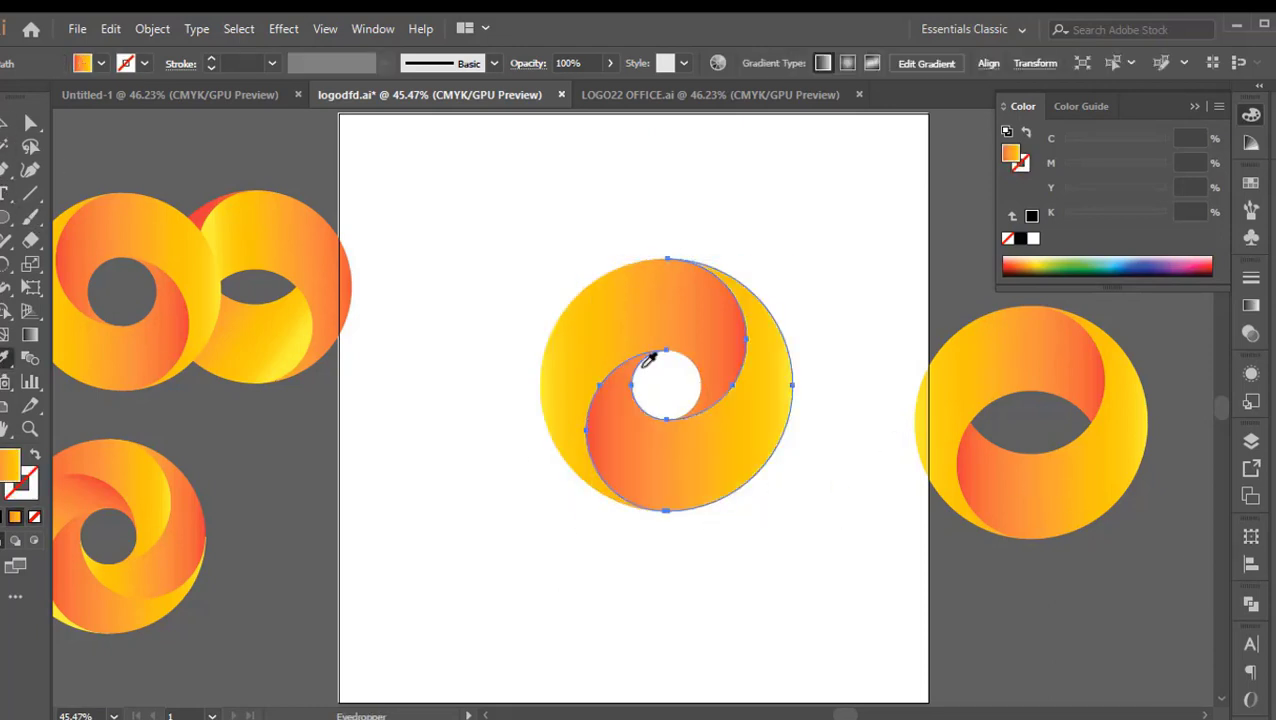
click(5, 122)
click(616, 541)
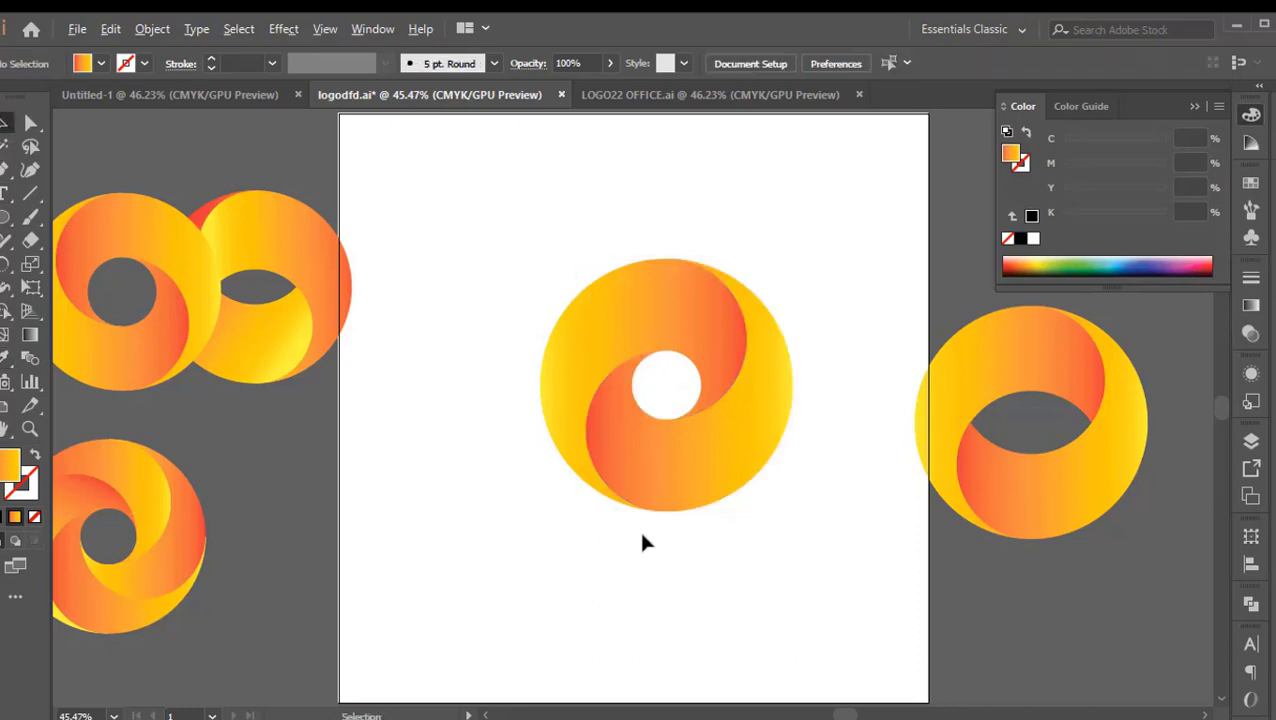
Scale the finished swirl logo down slightly and move it off the artboard, beside the previous logo
key(ctrl+minus)
drag(756, 548, 700, 532)
drag(707, 327, 519, 501)
drag(650, 446, 656, 386)
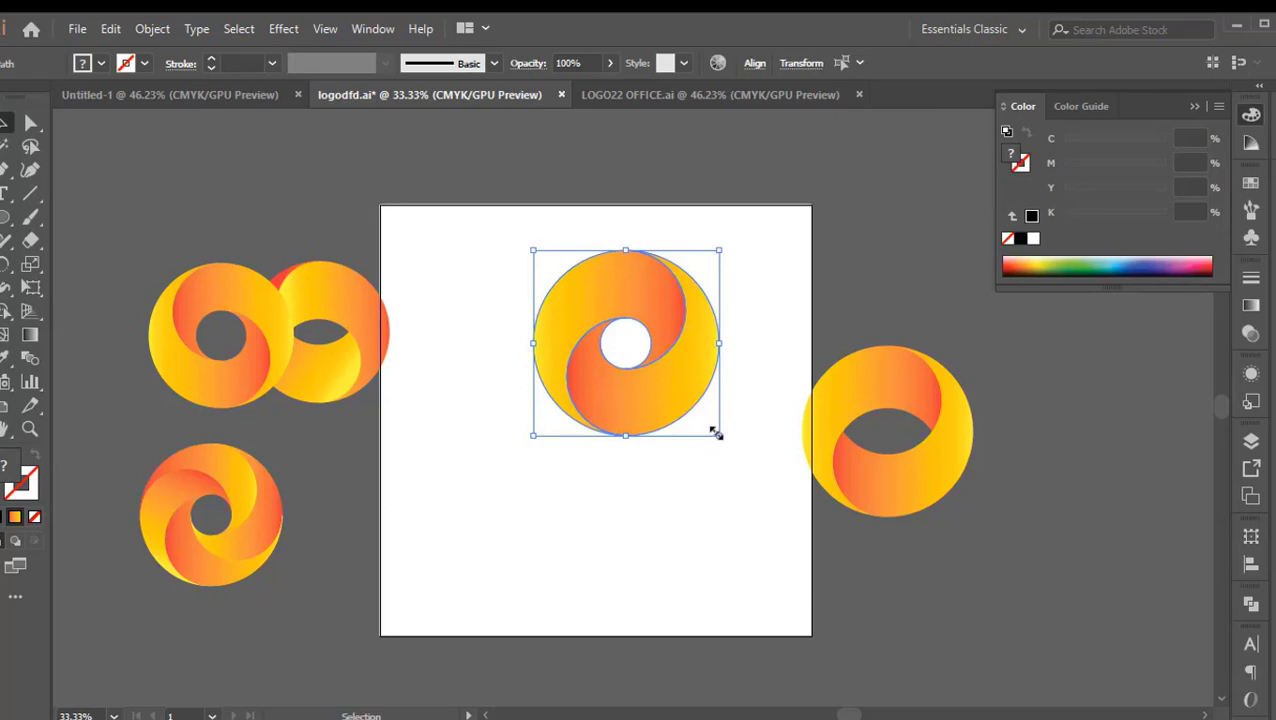
drag(715, 437, 697, 432)
click(654, 406)
click(665, 395)
drag(649, 398, 1109, 480)
click(655, 518)
click(268, 515)
click(622, 518)
Draw a new circle in the middle of the empty artboard and swap its gradient fill to the stroke
key(l)
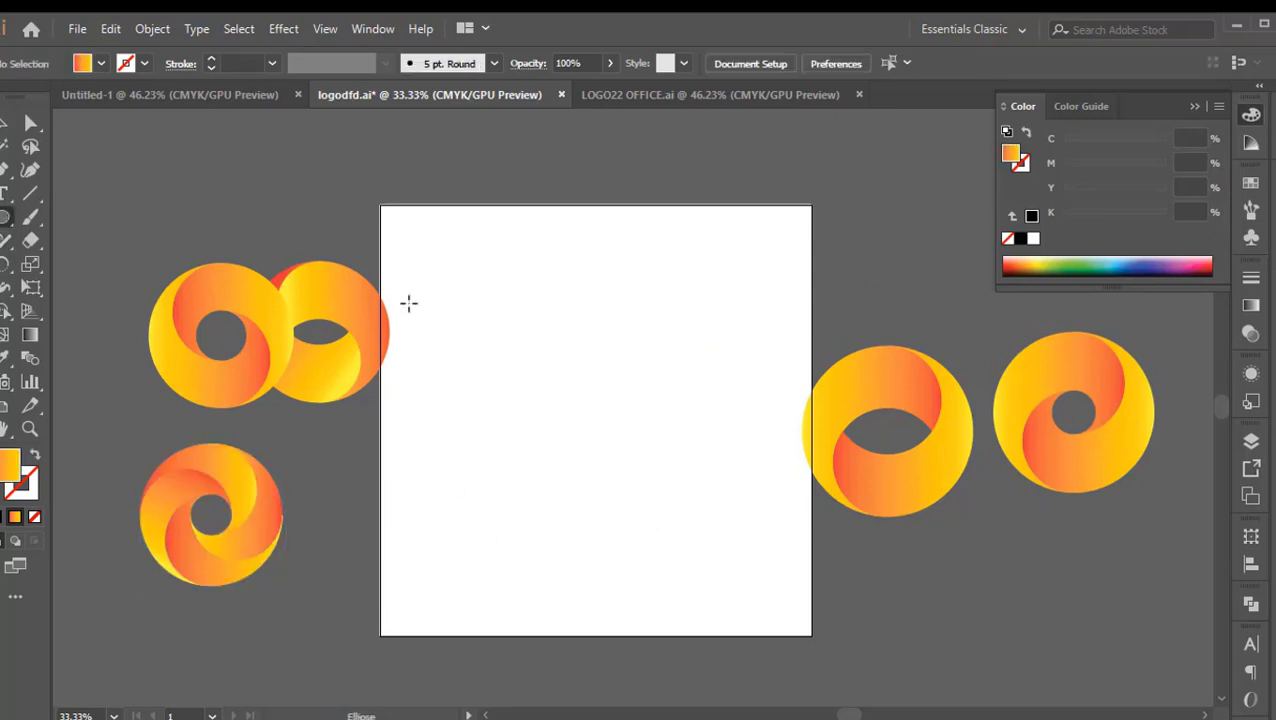
drag(517, 323, 676, 504)
key(v)
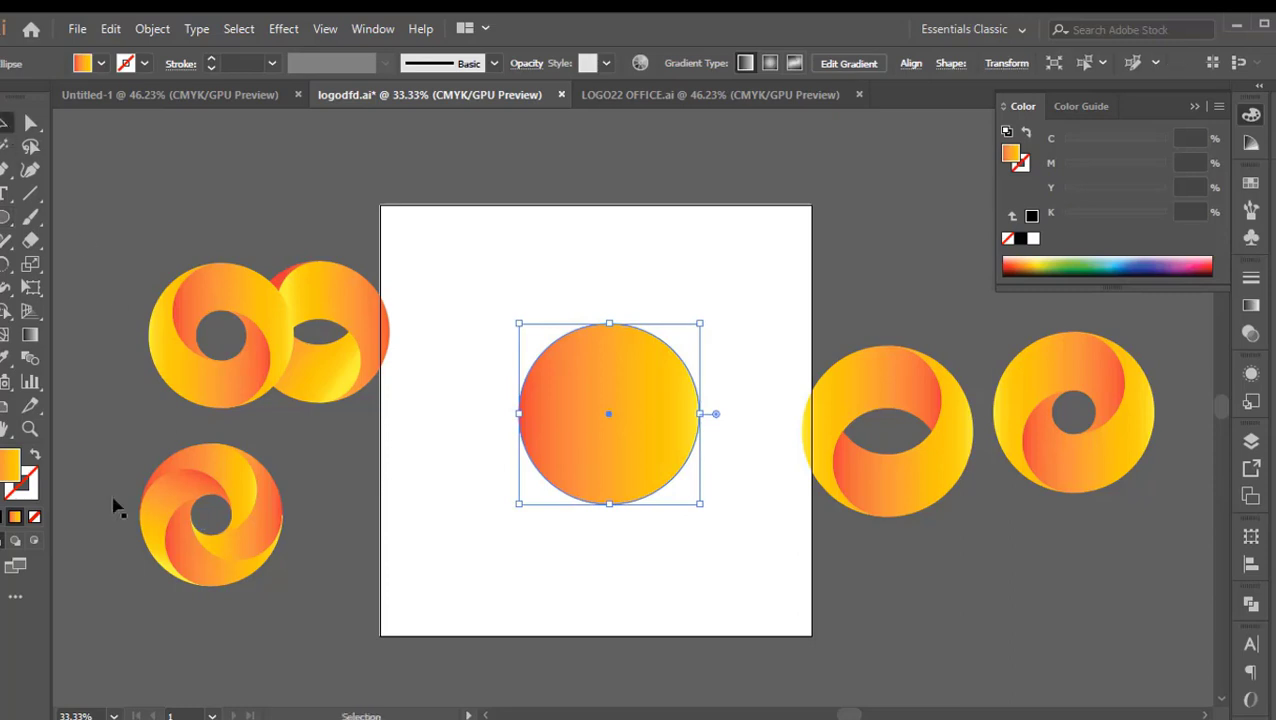
click(34, 454)
click(727, 393)
drag(726, 328, 598, 333)
click(565, 330)
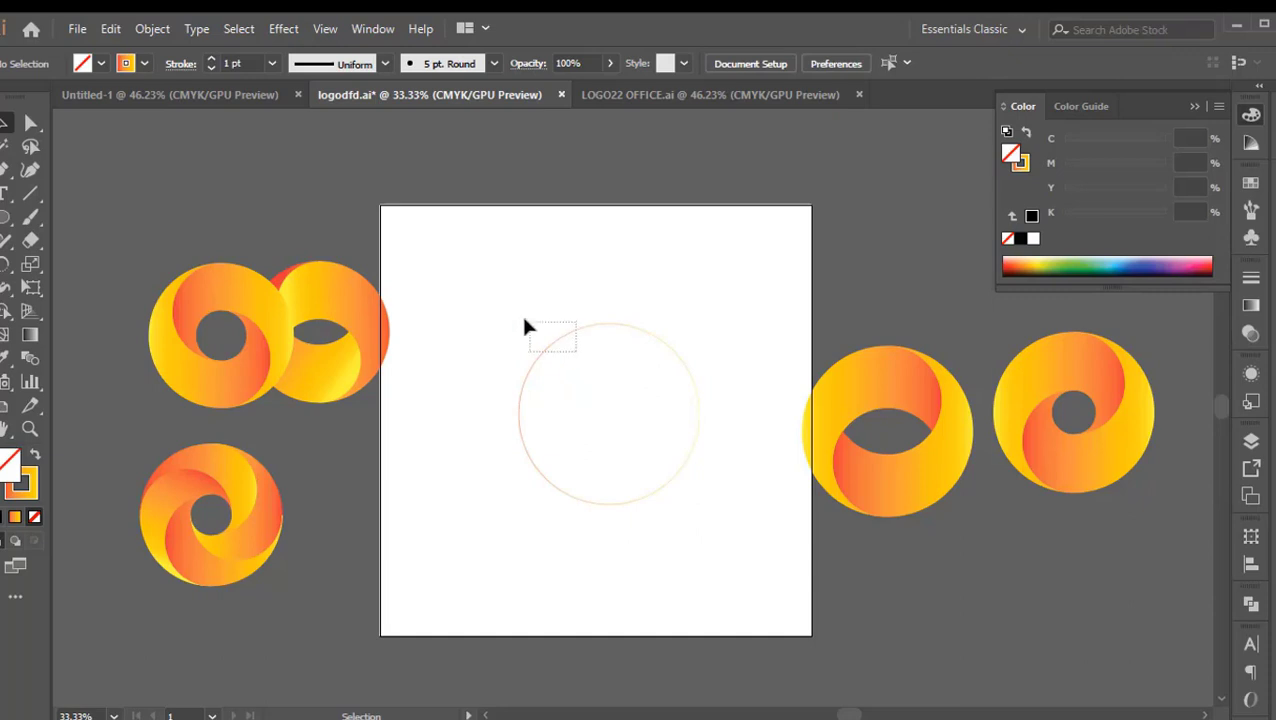
Paste a copy of the new circle in front and scale it about its centre to a small inner circle
click(551, 349)
click(538, 368)
drag(578, 379, 522, 348)
click(541, 364)
key(ctrl+shift+b)
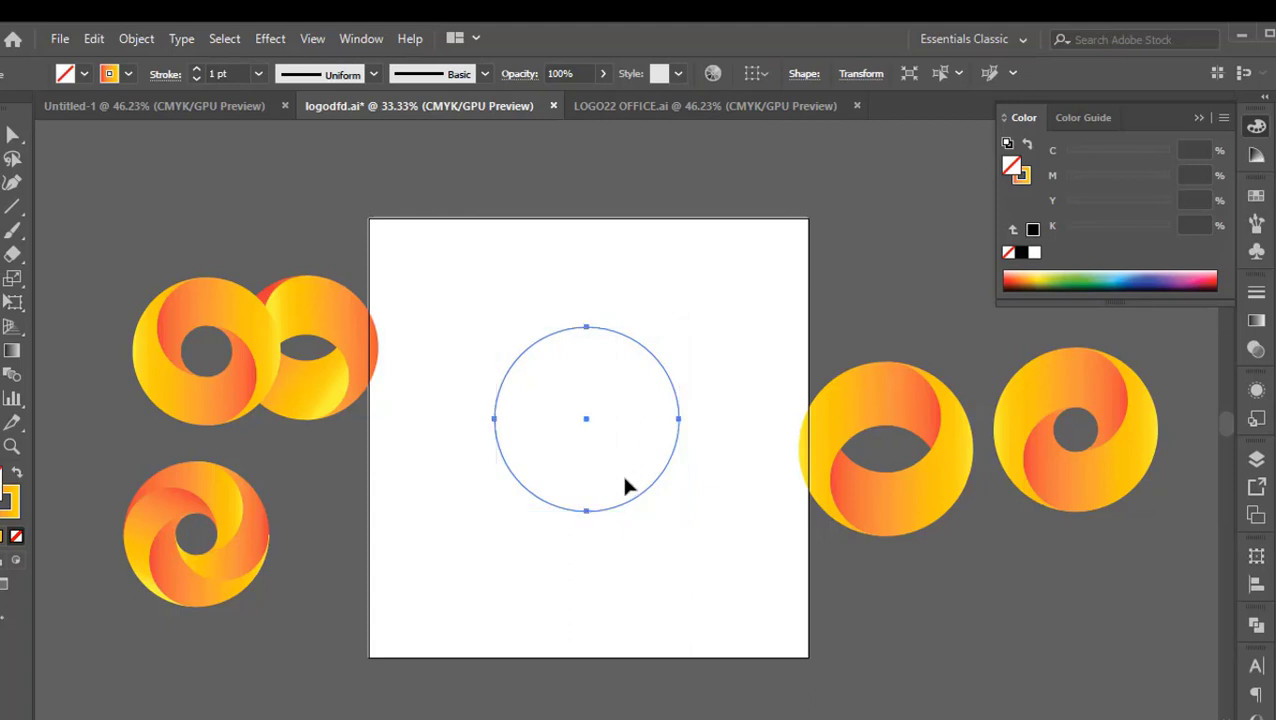
key(ctrl+c)
key(ctrl+f)
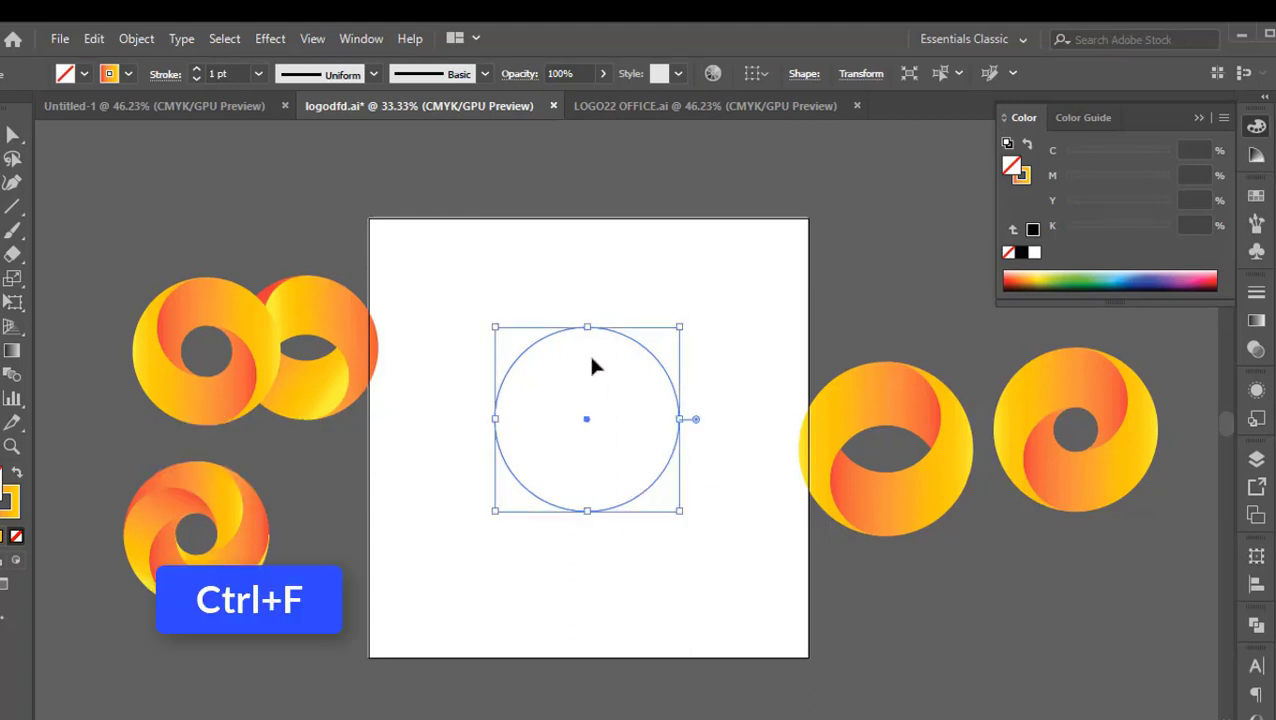
drag(588, 330, 587, 395)
click(646, 441)
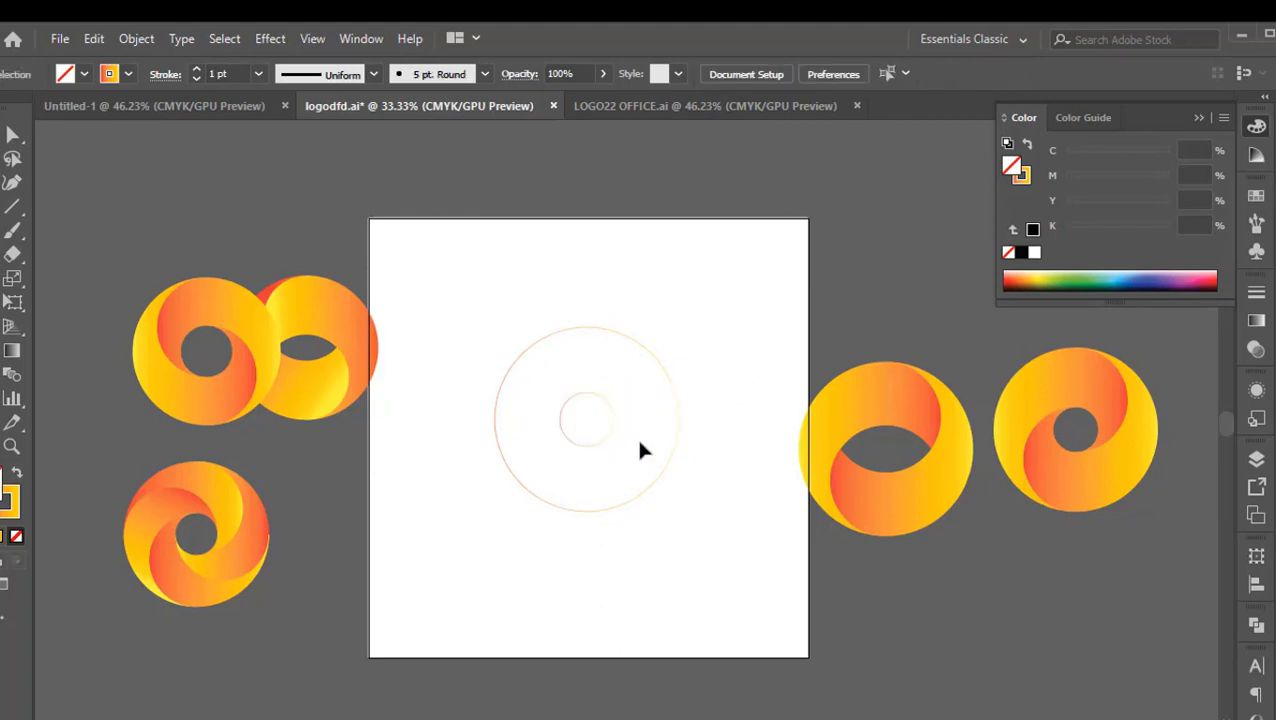
Paste a copy of the small inner circle in front and enlarge it proportionally upward to the outer circle's top
scroll(634, 444, up, 1)
scroll(636, 445, up, 1)
scroll(632, 437, down, 2)
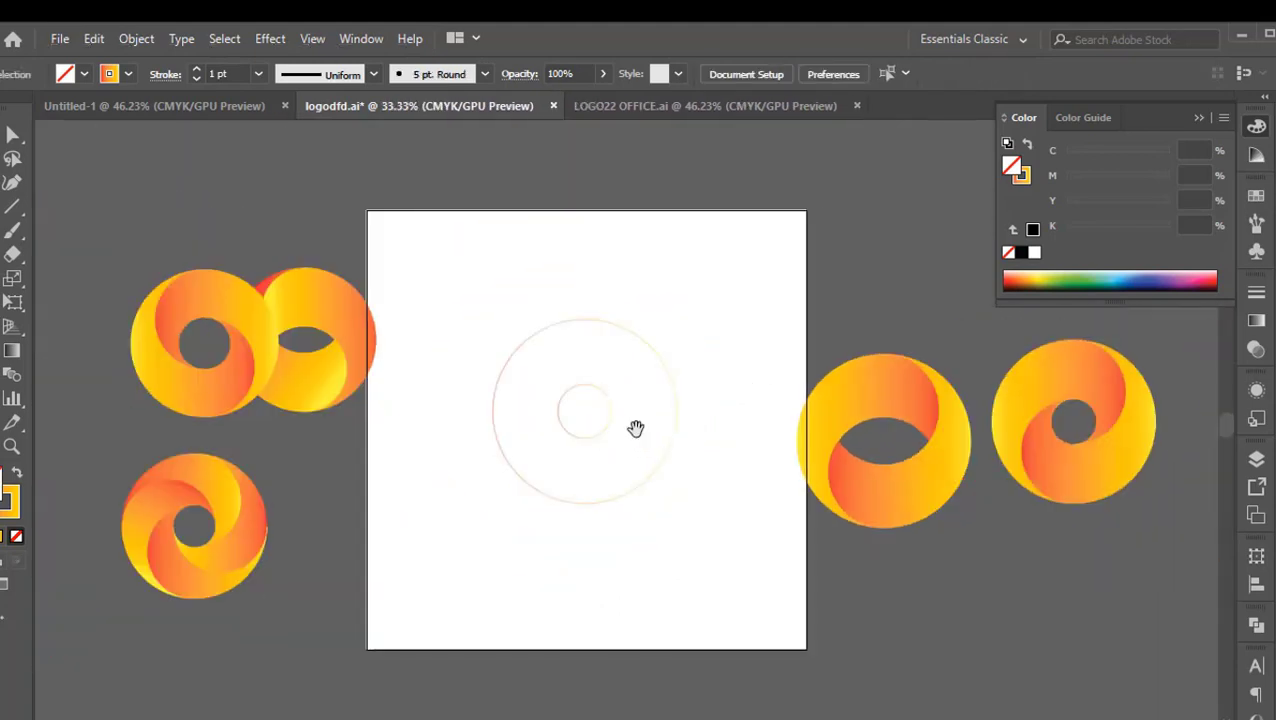
click(602, 402)
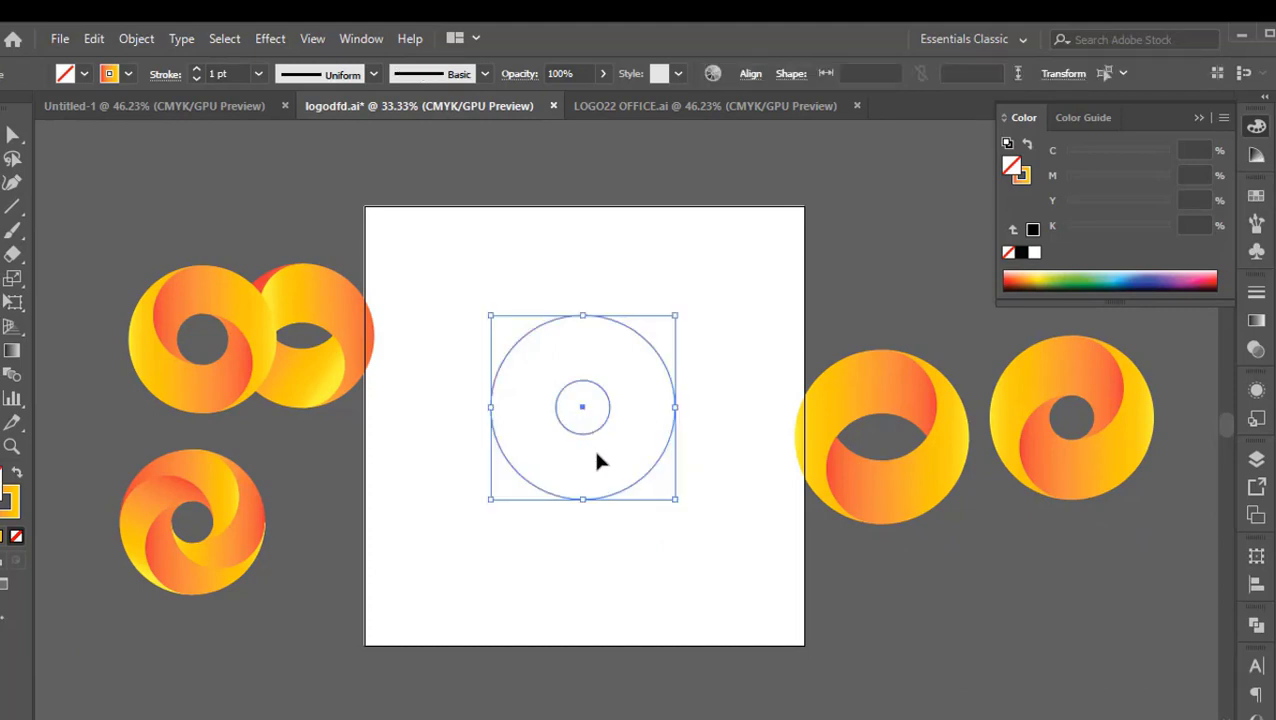
click(610, 452)
click(588, 432)
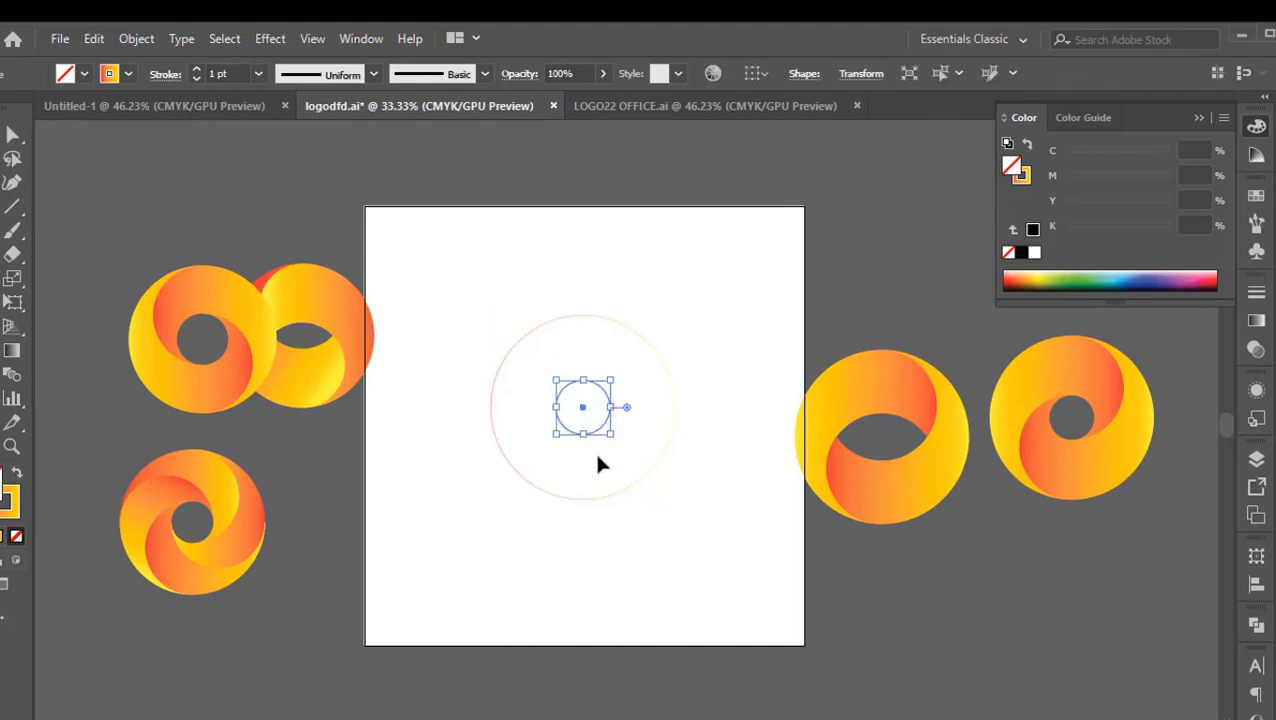
key(ctrl+c)
key(ctrl+f)
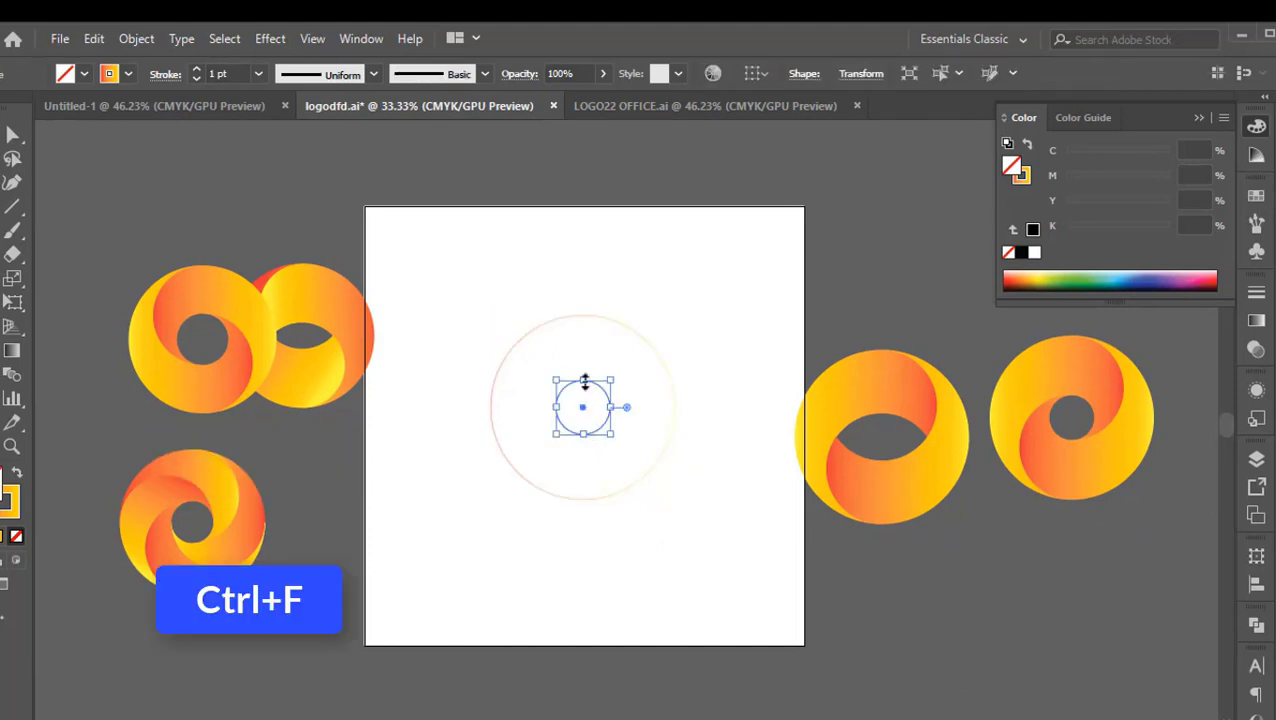
drag(587, 377, 594, 317)
click(604, 484)
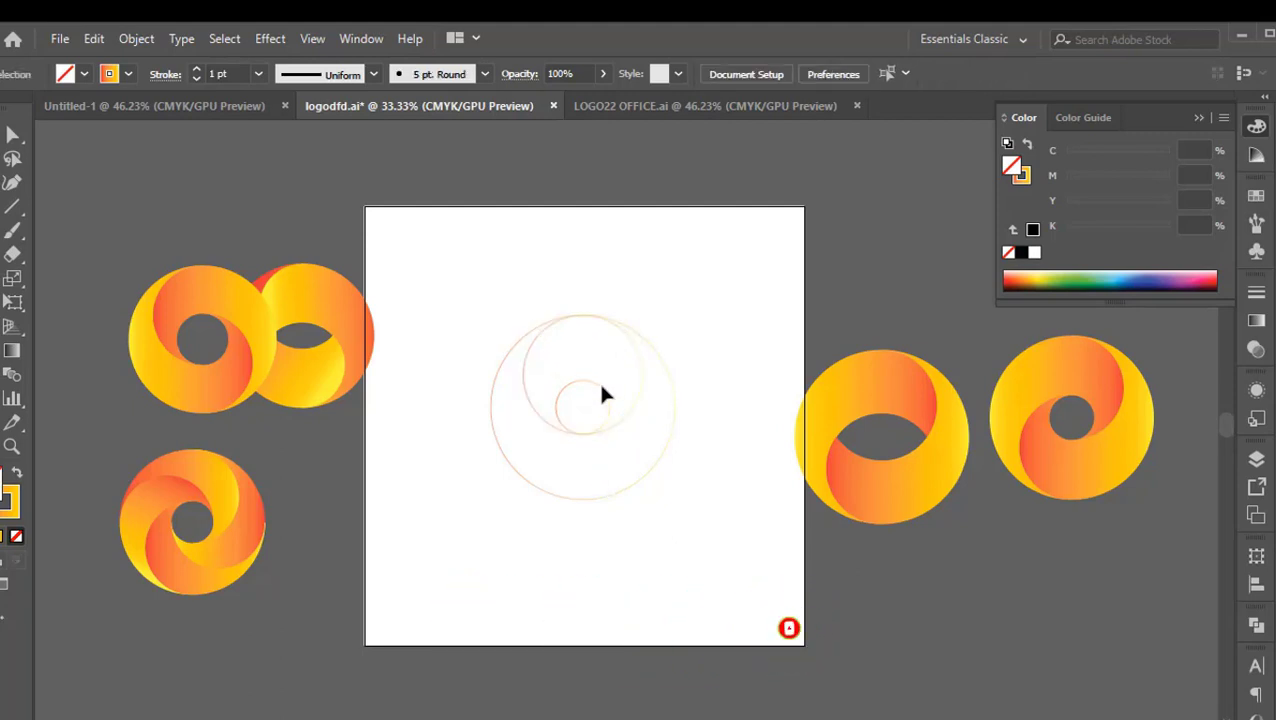
Paste another copy of the small inner circle in front and enlarge it proportionally downward to the outer circle's bottom
click(596, 408)
key(ctrl+c)
key(ctrl+f)
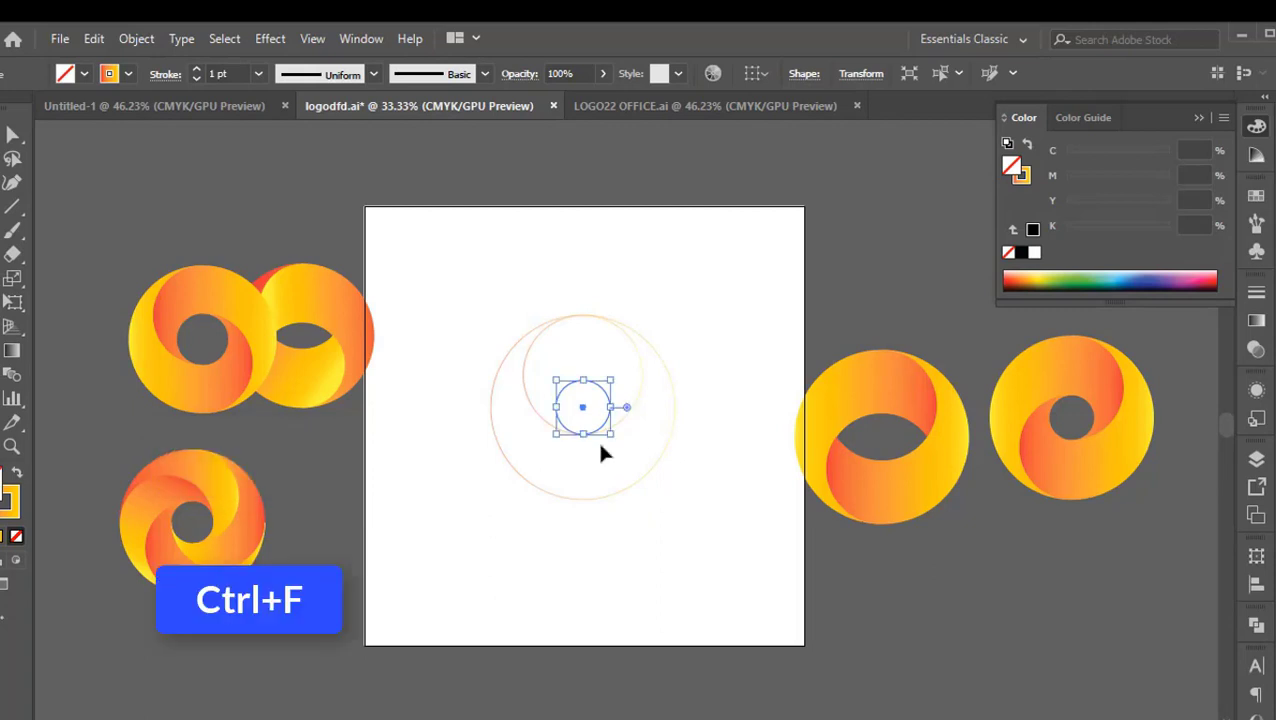
click(587, 460)
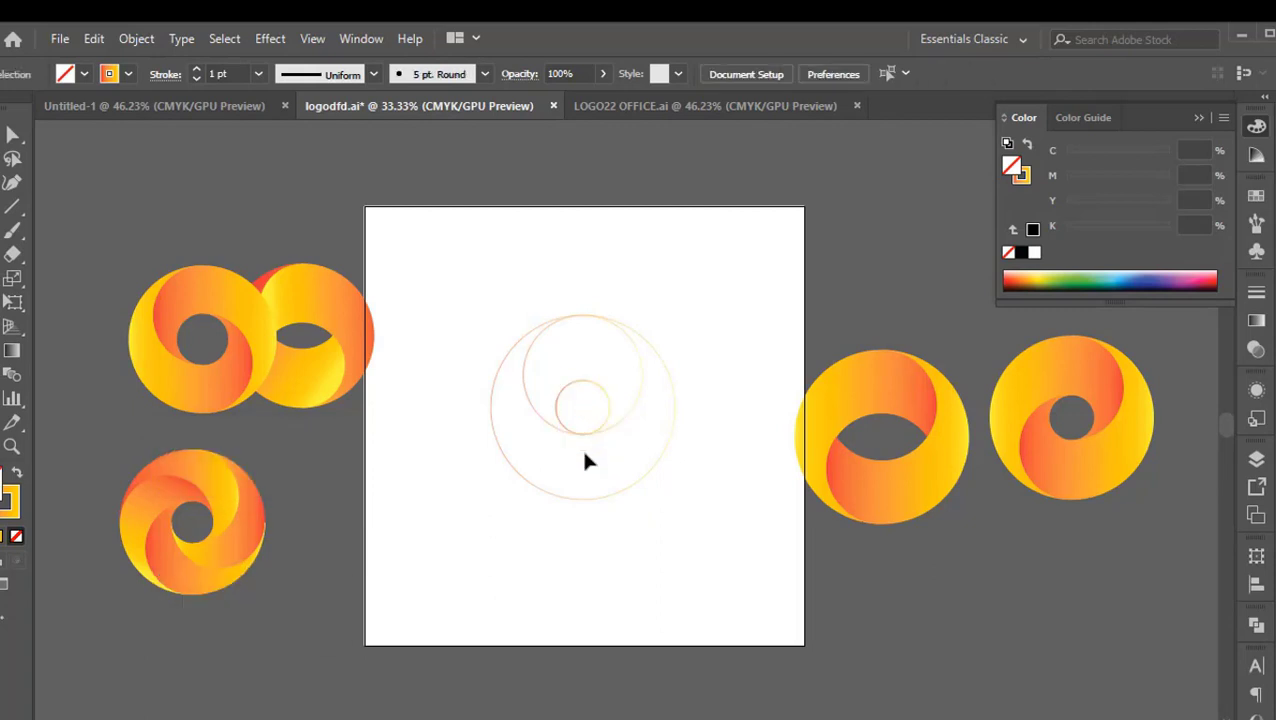
click(576, 461)
click(566, 401)
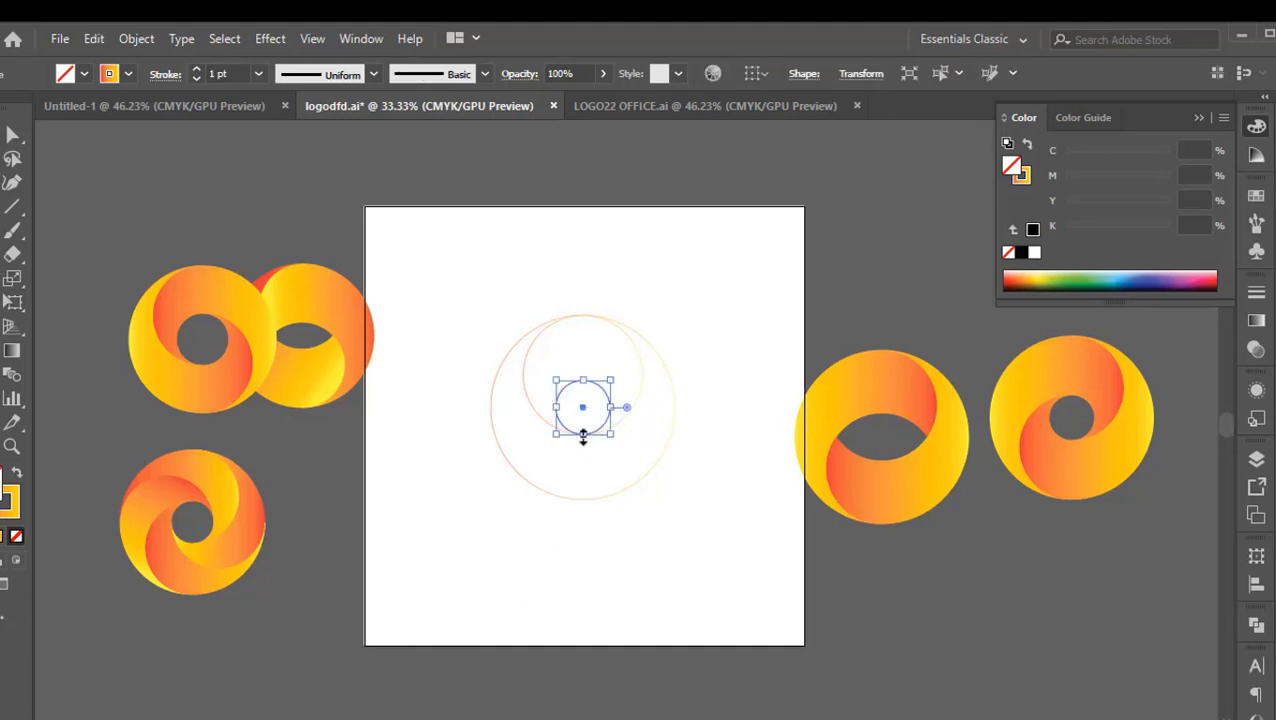
drag(585, 440, 581, 508)
click(618, 552)
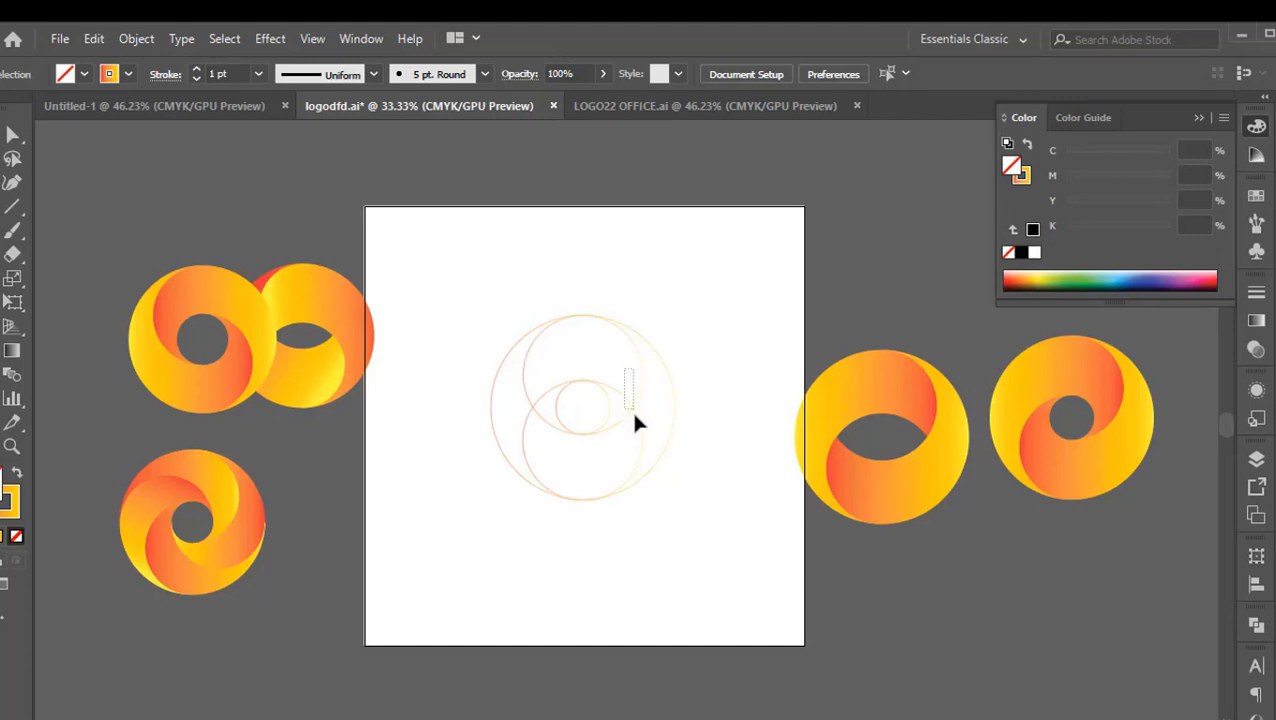
drag(638, 440, 666, 444)
click(712, 300)
drag(698, 331, 501, 556)
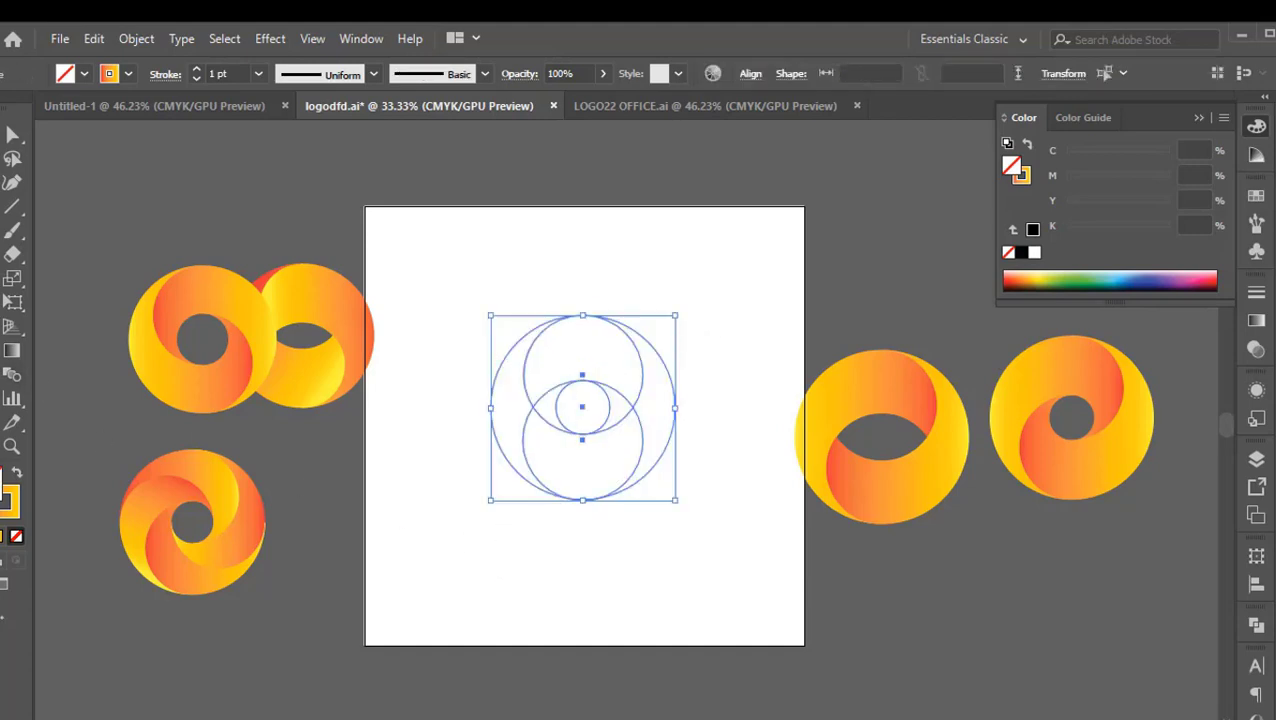
key(shift+m)
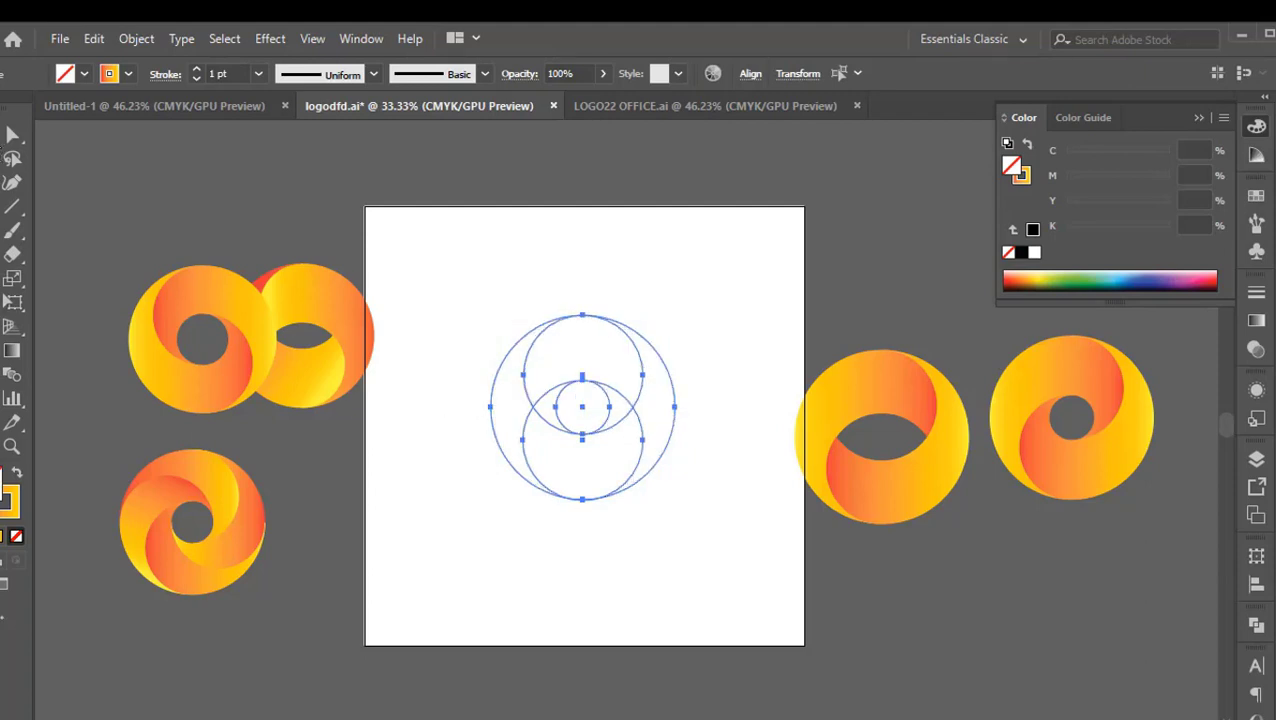
click(740, 475)
Paste copies of the upper and lower circles in front and rotate them 90° so they sit side by side
drag(632, 370, 641, 446)
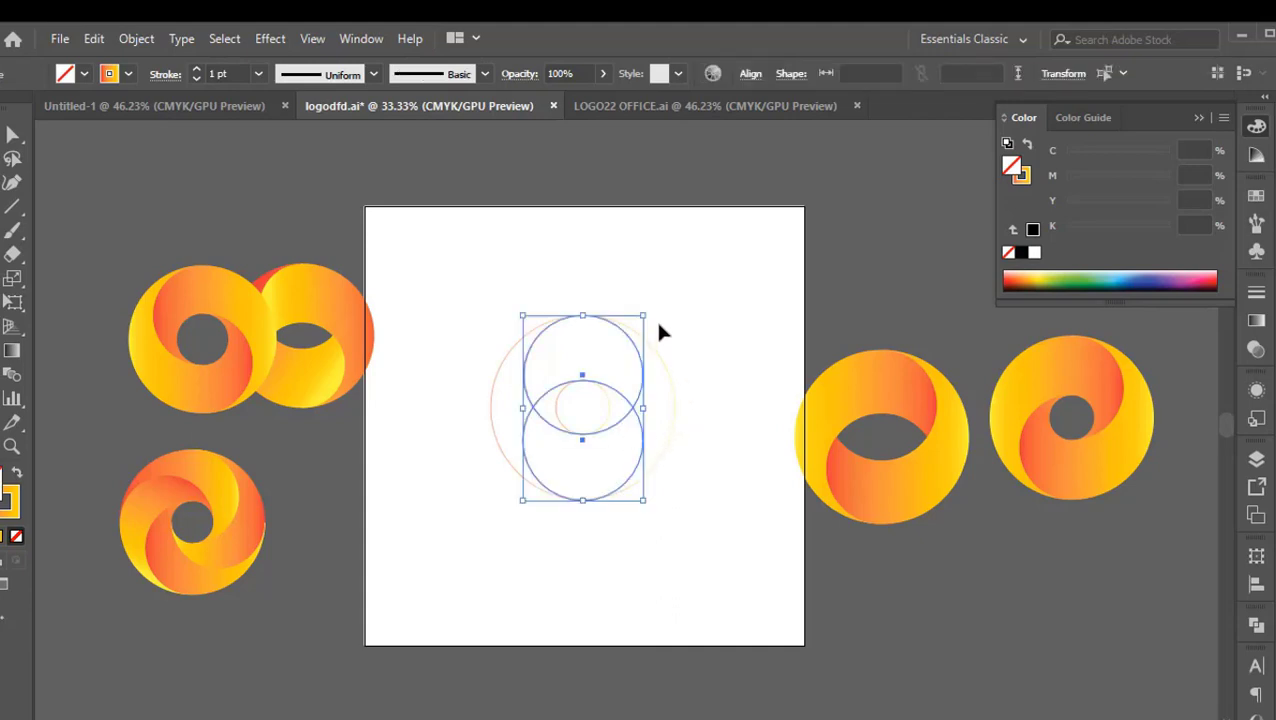
key(ctrl+c)
key(ctrl+f)
drag(651, 308, 699, 462)
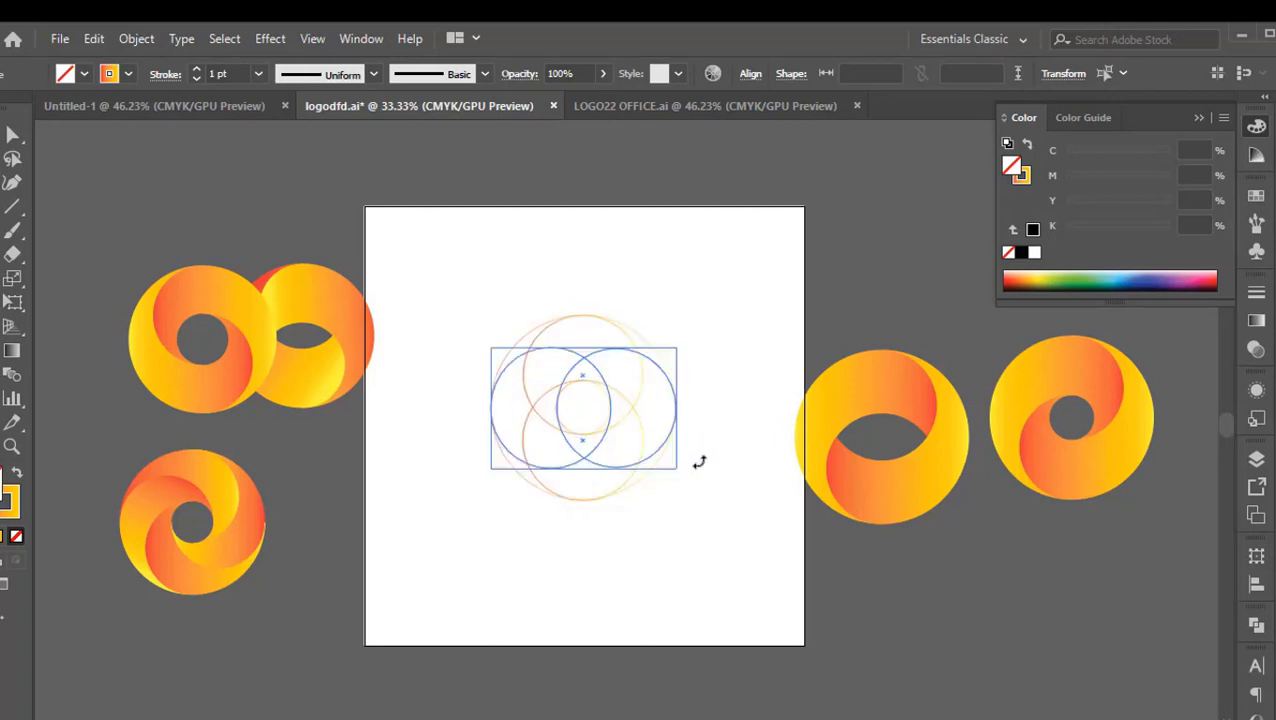
click(713, 386)
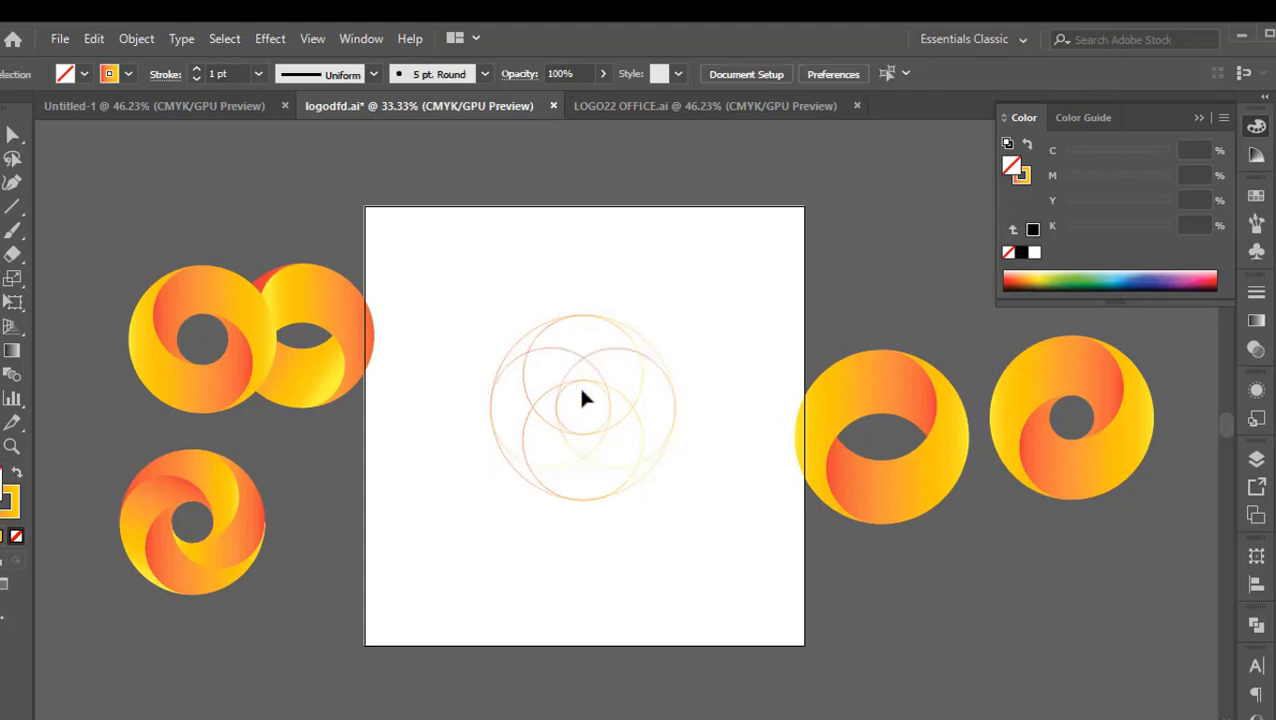
Change the stroke of all the circles on the artboard to solid black
drag(712, 298, 506, 552)
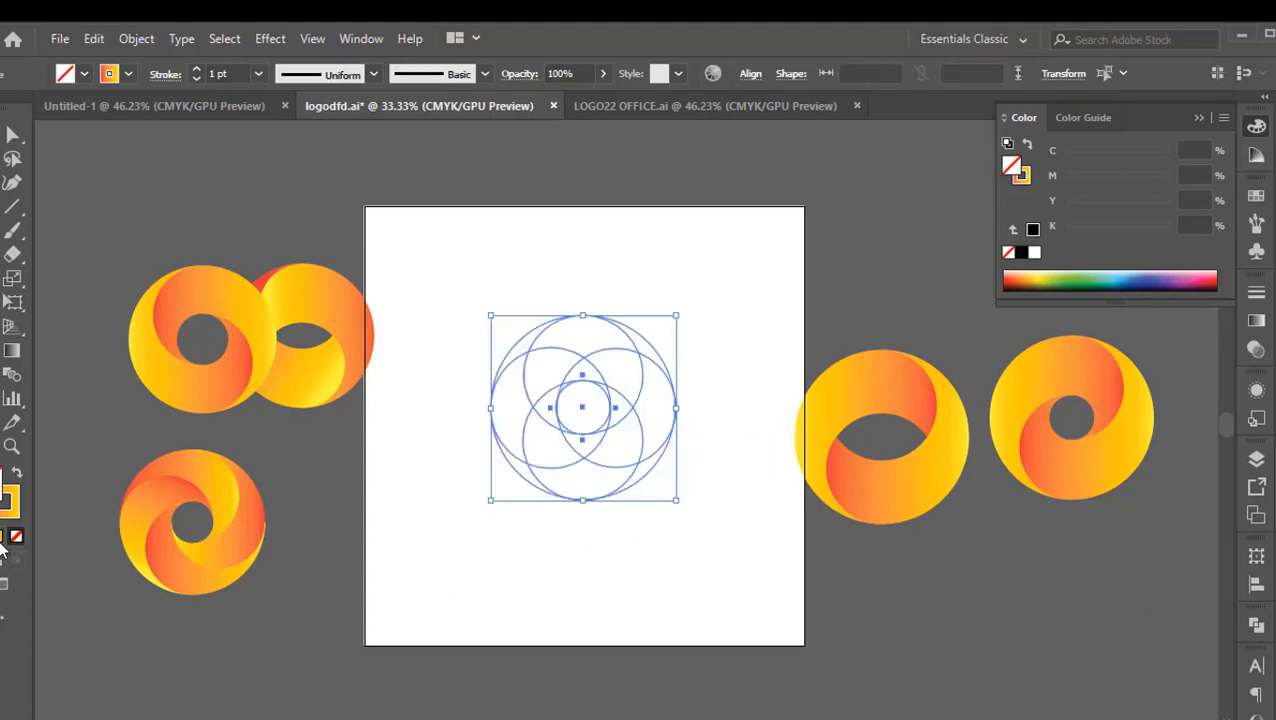
click(0, 536)
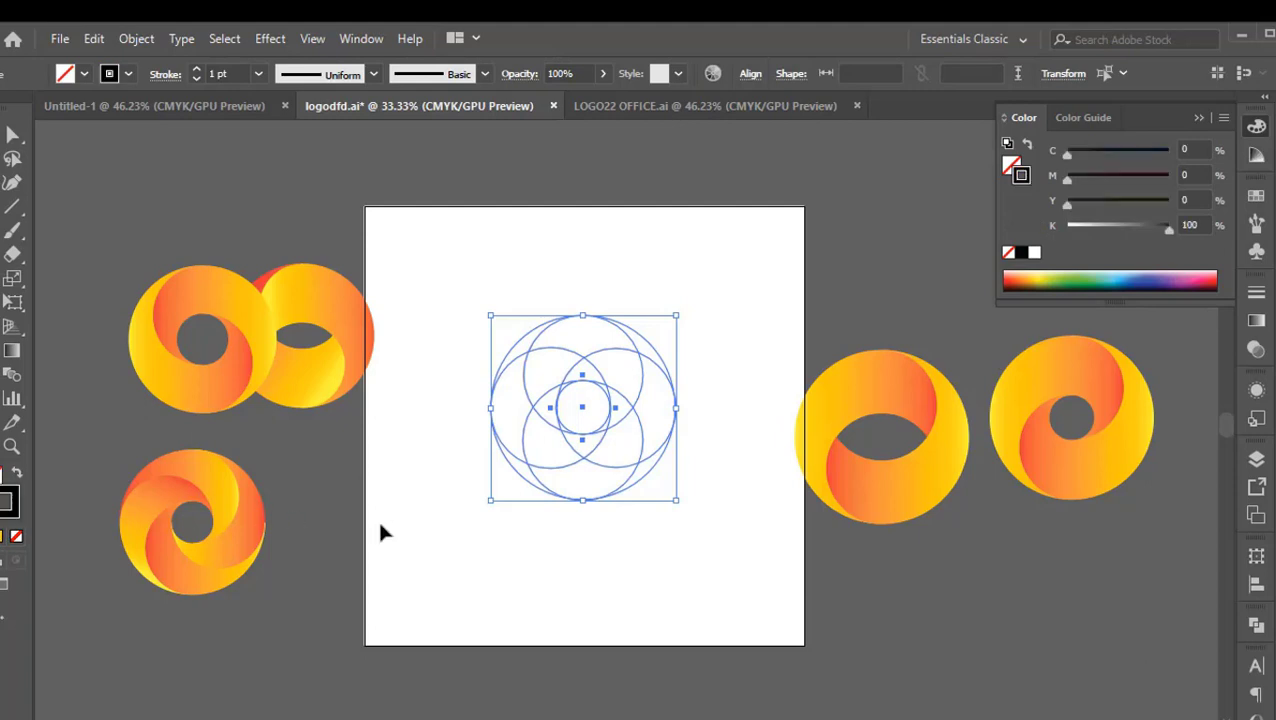
click(697, 391)
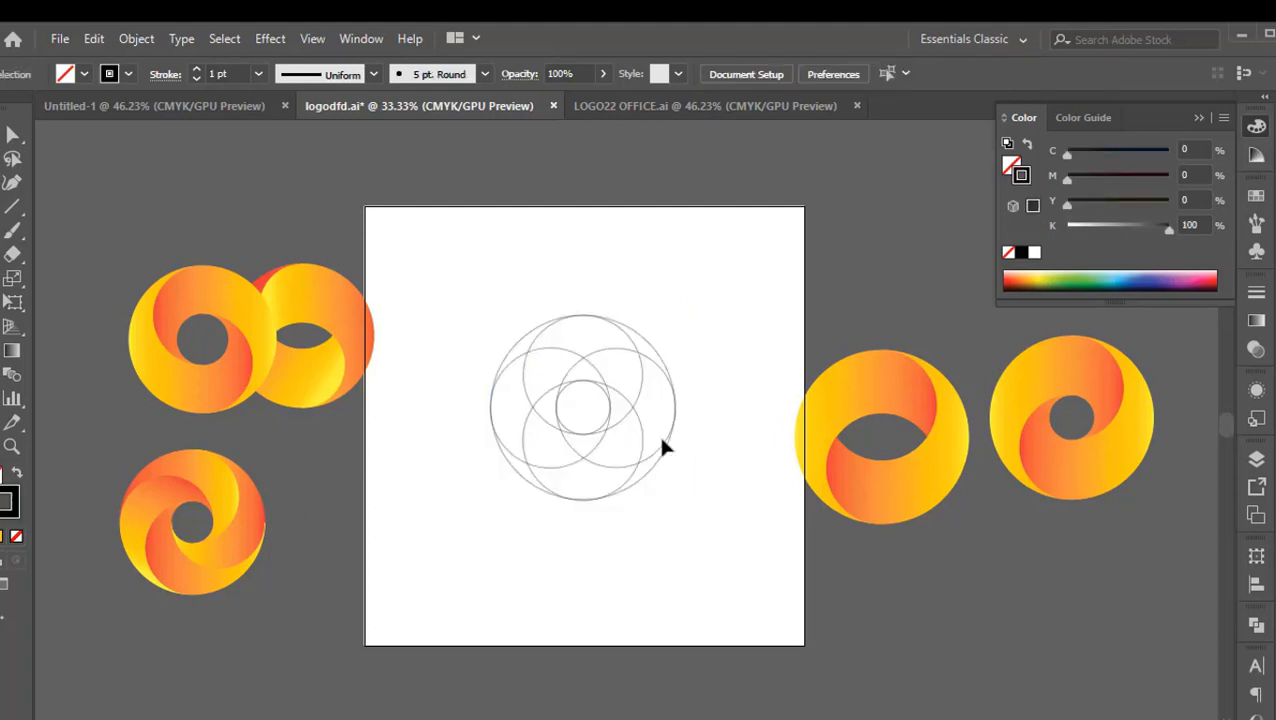
Select all the overlapping circles and merge their regions with Shape Builder into four curved swirl blades around the centre
scroll(662, 440, up, 1)
drag(641, 530, 663, 525)
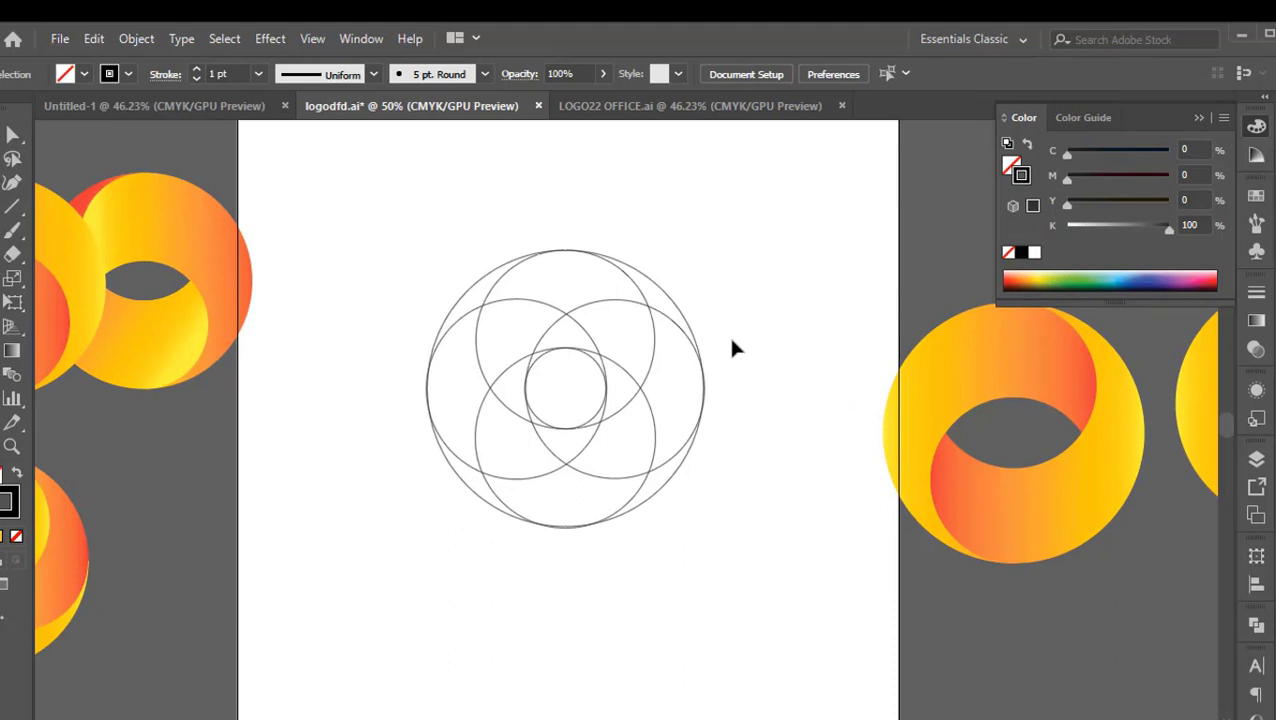
drag(726, 245, 421, 594)
scroll(630, 482, up, 1)
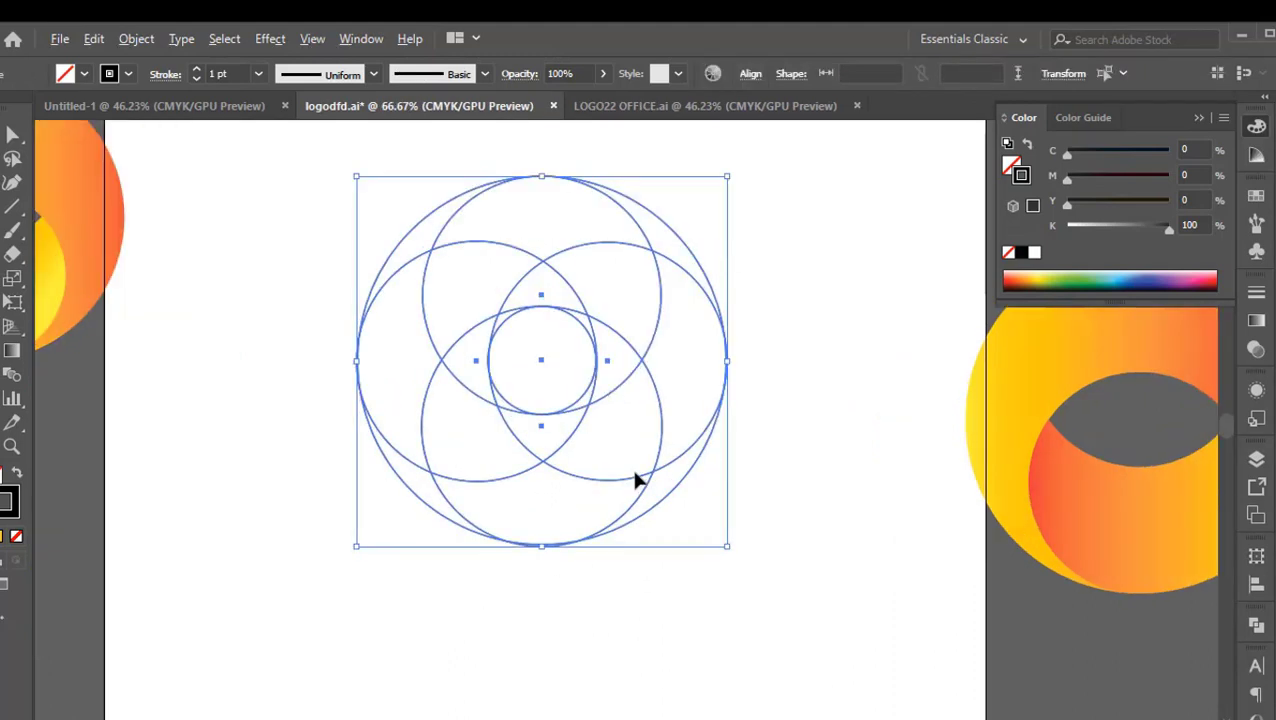
scroll(669, 440, up, 2)
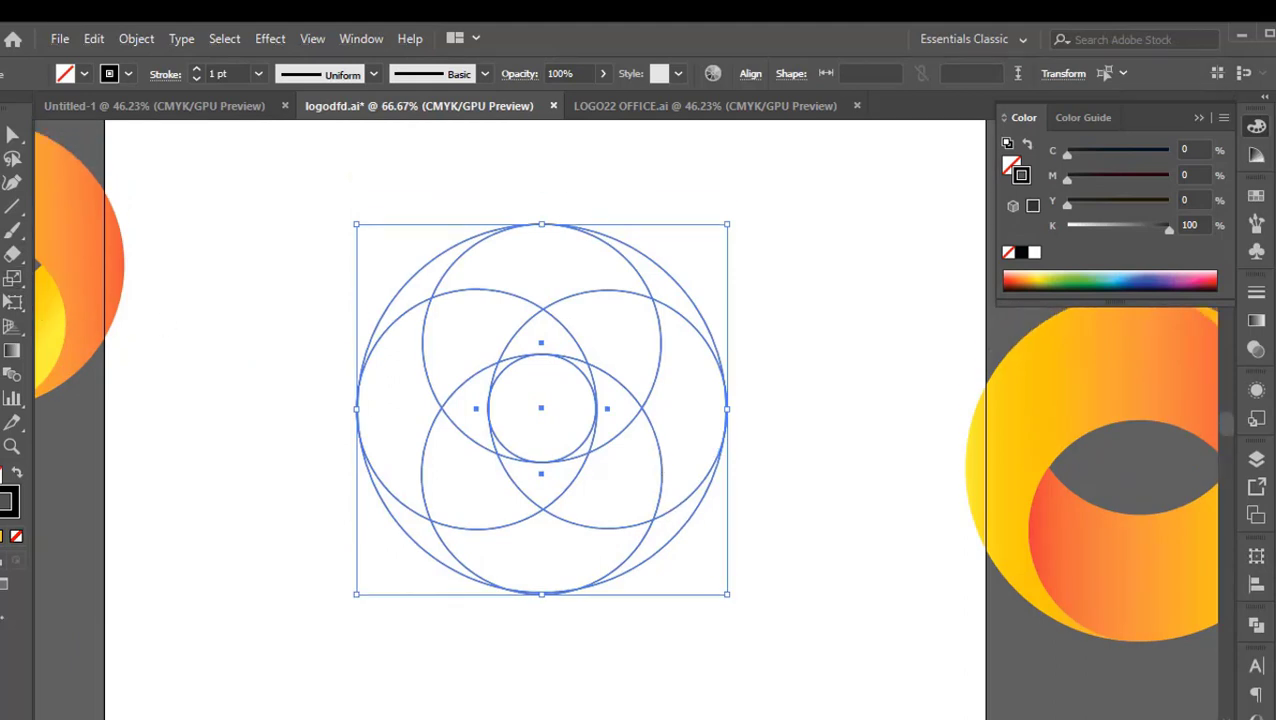
click(1, 327)
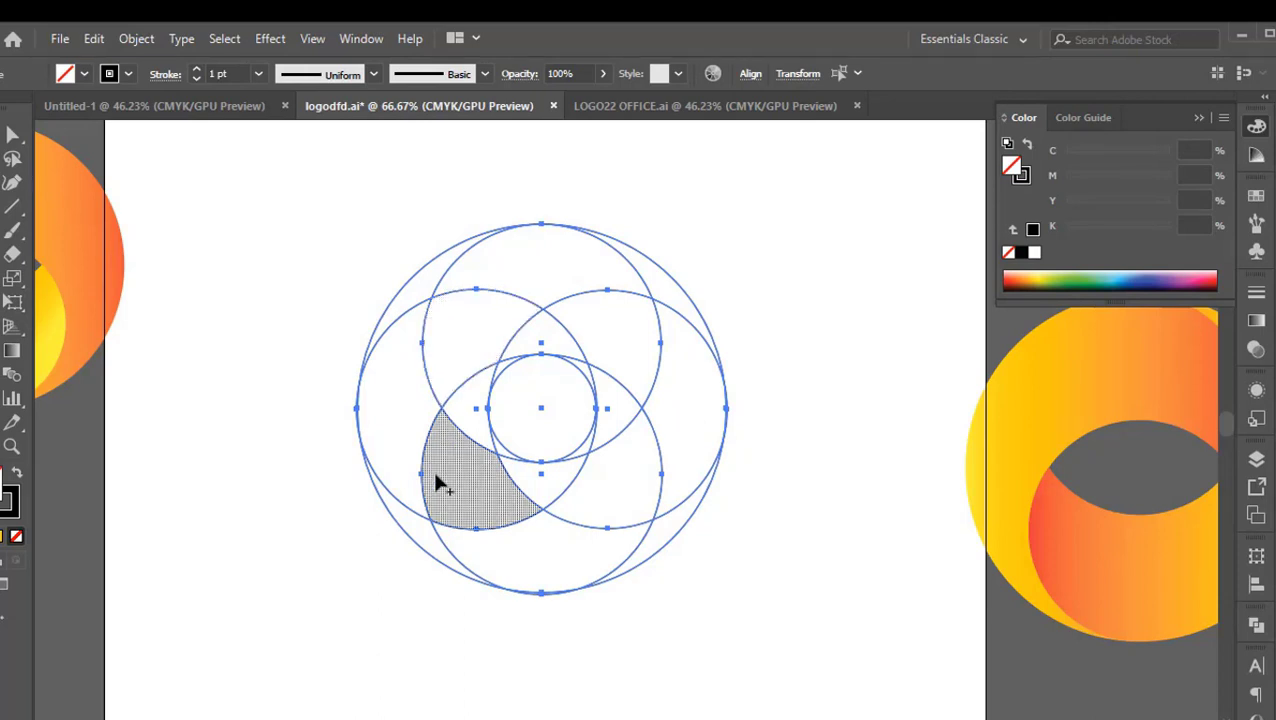
mouse_move(421, 522)
mouse_down()
mouse_move(390, 415)
mouse_move(416, 350)
mouse_move(541, 342)
mouse_up()
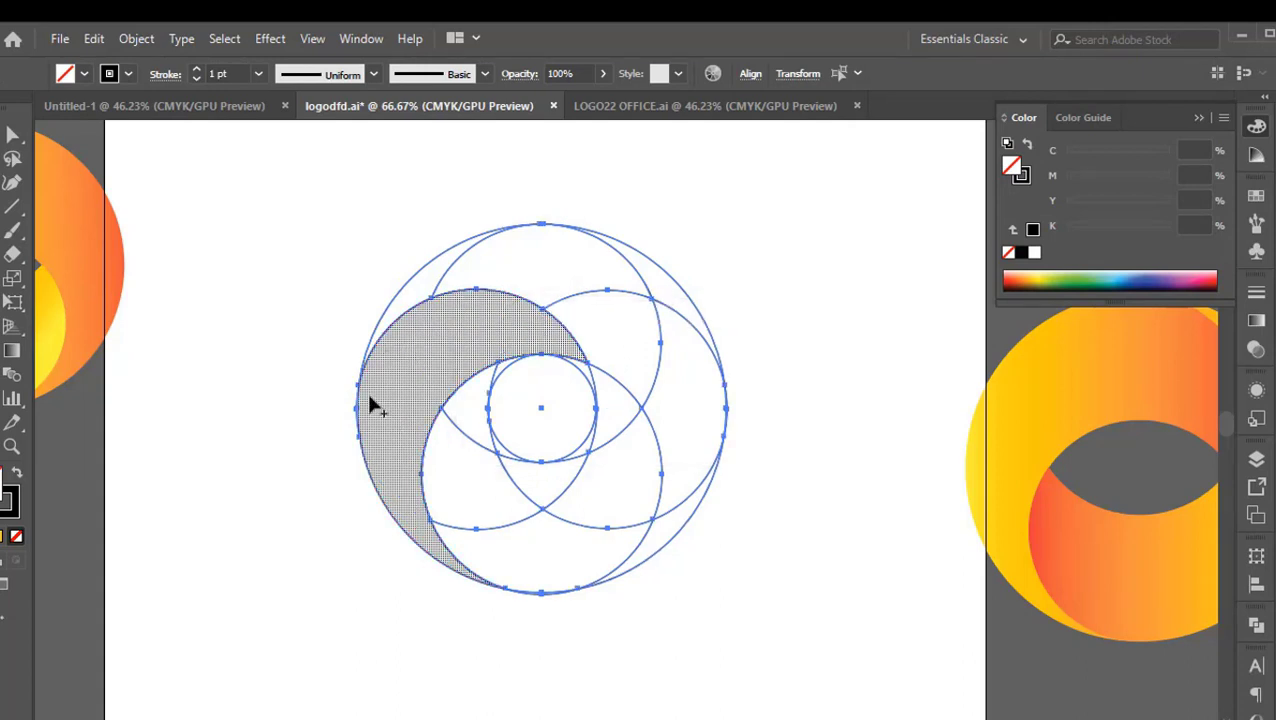
mouse_move(419, 293)
mouse_down()
mouse_move(480, 274)
mouse_move(588, 283)
mouse_move(616, 326)
mouse_move(620, 401)
mouse_up()
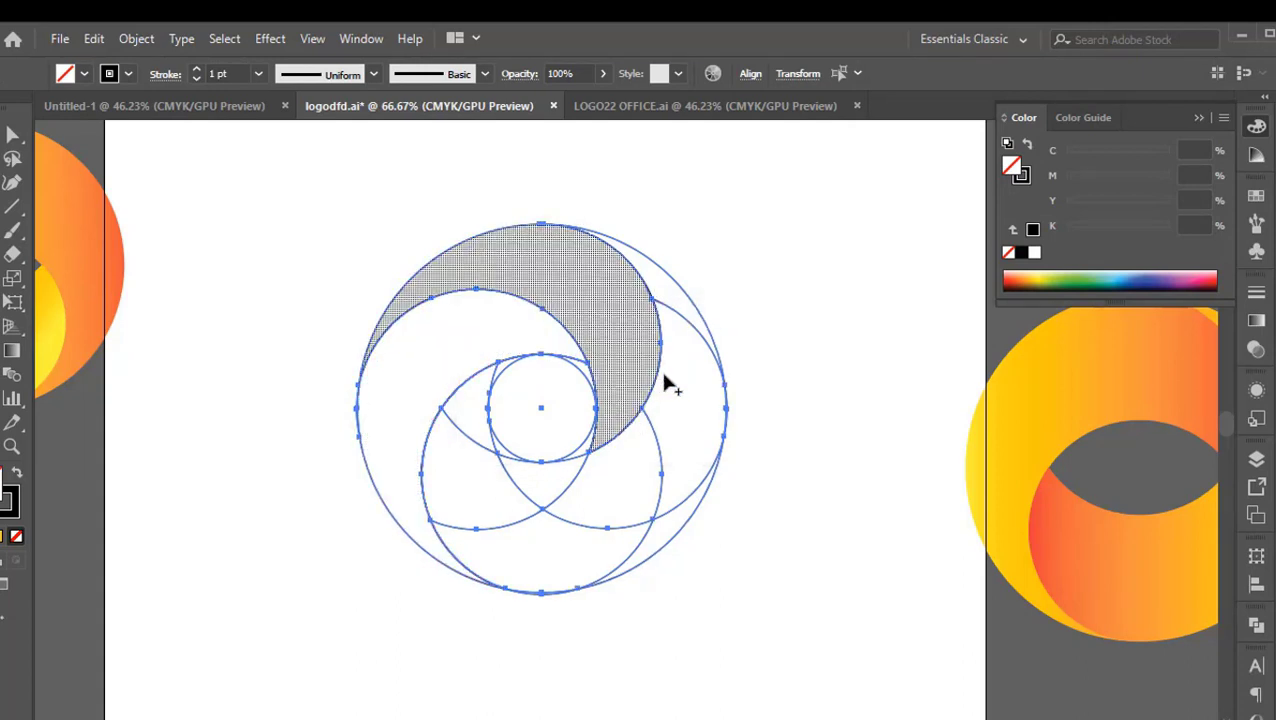
mouse_move(685, 321)
mouse_down()
mouse_move(673, 470)
mouse_move(637, 494)
mouse_move(548, 485)
mouse_up()
mouse_move(652, 540)
mouse_down()
mouse_move(501, 542)
mouse_move(461, 479)
mouse_move(478, 421)
mouse_up()
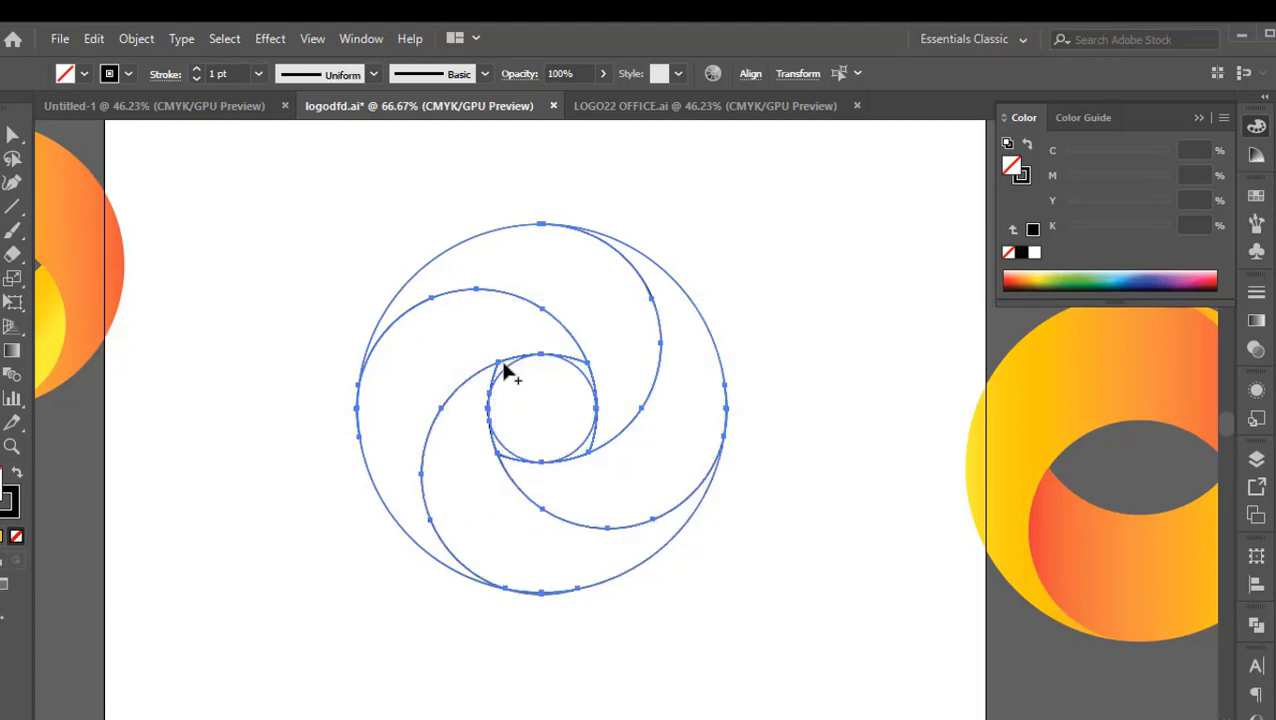
Clear the small circle and the slivers around it from the swirl's centre with Shape Builder, and deselect the artwork
mouse_move(505, 368)
mouse_down()
mouse_move(590, 378)
mouse_move(579, 428)
mouse_move(505, 458)
mouse_move(533, 455)
mouse_move(558, 407)
mouse_move(575, 412)
mouse_up()
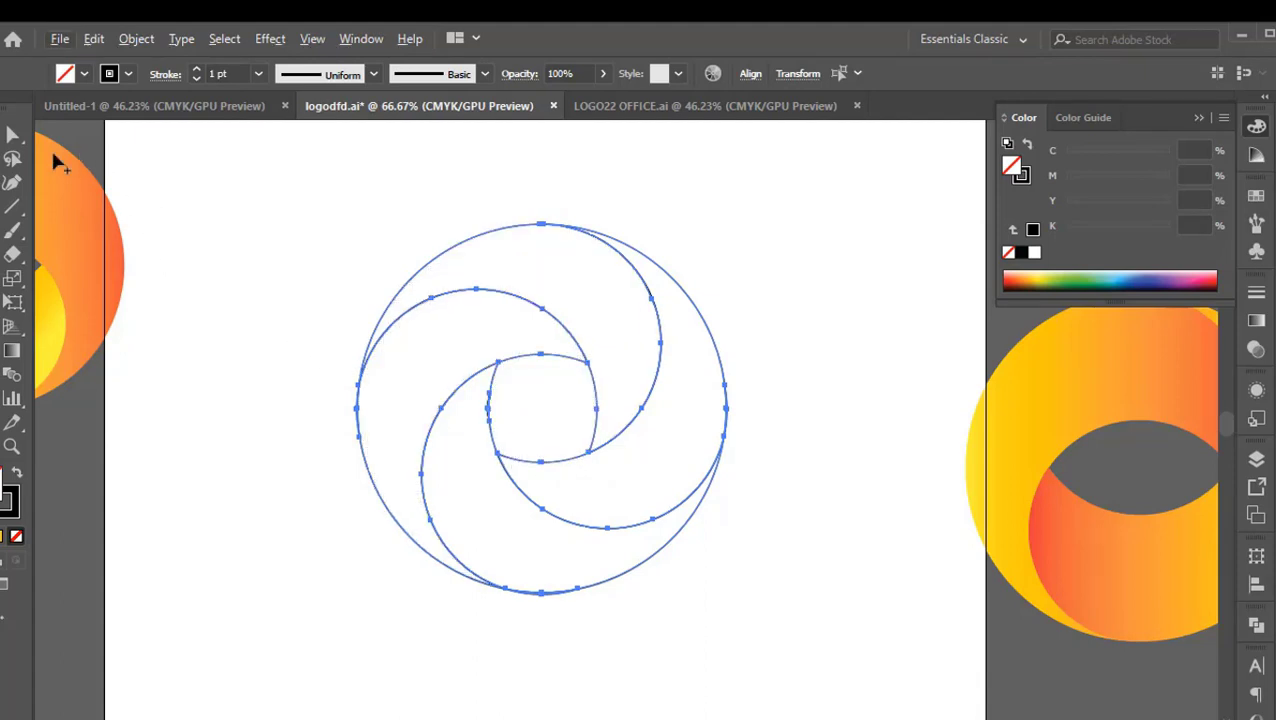
key(v)
click(300, 338)
Fill the swirl's upper blade with the yellow-to-red gradient sampled from the finished ring left of the artboard
scroll(300, 338, down, 1)
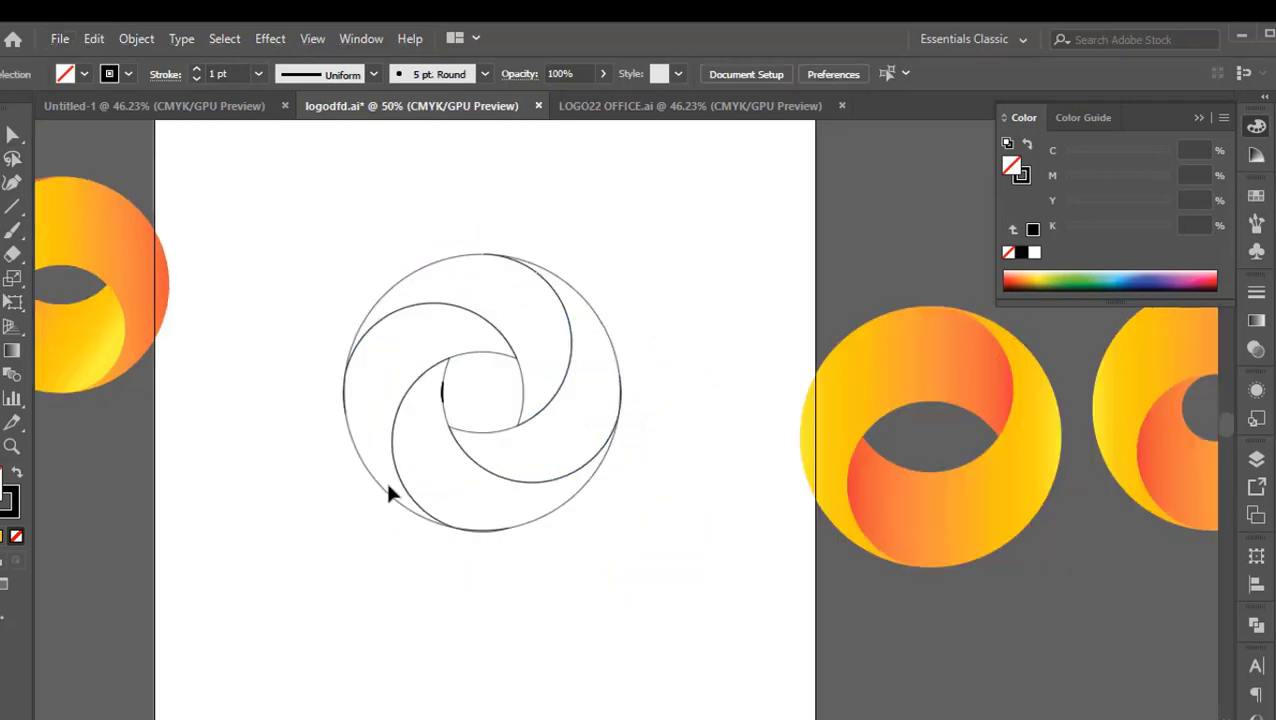
scroll(433, 391, up, 3)
scroll(433, 391, down, 2)
drag(836, 553, 791, 551)
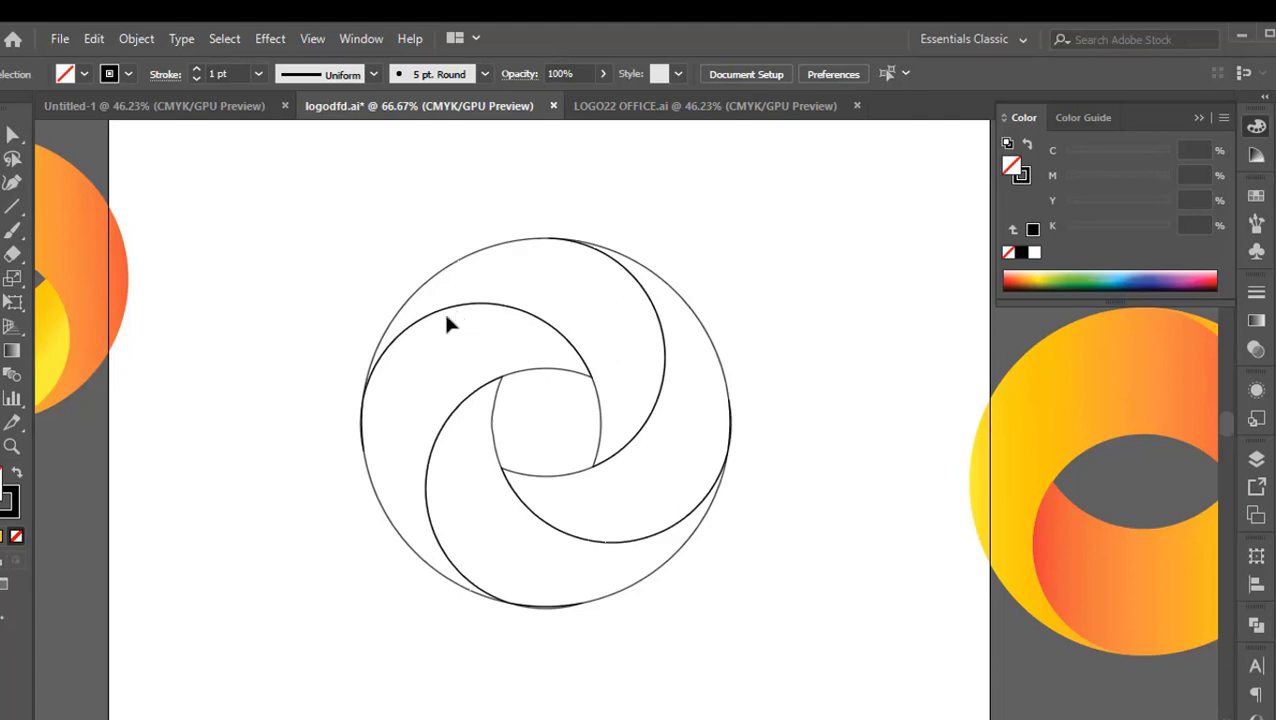
scroll(441, 322, down, 1)
drag(279, 407, 344, 404)
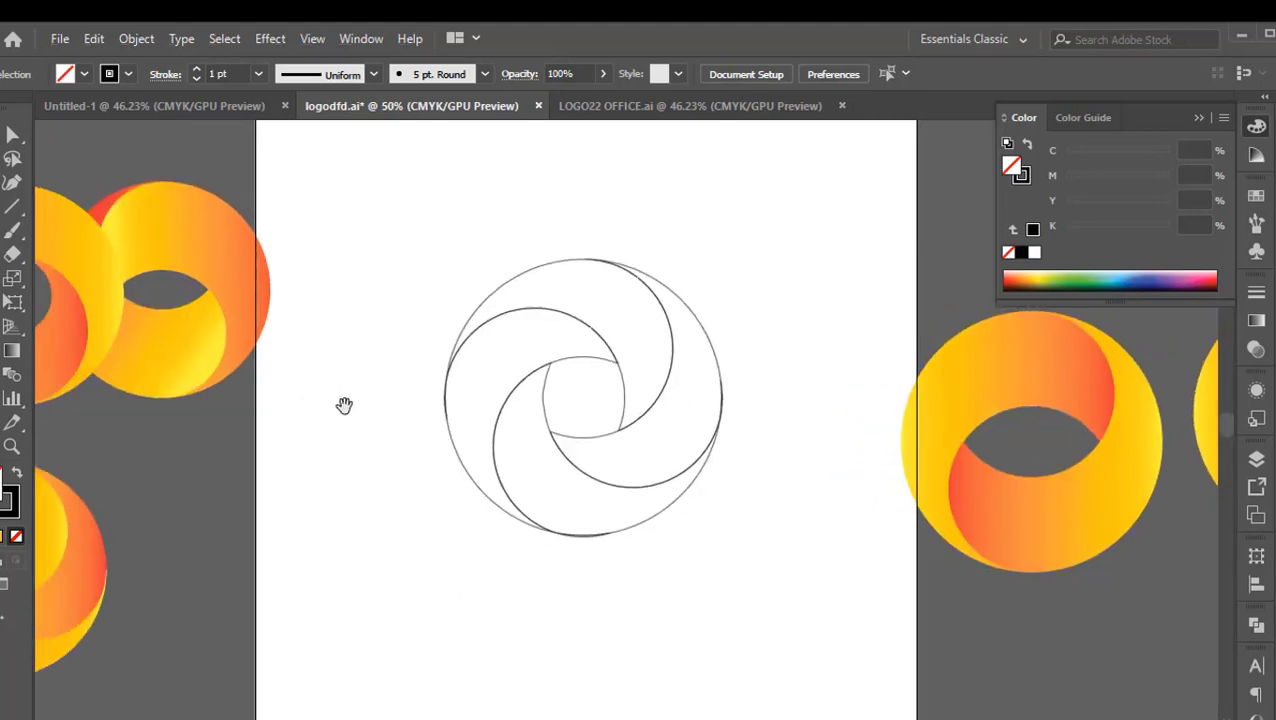
click(502, 281)
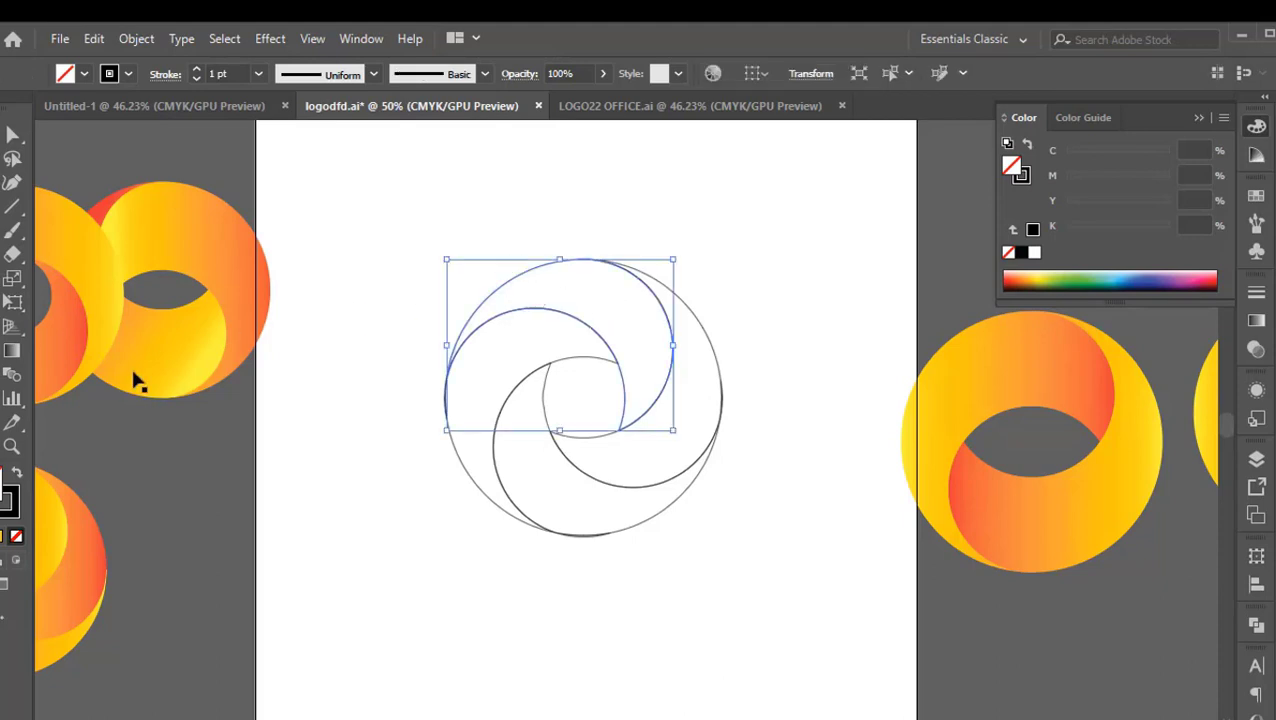
key(i)
click(208, 350)
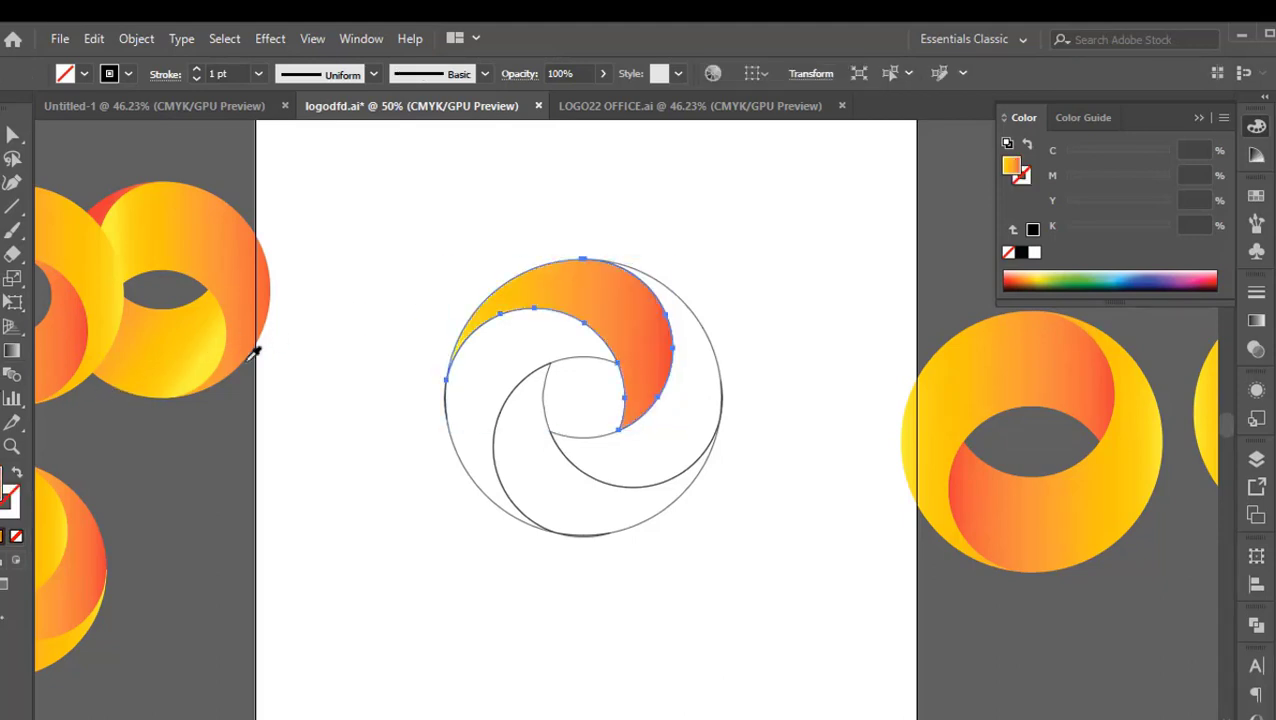
Fill the swirl's right blade with the yellow-to-red gradient sampled from the upper blade
click(12, 135)
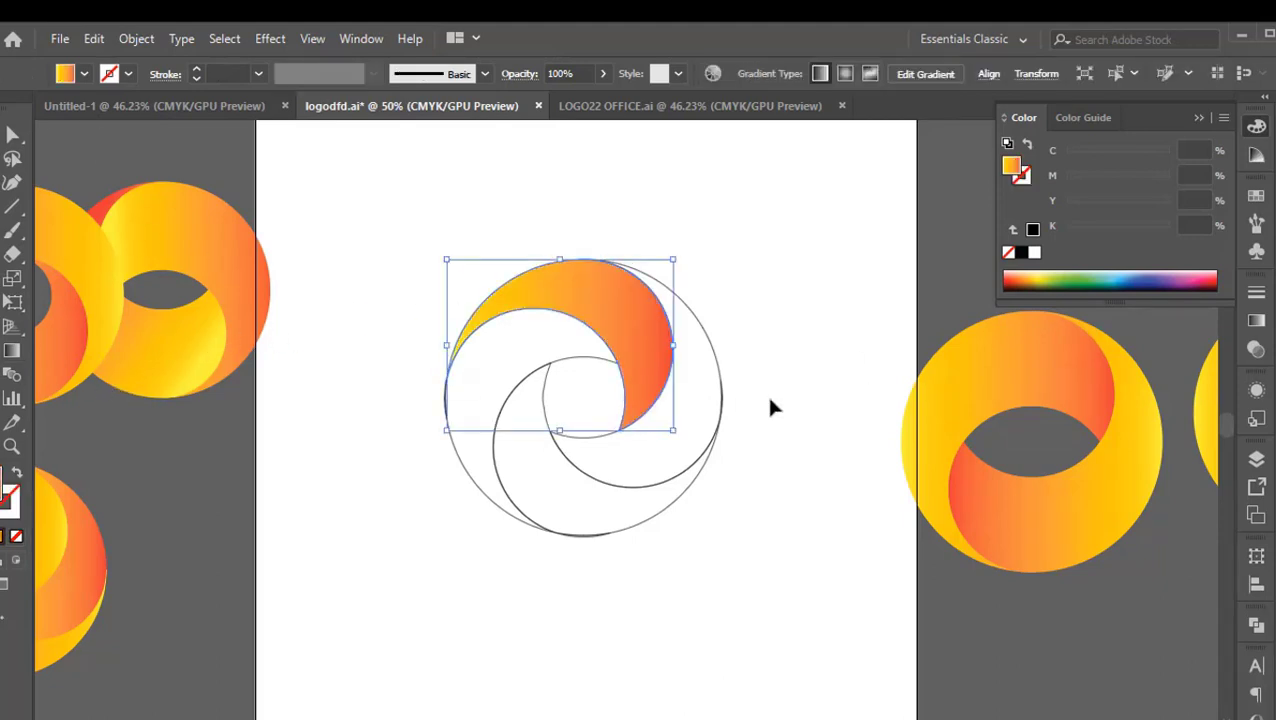
click(711, 357)
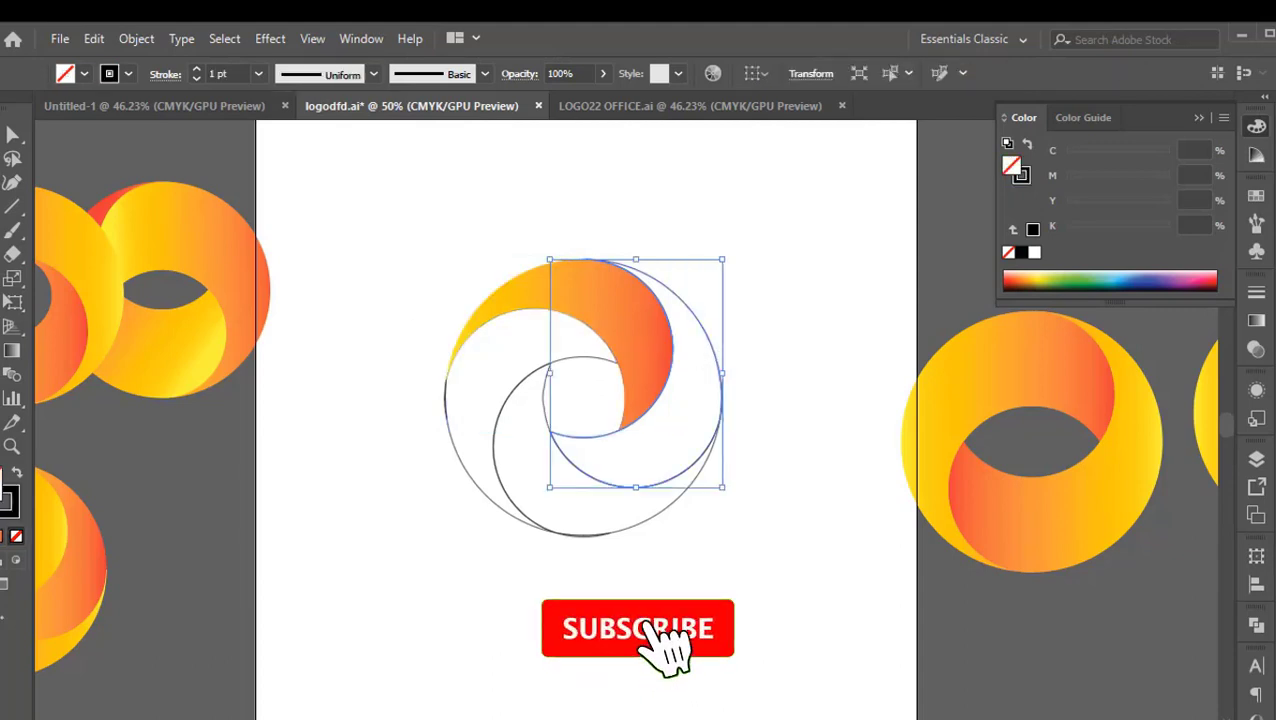
key(i)
click(649, 299)
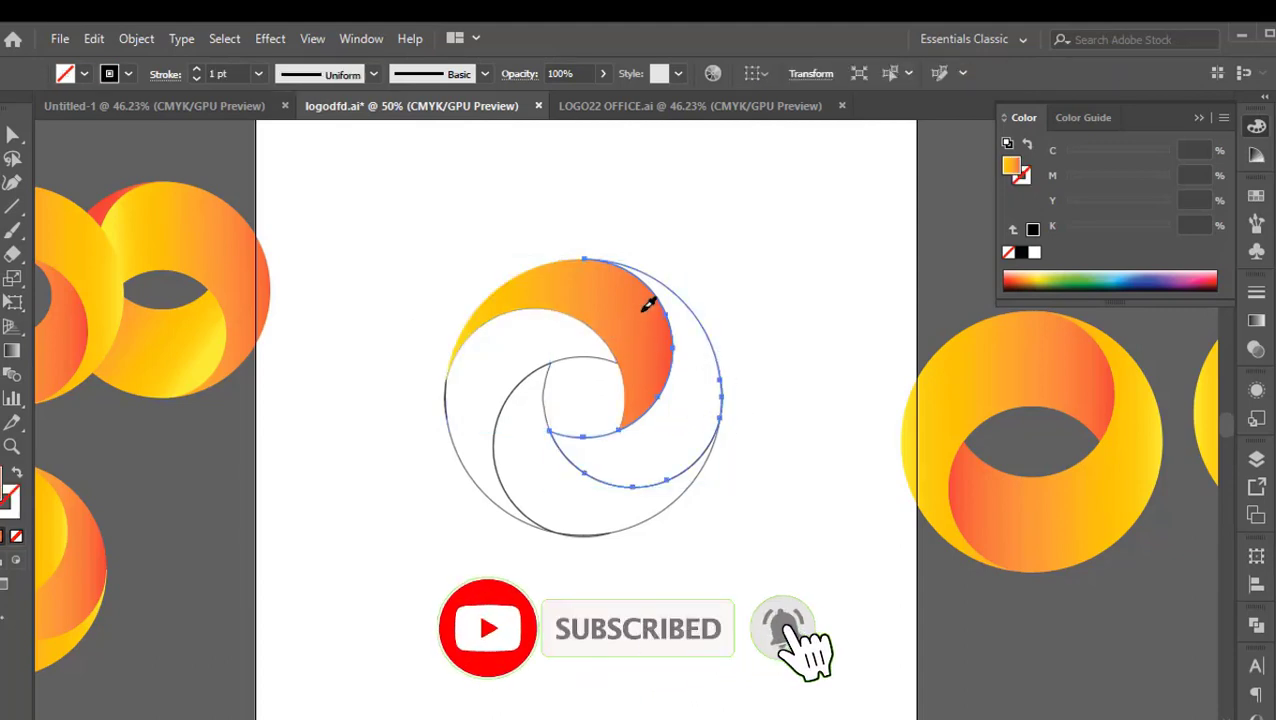
Select all four blades, apply the yellow-to-red gradient sampled from the finished ring, and deselect them
click(12, 135)
drag(407, 343, 800, 555)
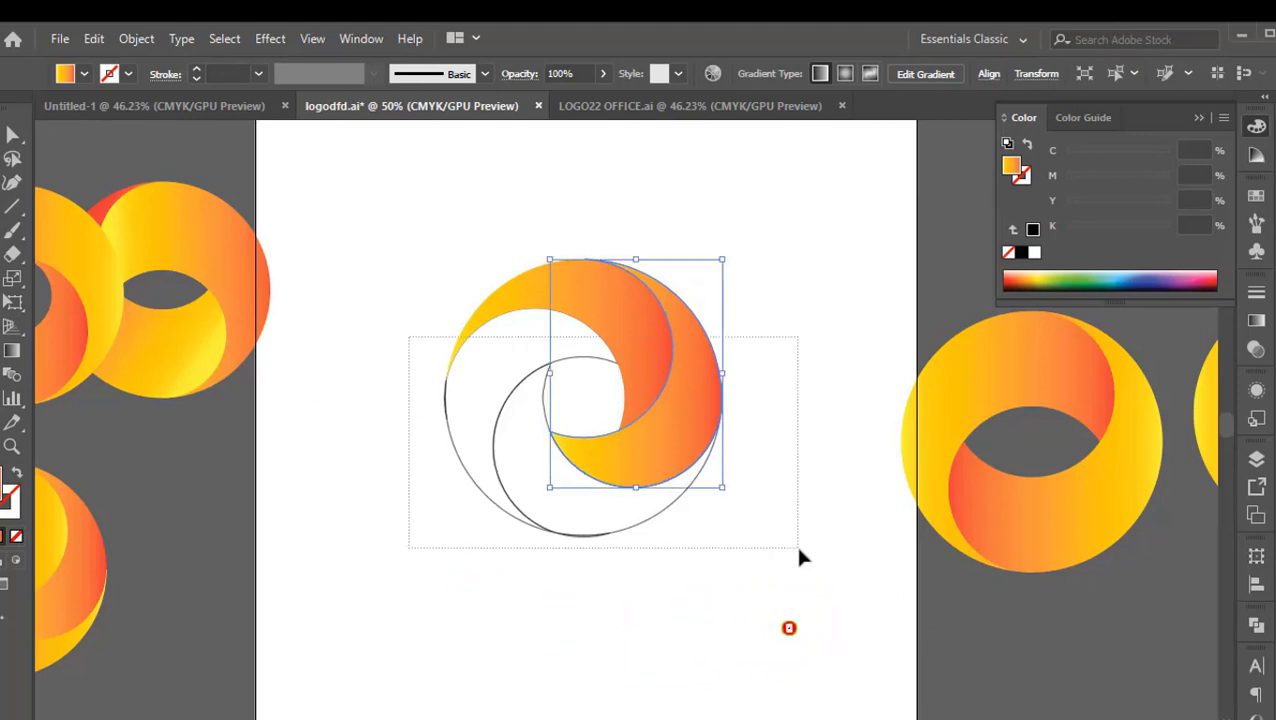
key(i)
click(196, 373)
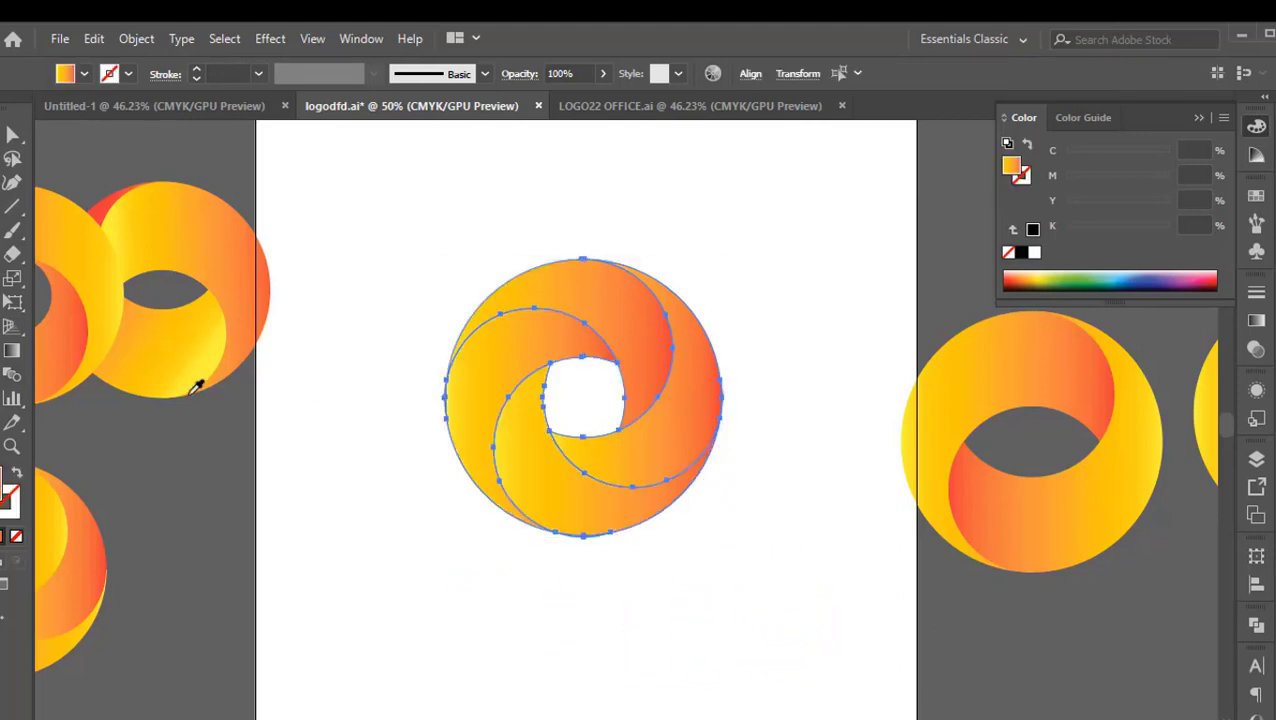
key(v)
click(615, 640)
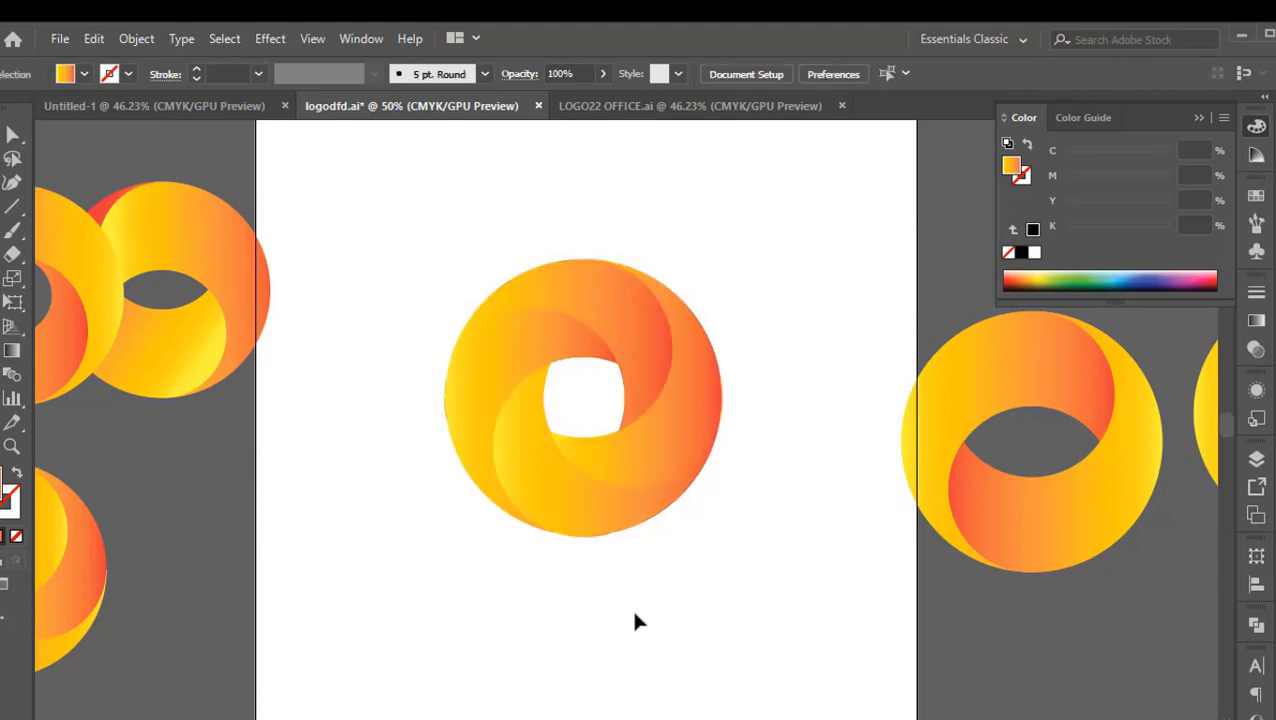
Reverse the gradient on the swirl's lower blade so it runs from red to yellow
click(517, 499)
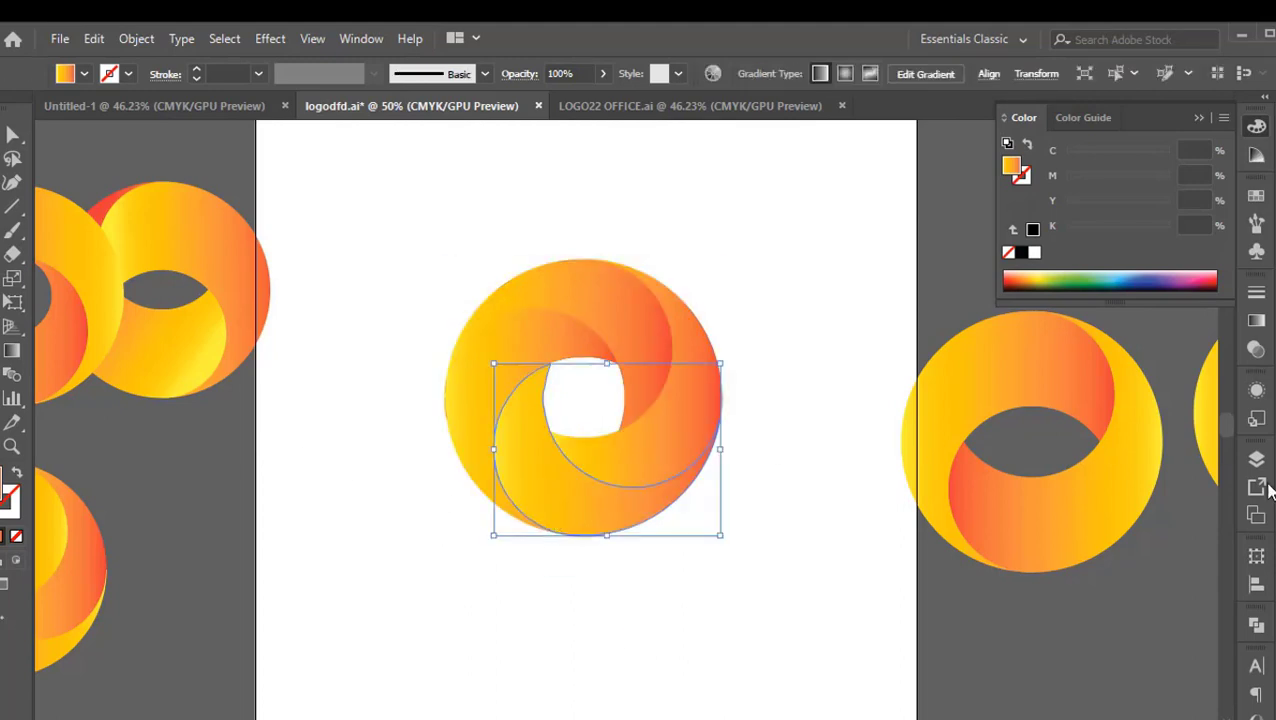
click(1256, 321)
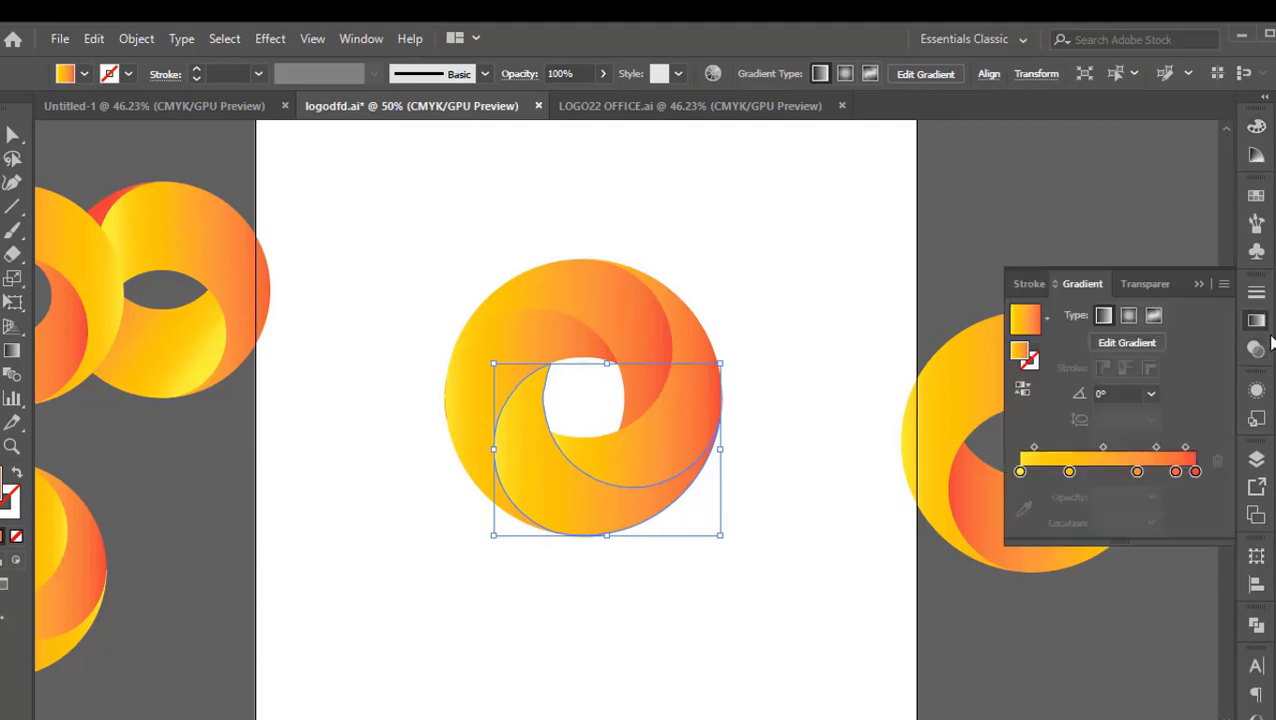
click(1026, 389)
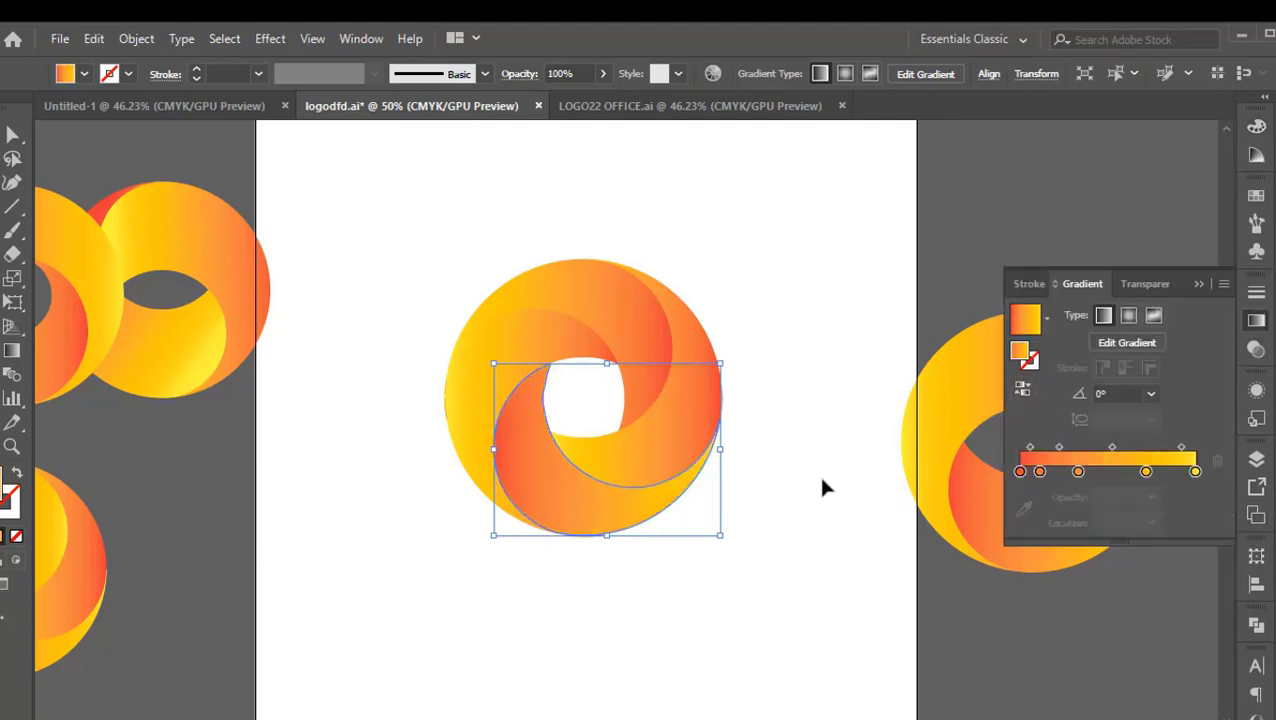
Reverse the gradient on the swirl's right blade so it runs from red to yellow
click(515, 343)
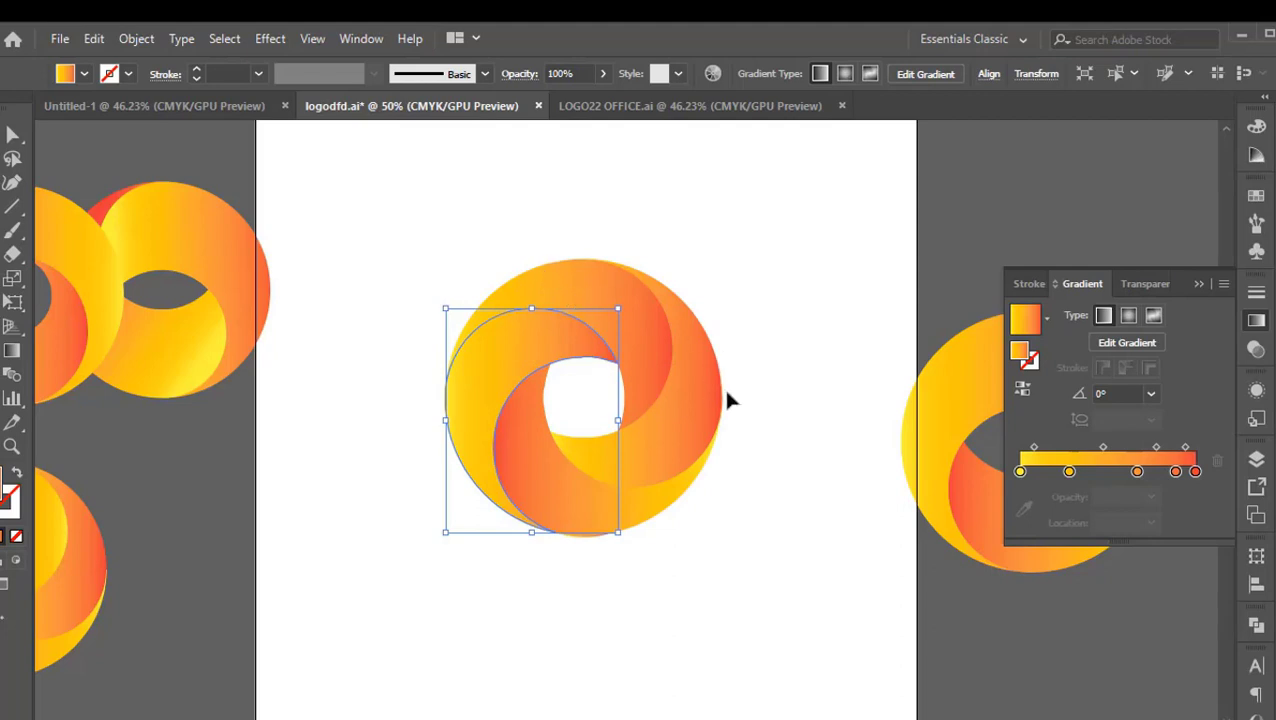
click(684, 452)
click(1022, 389)
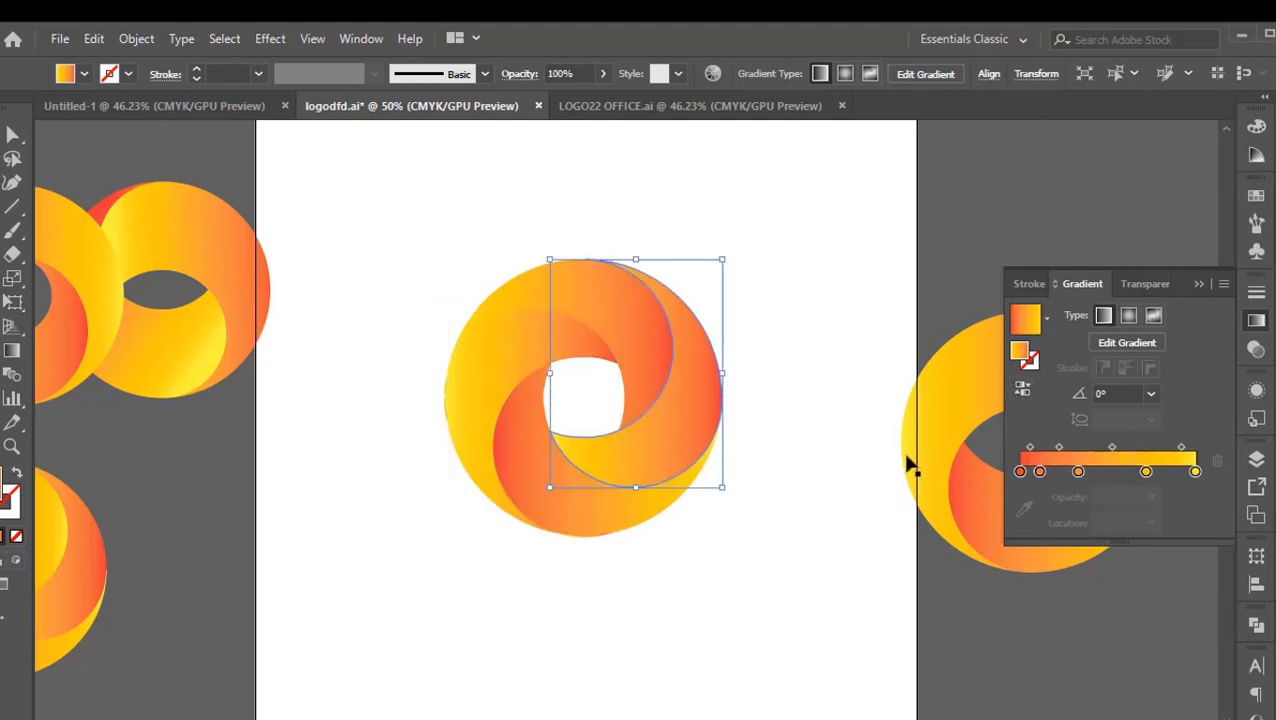
click(755, 603)
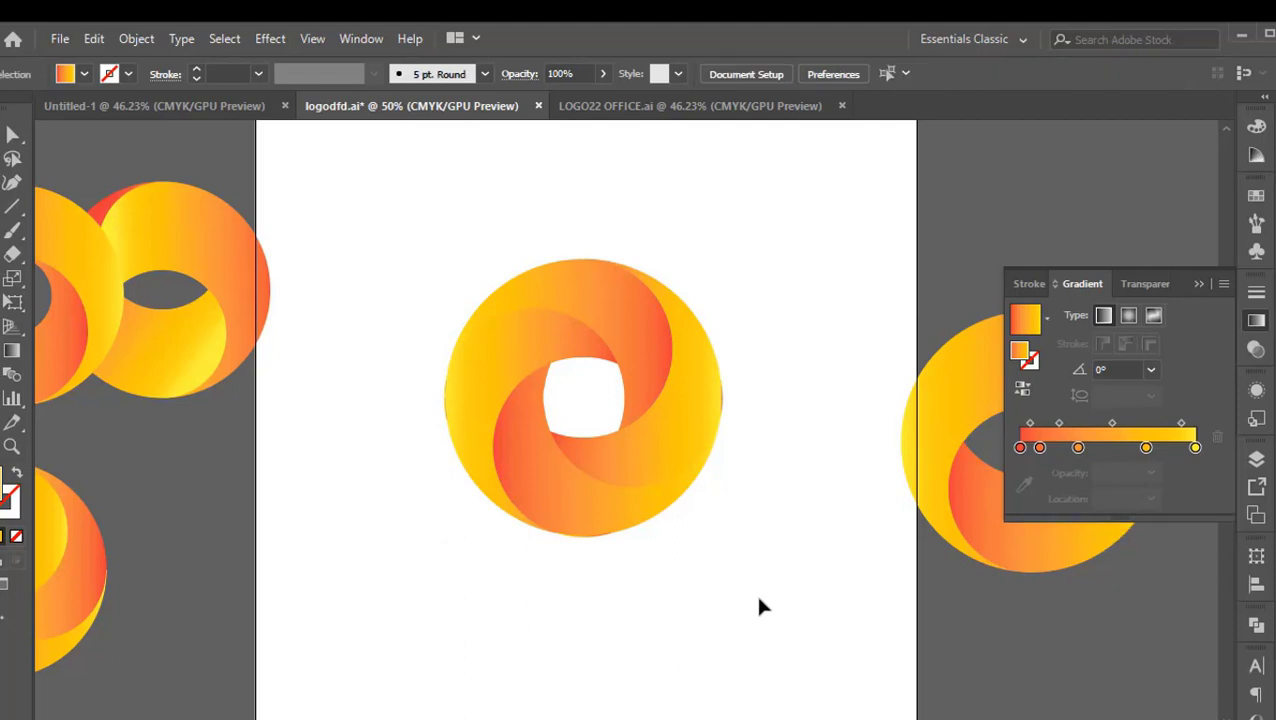
Try reversing the gradient on the swirl's left blade and switch it back to yellow-to-red
click(523, 360)
click(1022, 389)
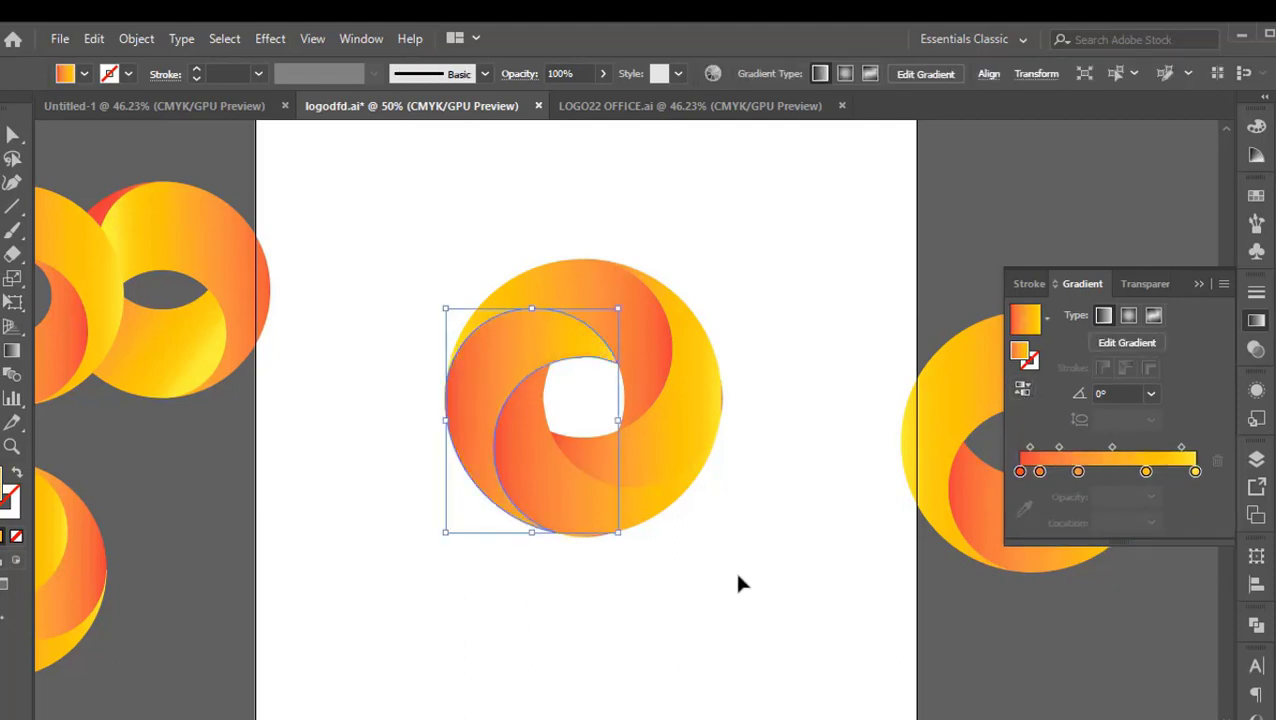
click(716, 622)
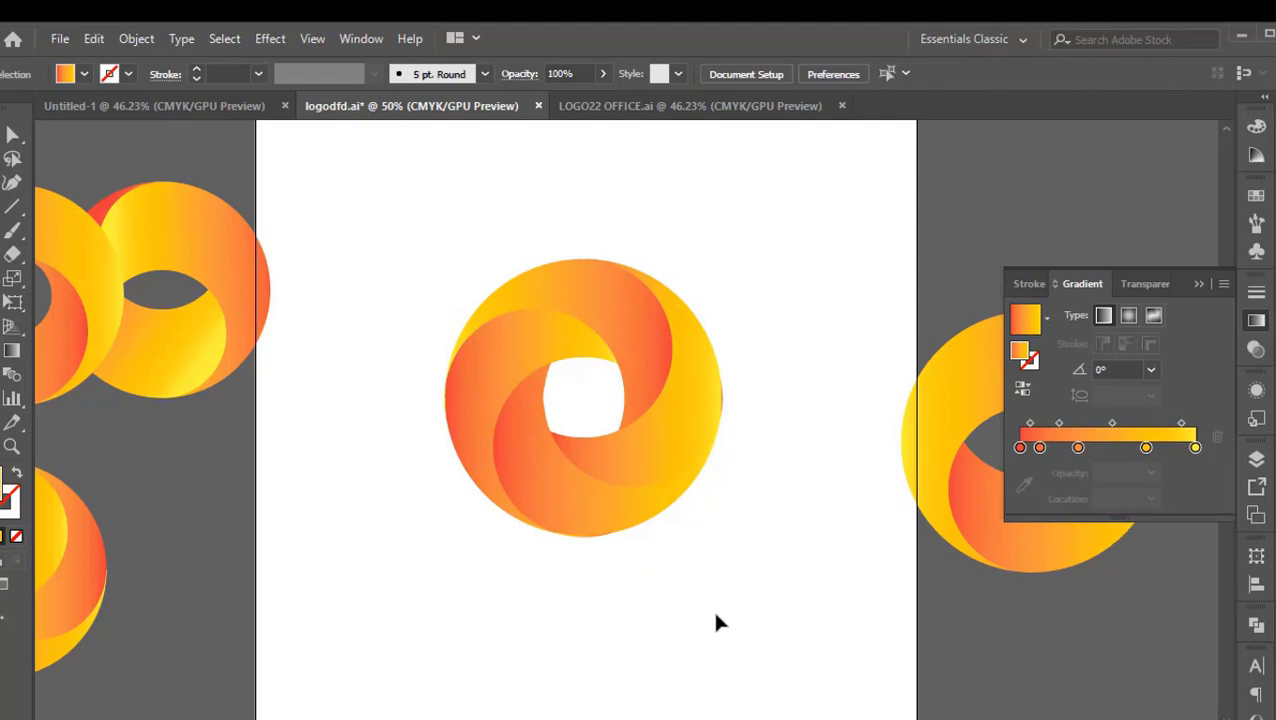
click(524, 370)
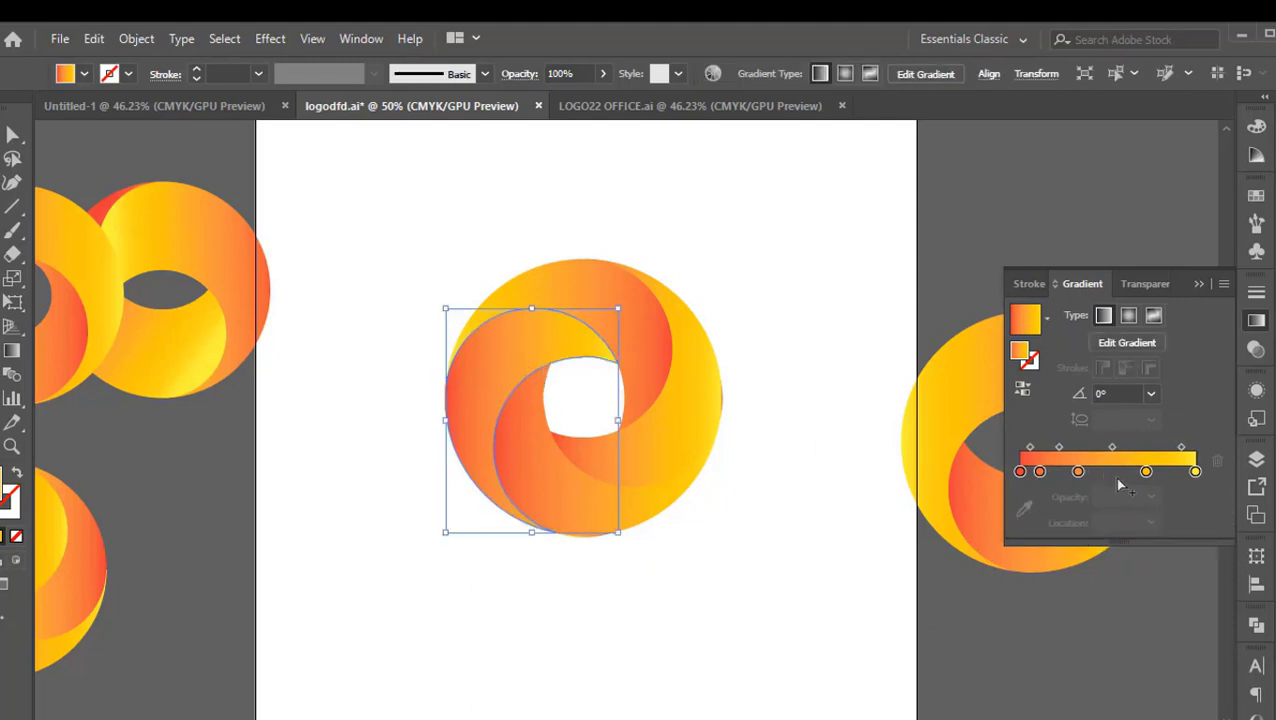
click(1022, 390)
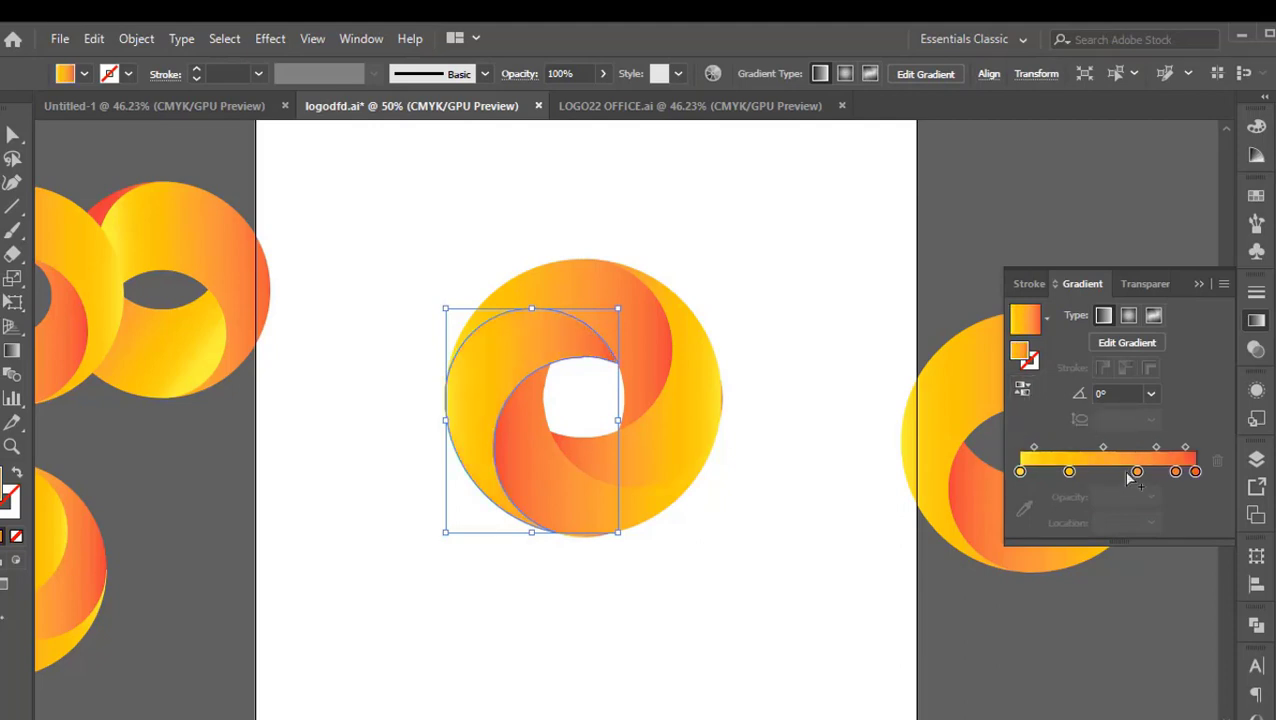
Shift the intermediate gradient stops toward yellow on the left and right blades, placing the stops next to the red ends at 75.36% and 29.67%
drag(1136, 474, 1098, 475)
drag(1177, 475, 1154, 484)
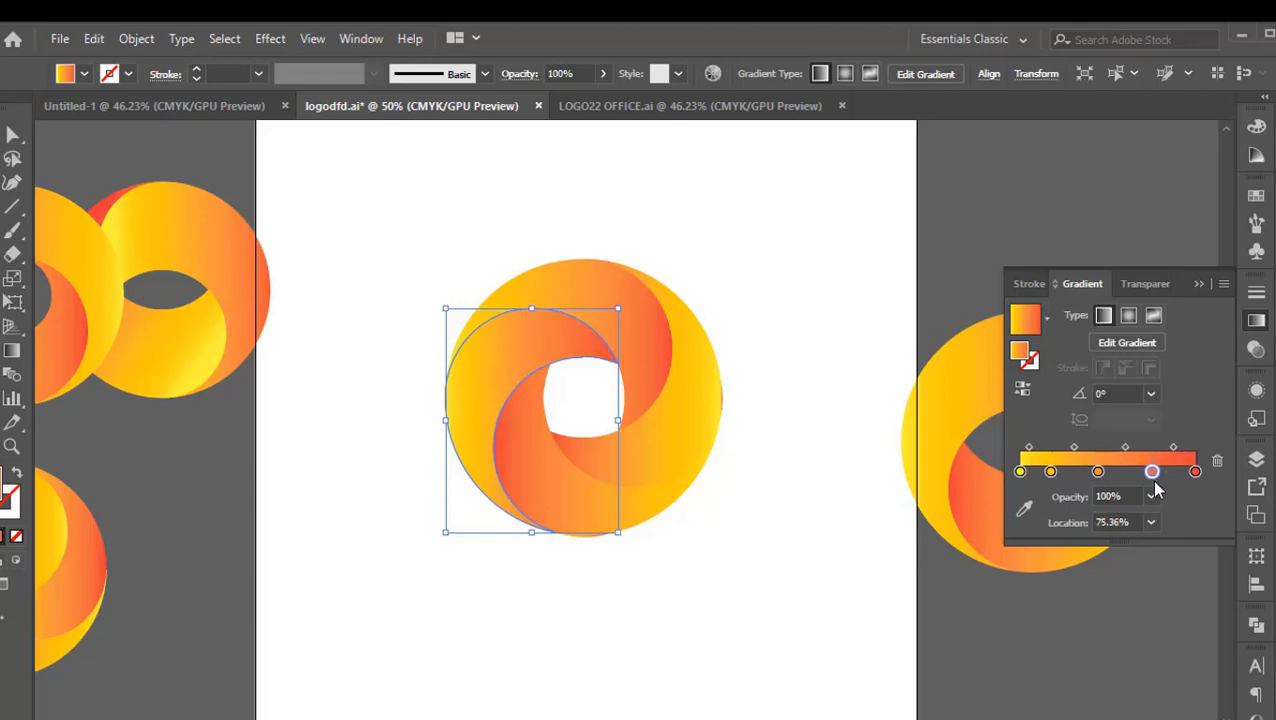
click(695, 416)
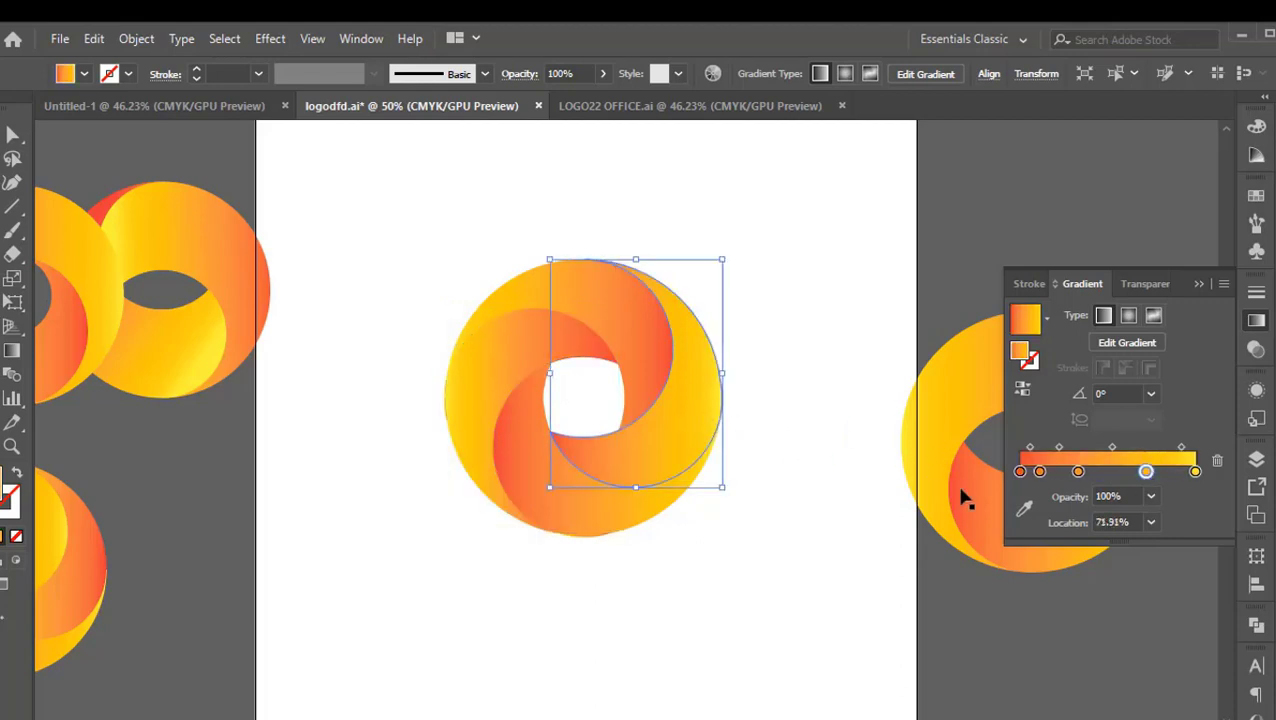
drag(1078, 474, 1161, 474)
drag(1040, 474, 1075, 486)
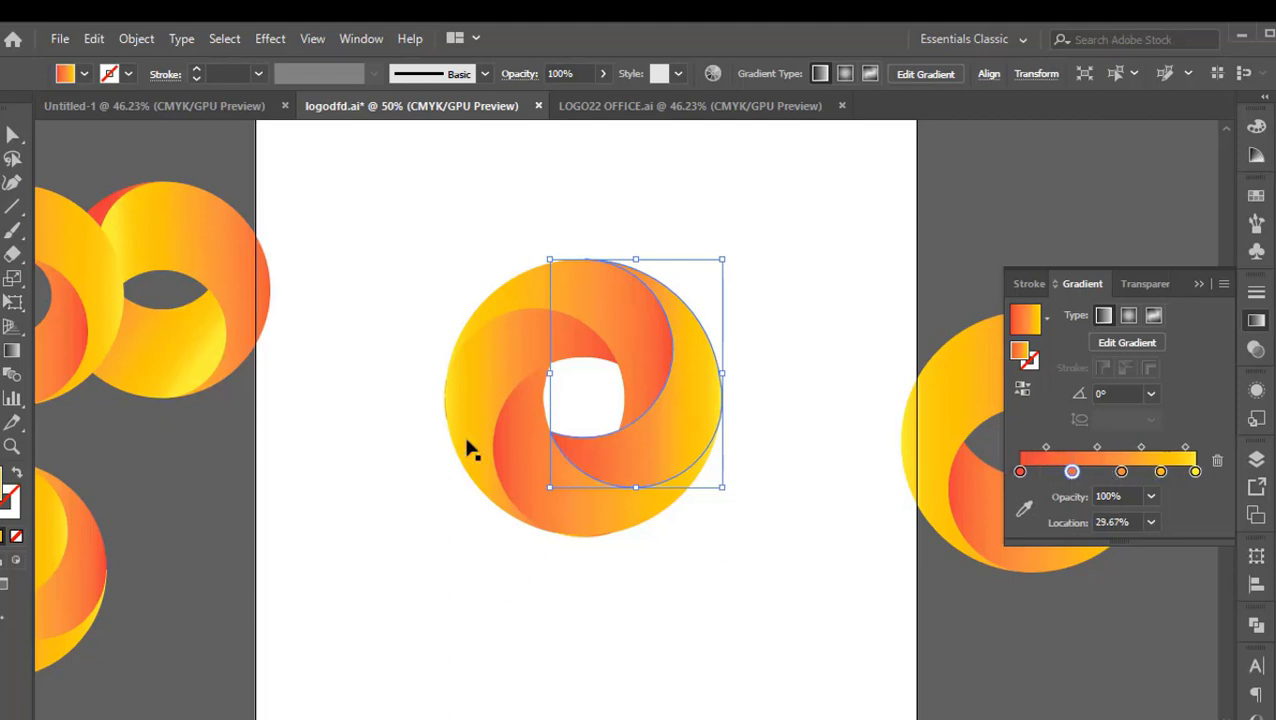
click(418, 467)
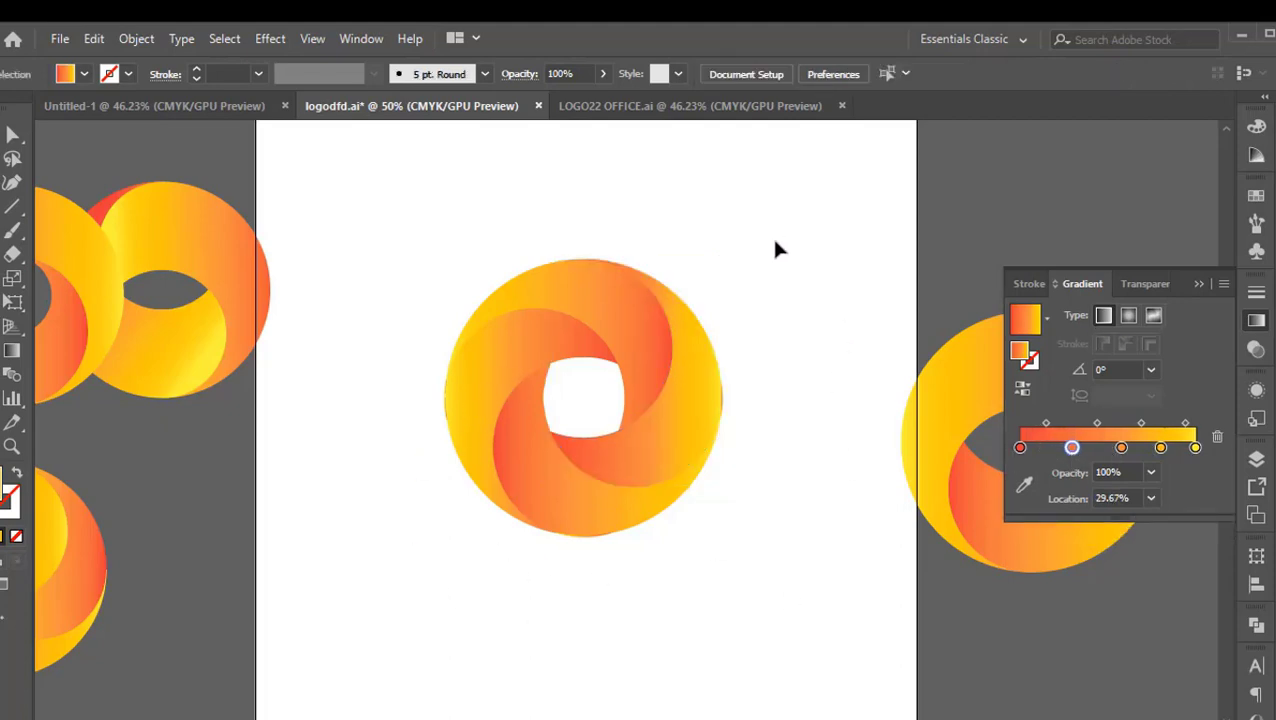
Examine the four-blade swirl on the artboard, both up close and next to the other ring logos
drag(779, 237, 416, 550)
scroll(645, 583, down, 1)
key(space)
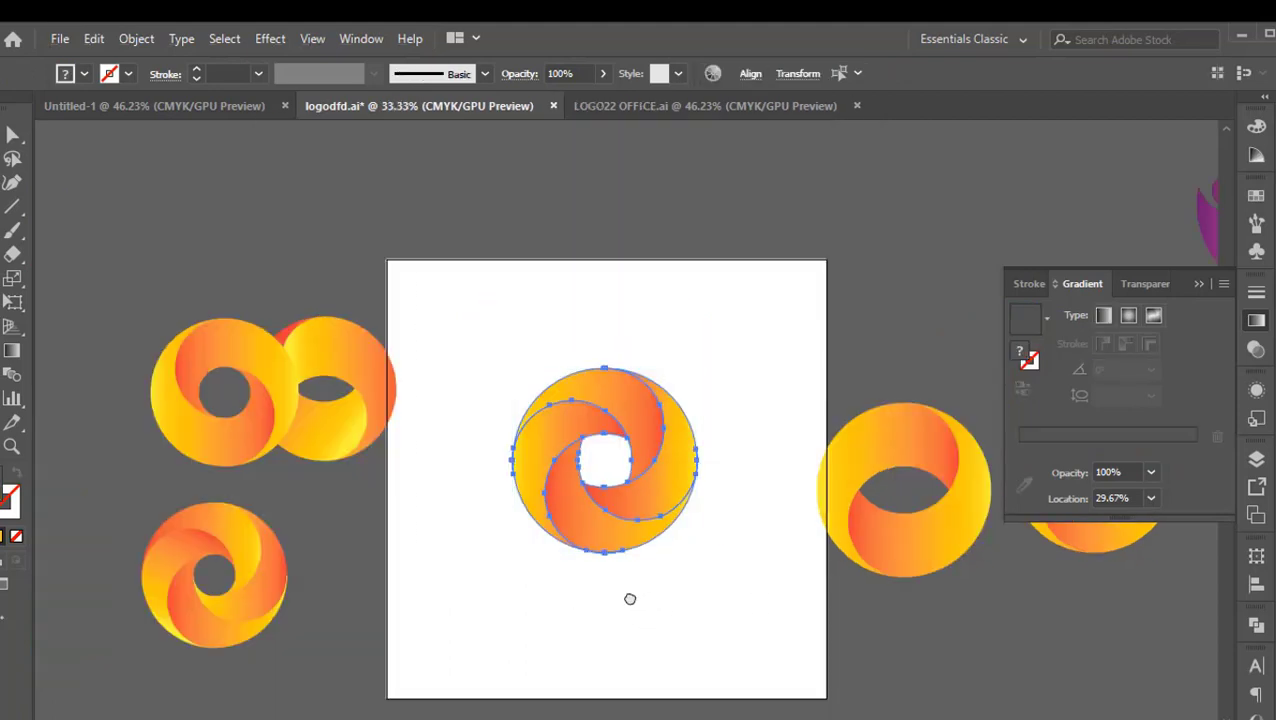
drag(637, 611, 603, 602)
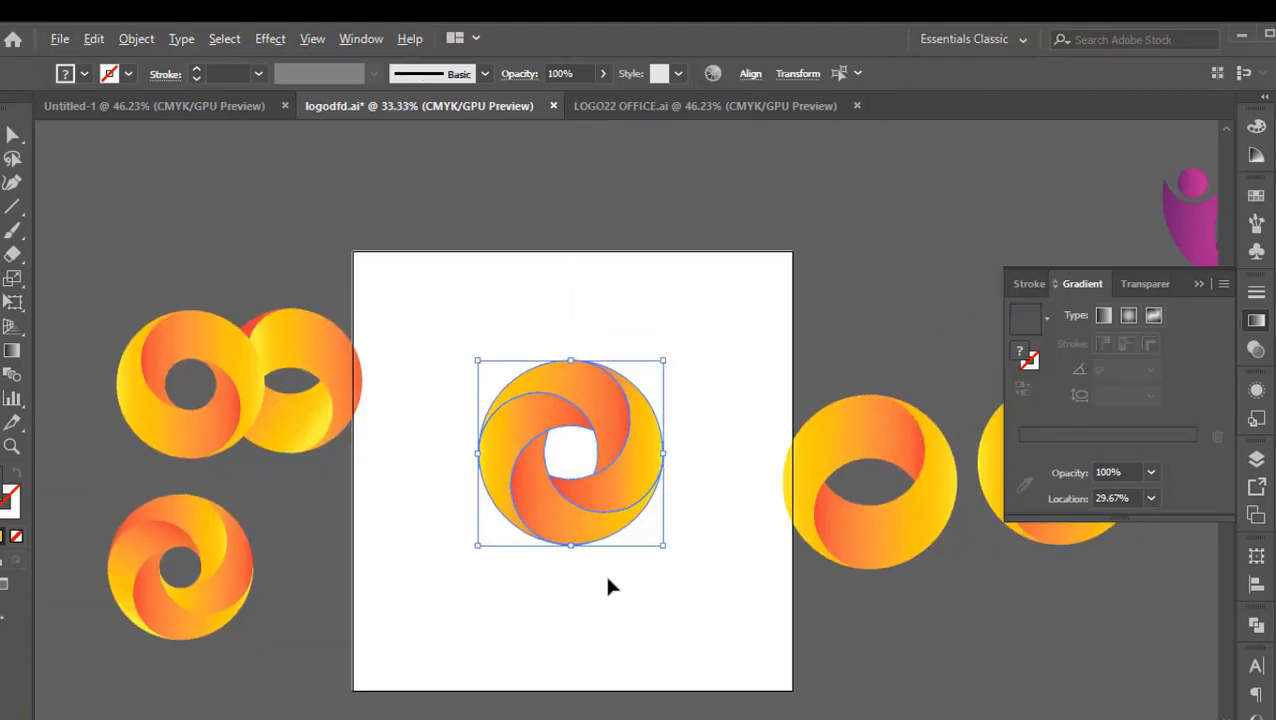
scroll(610, 588, up, 1)
key(space)
click(745, 300)
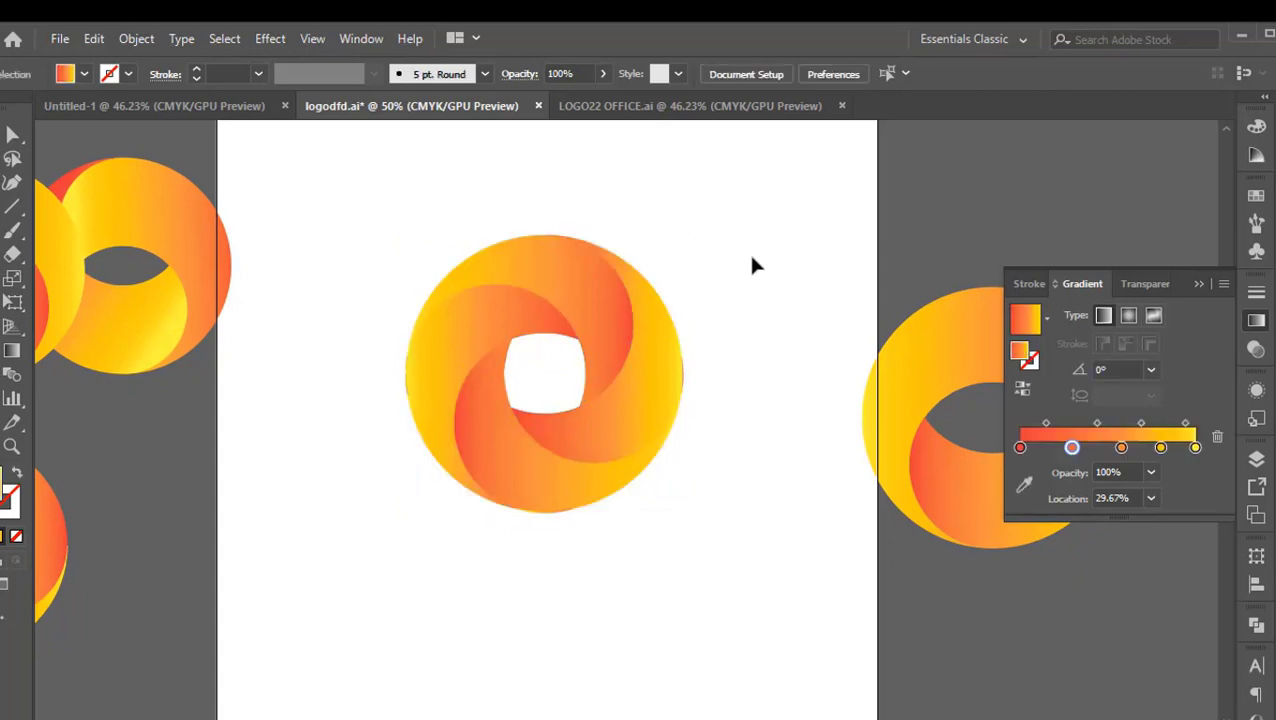
drag(698, 213, 441, 612)
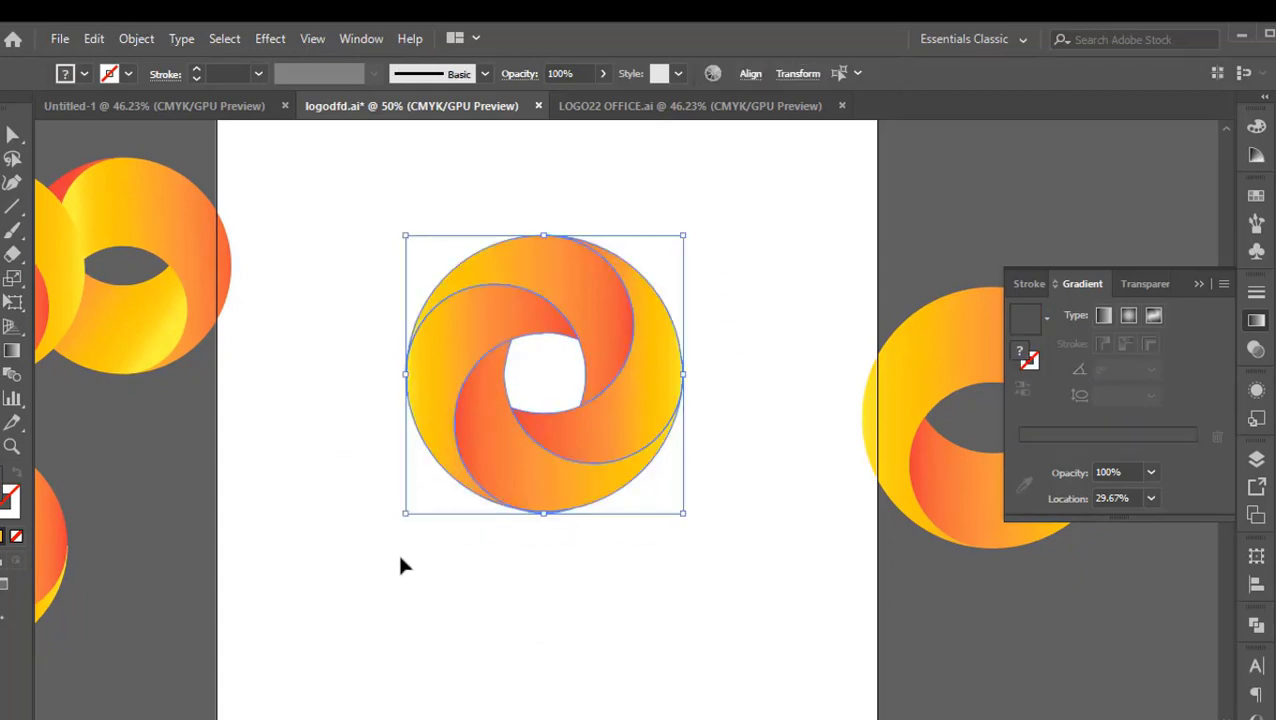
click(571, 636)
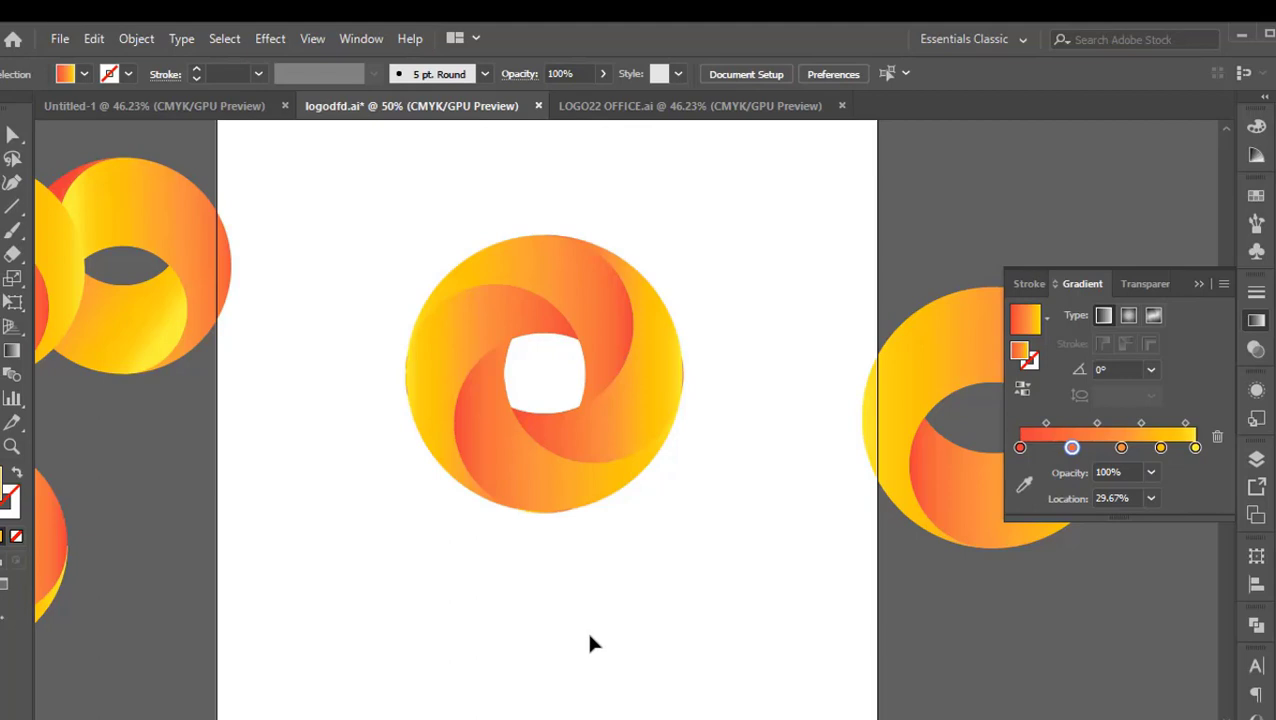